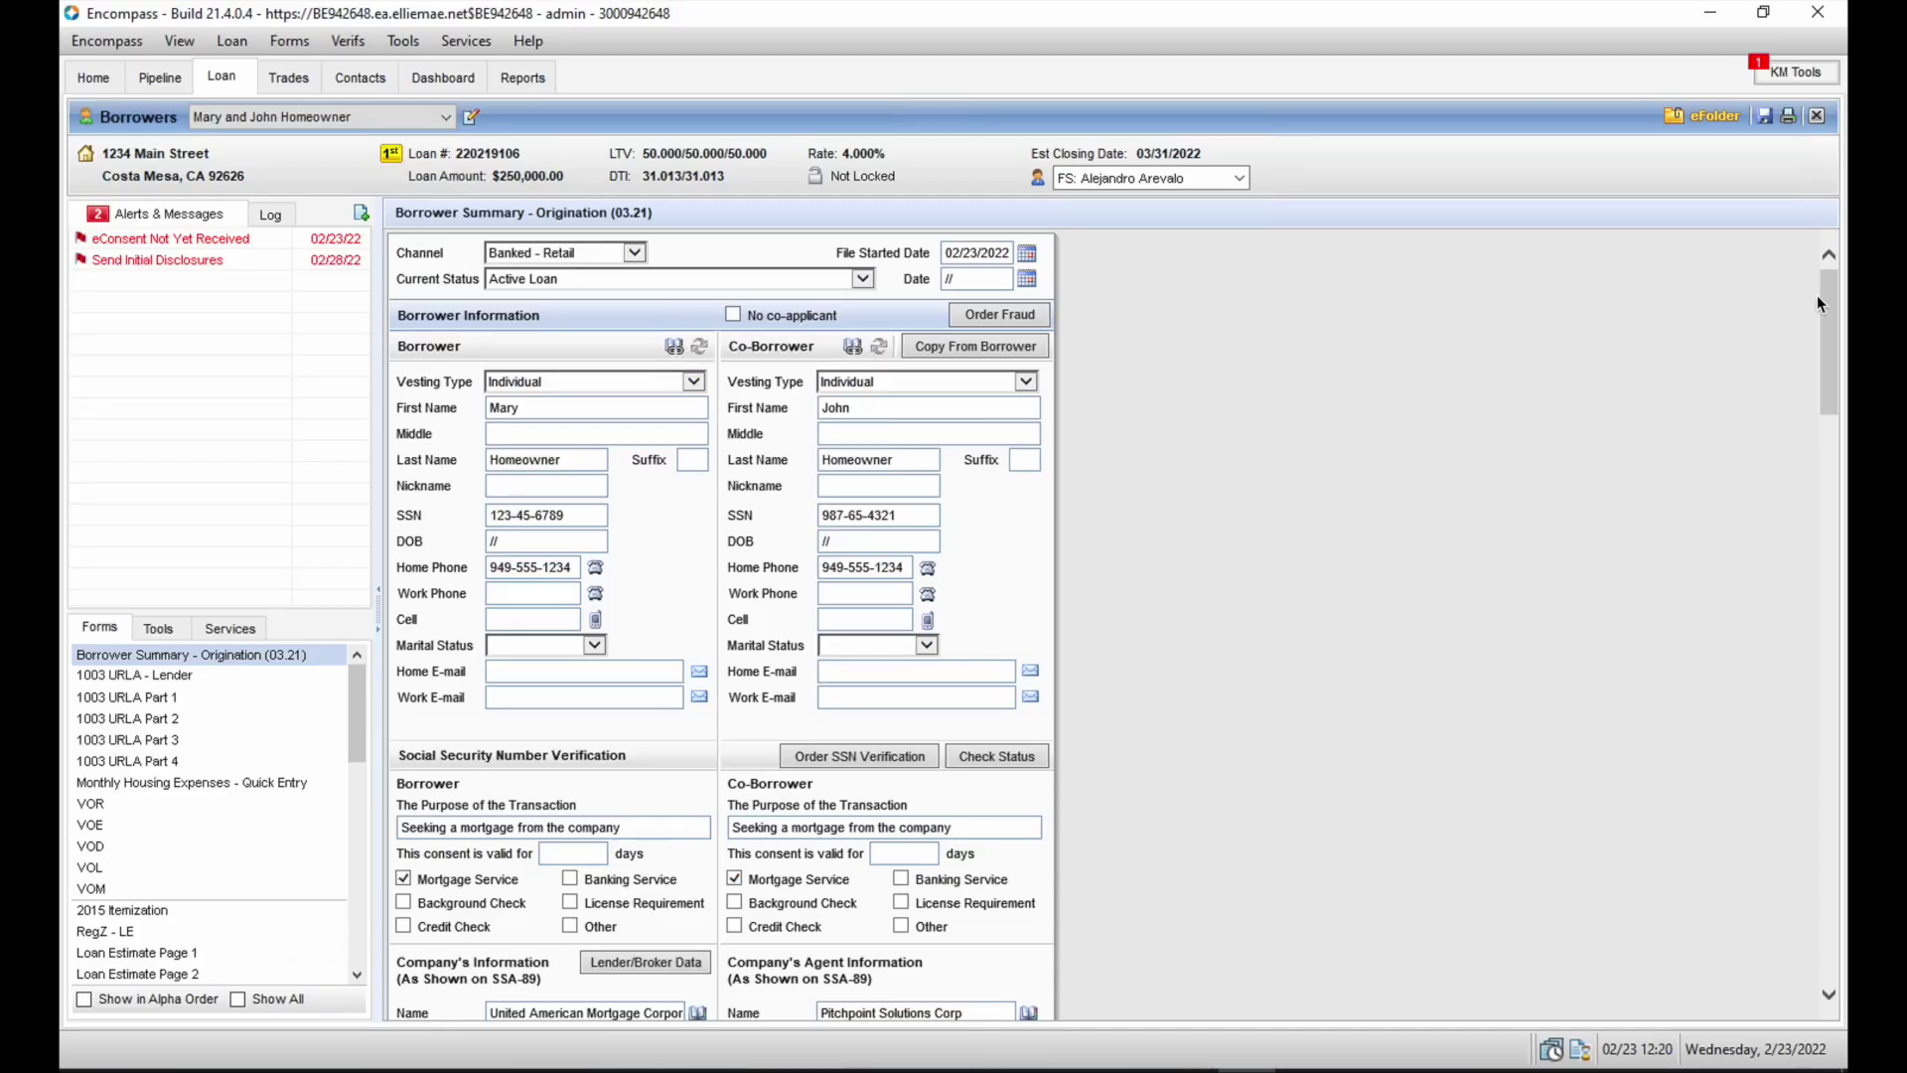
- Open the Request for Transcript of Tax form from the loan's Forms list
drag(1826, 320, 1824, 239)
click(363, 723)
drag(364, 723, 362, 773)
click(221, 890)
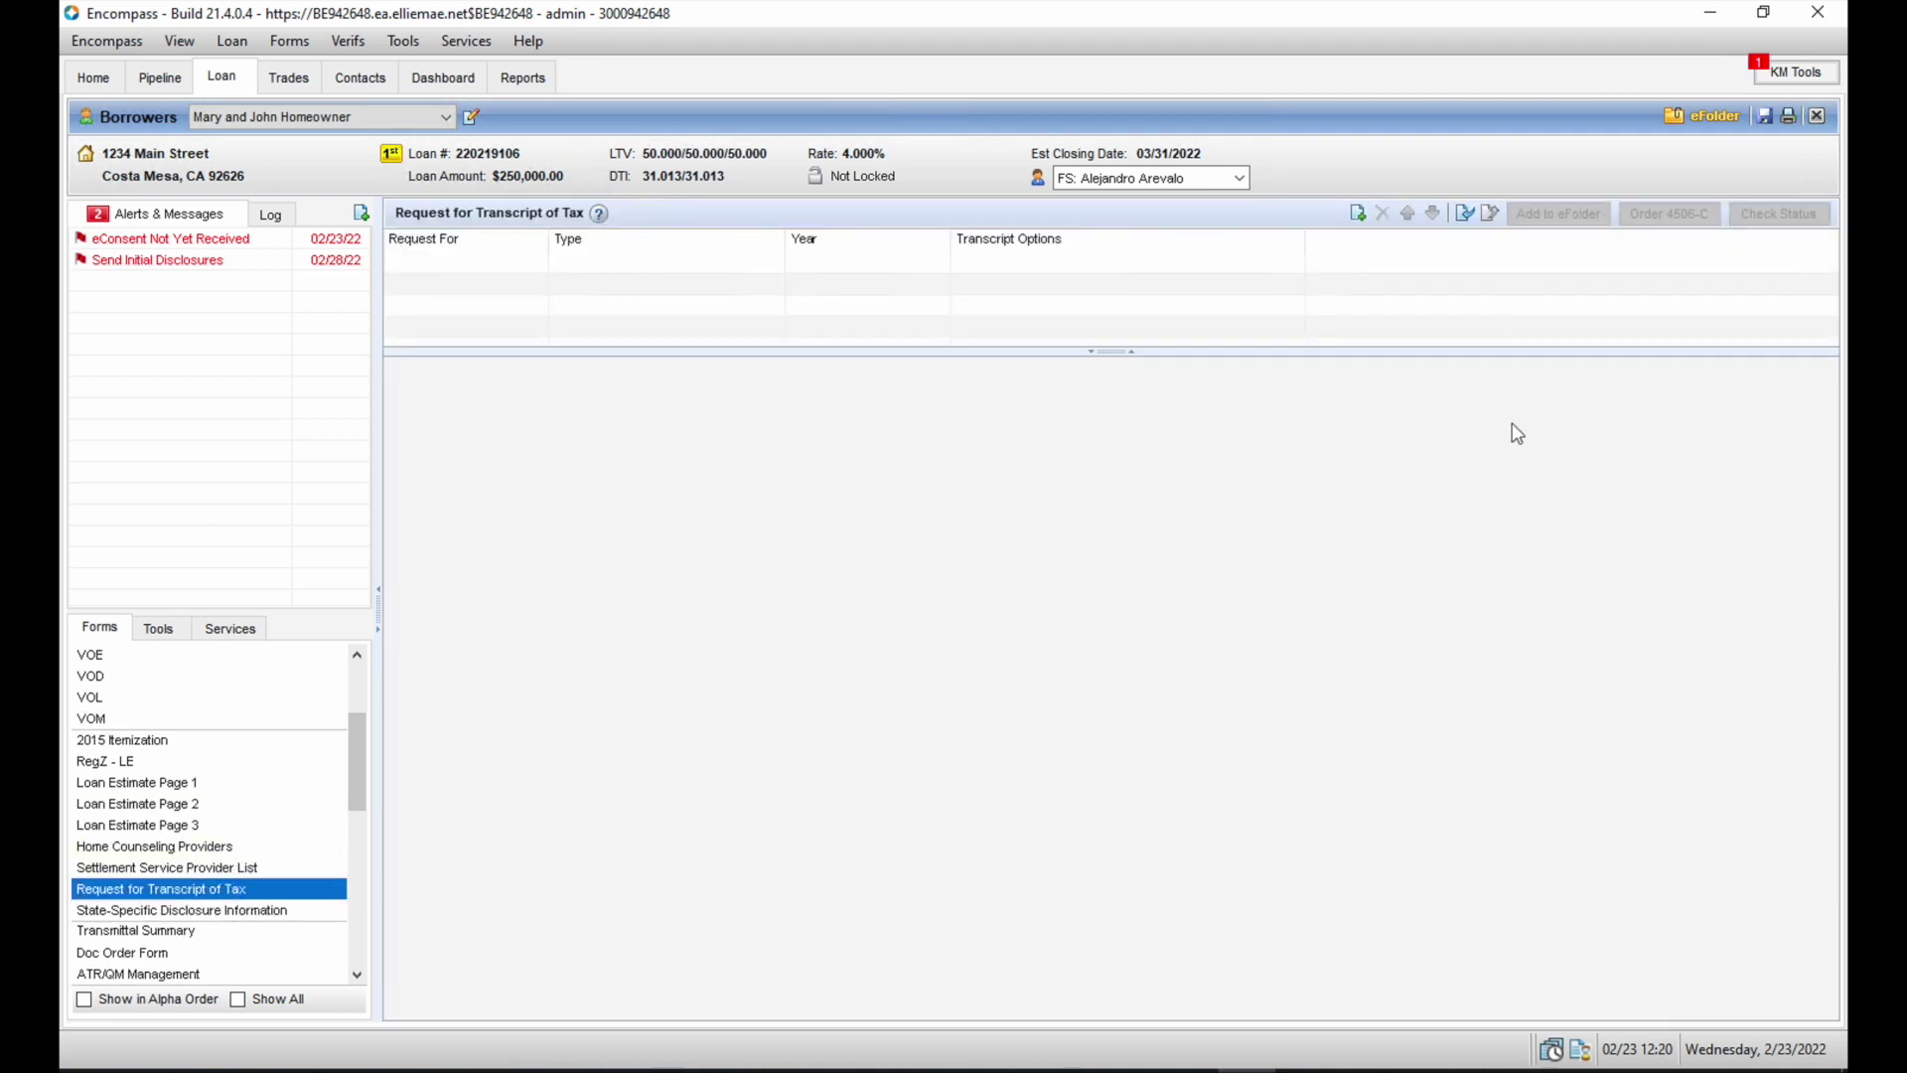
- View the Tax Returns w/ Schedules and W-2s (per AUS Findings) documents in eFolder, then close it
click(1709, 116)
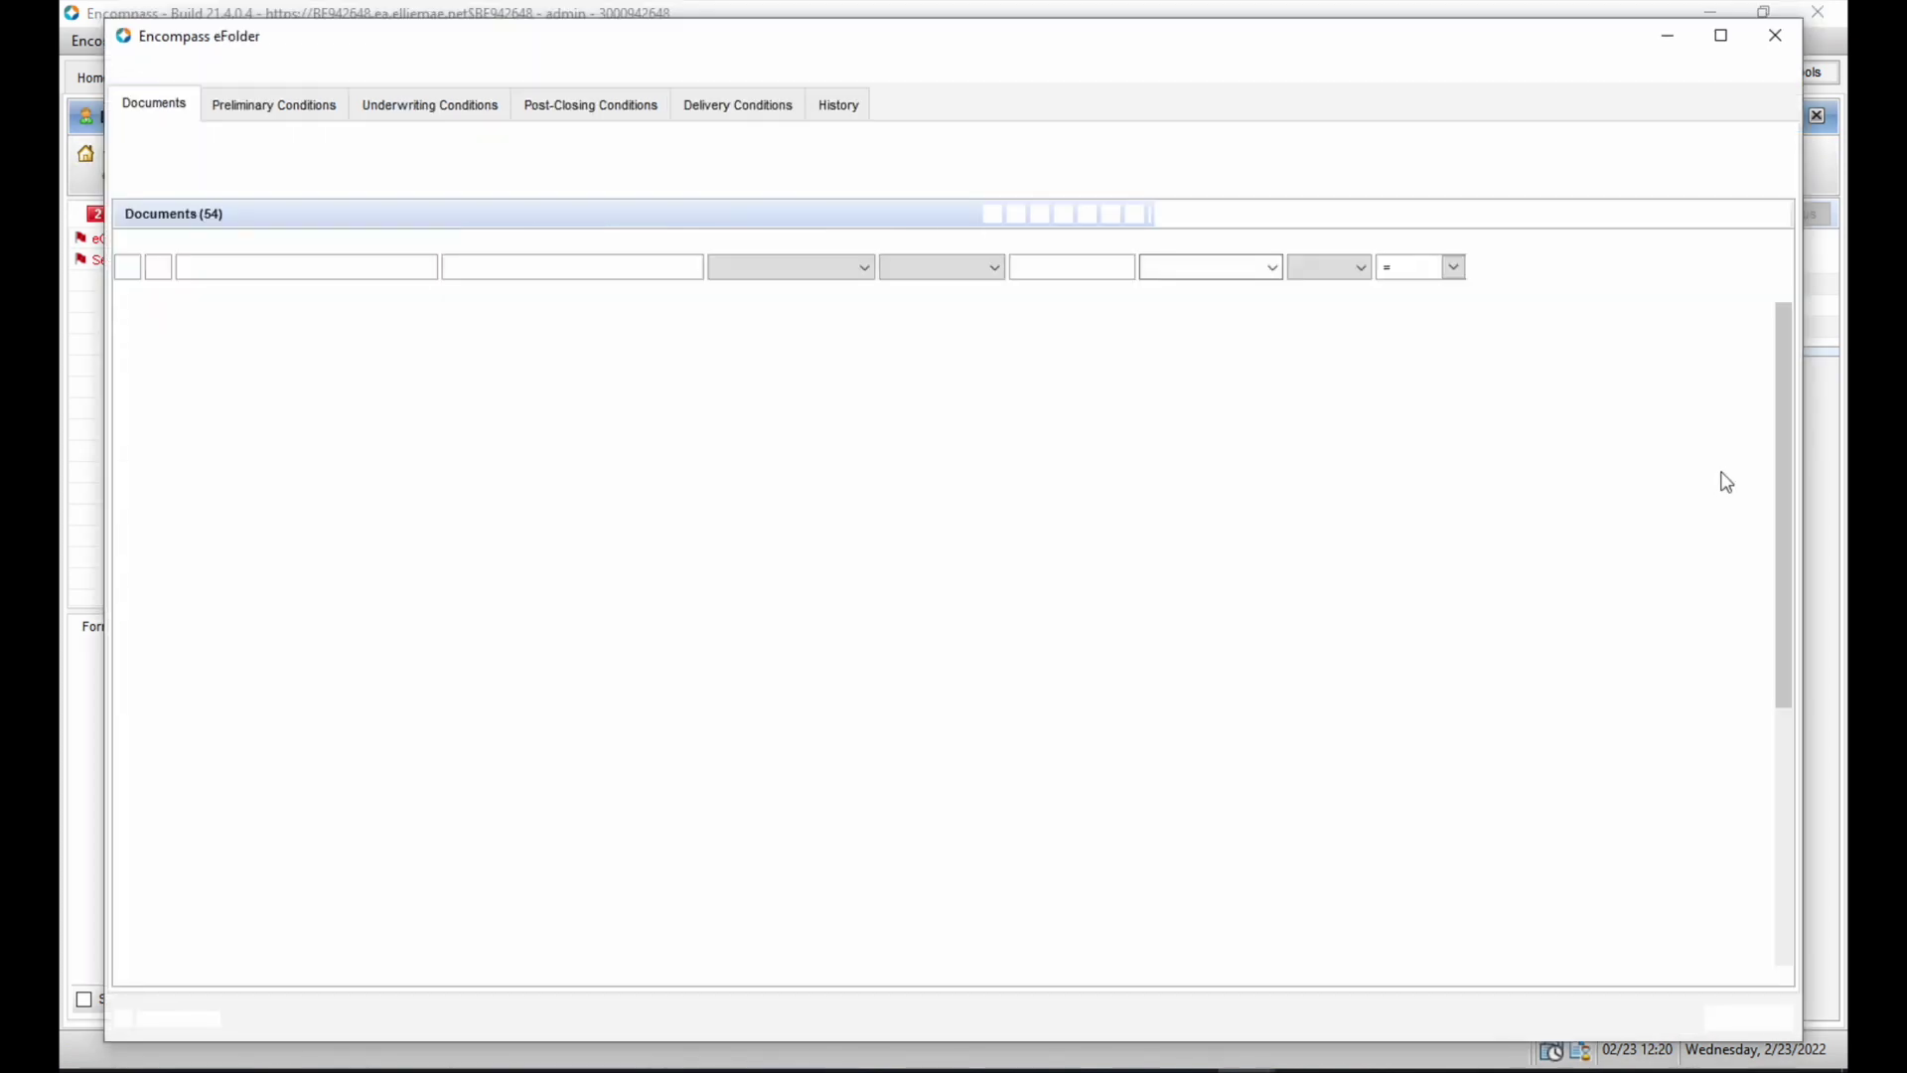
drag(1780, 569, 1783, 818)
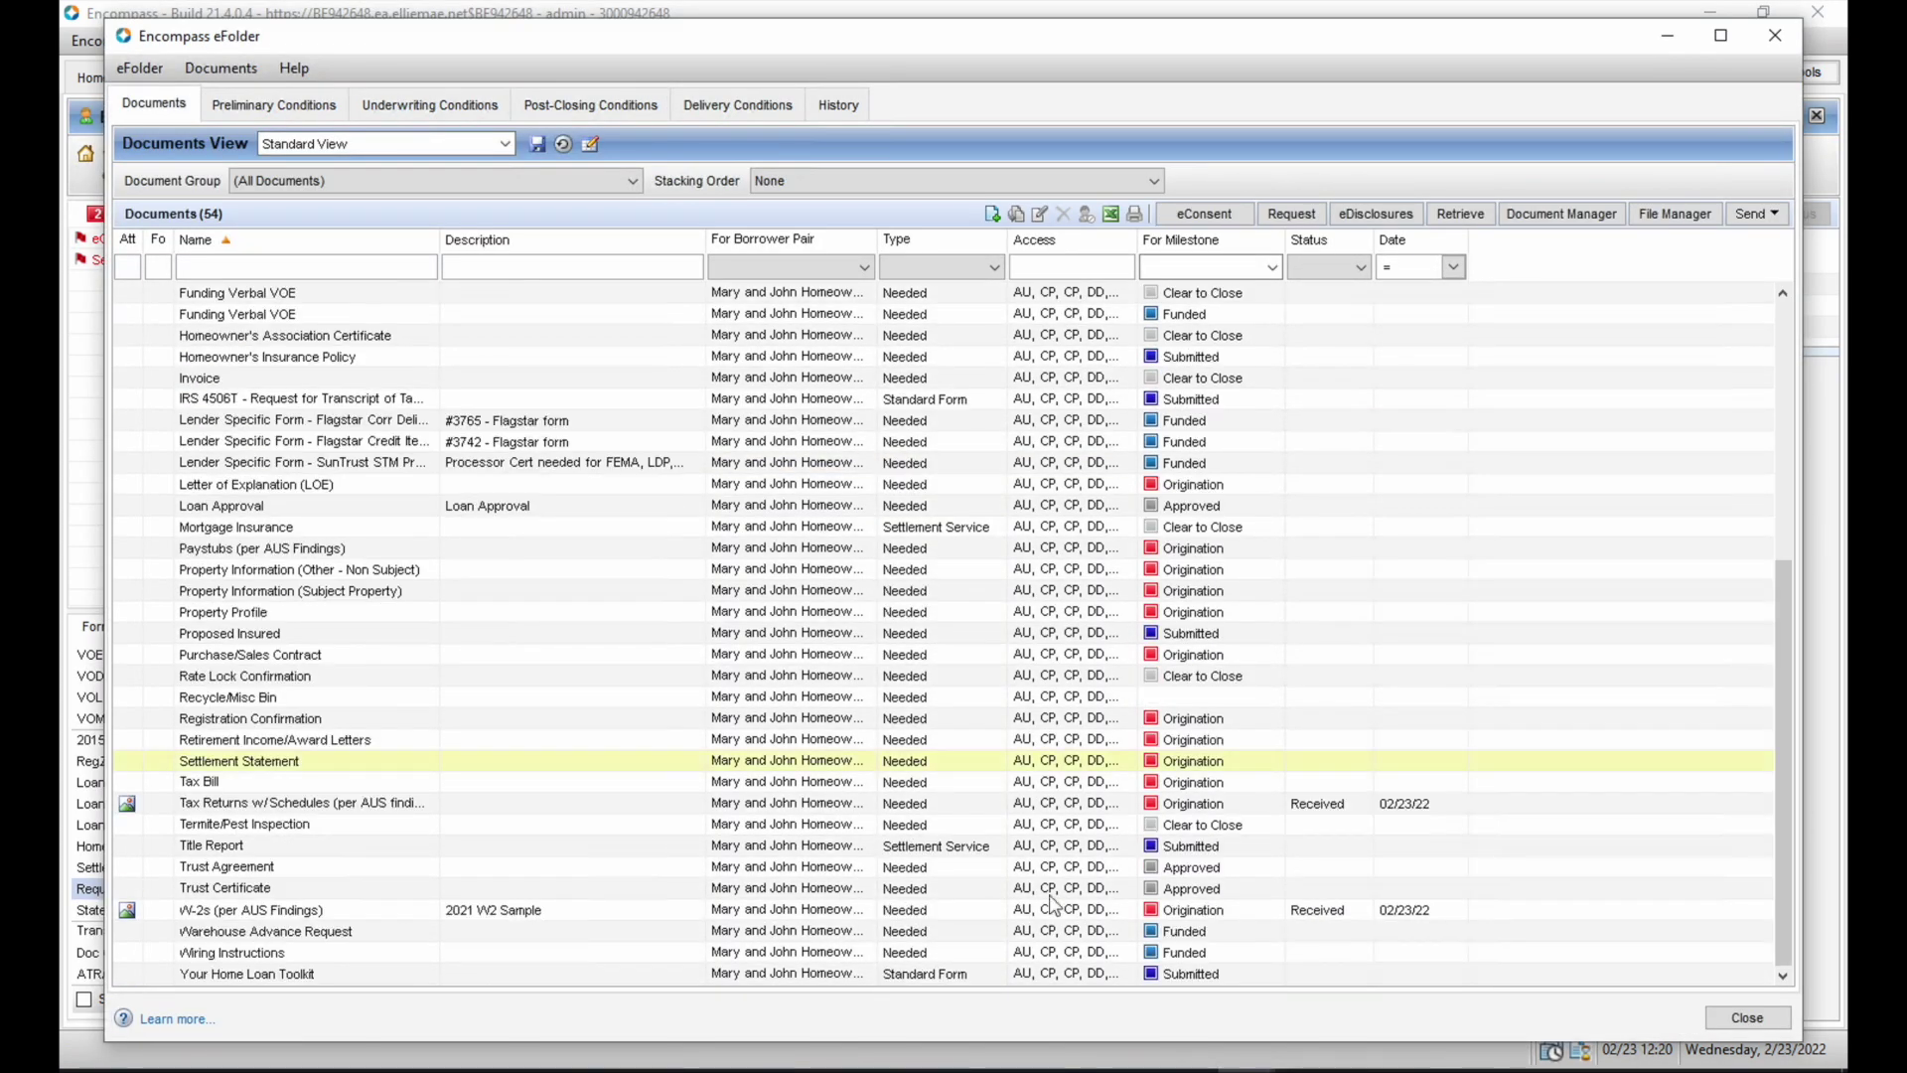
double_click(305, 806)
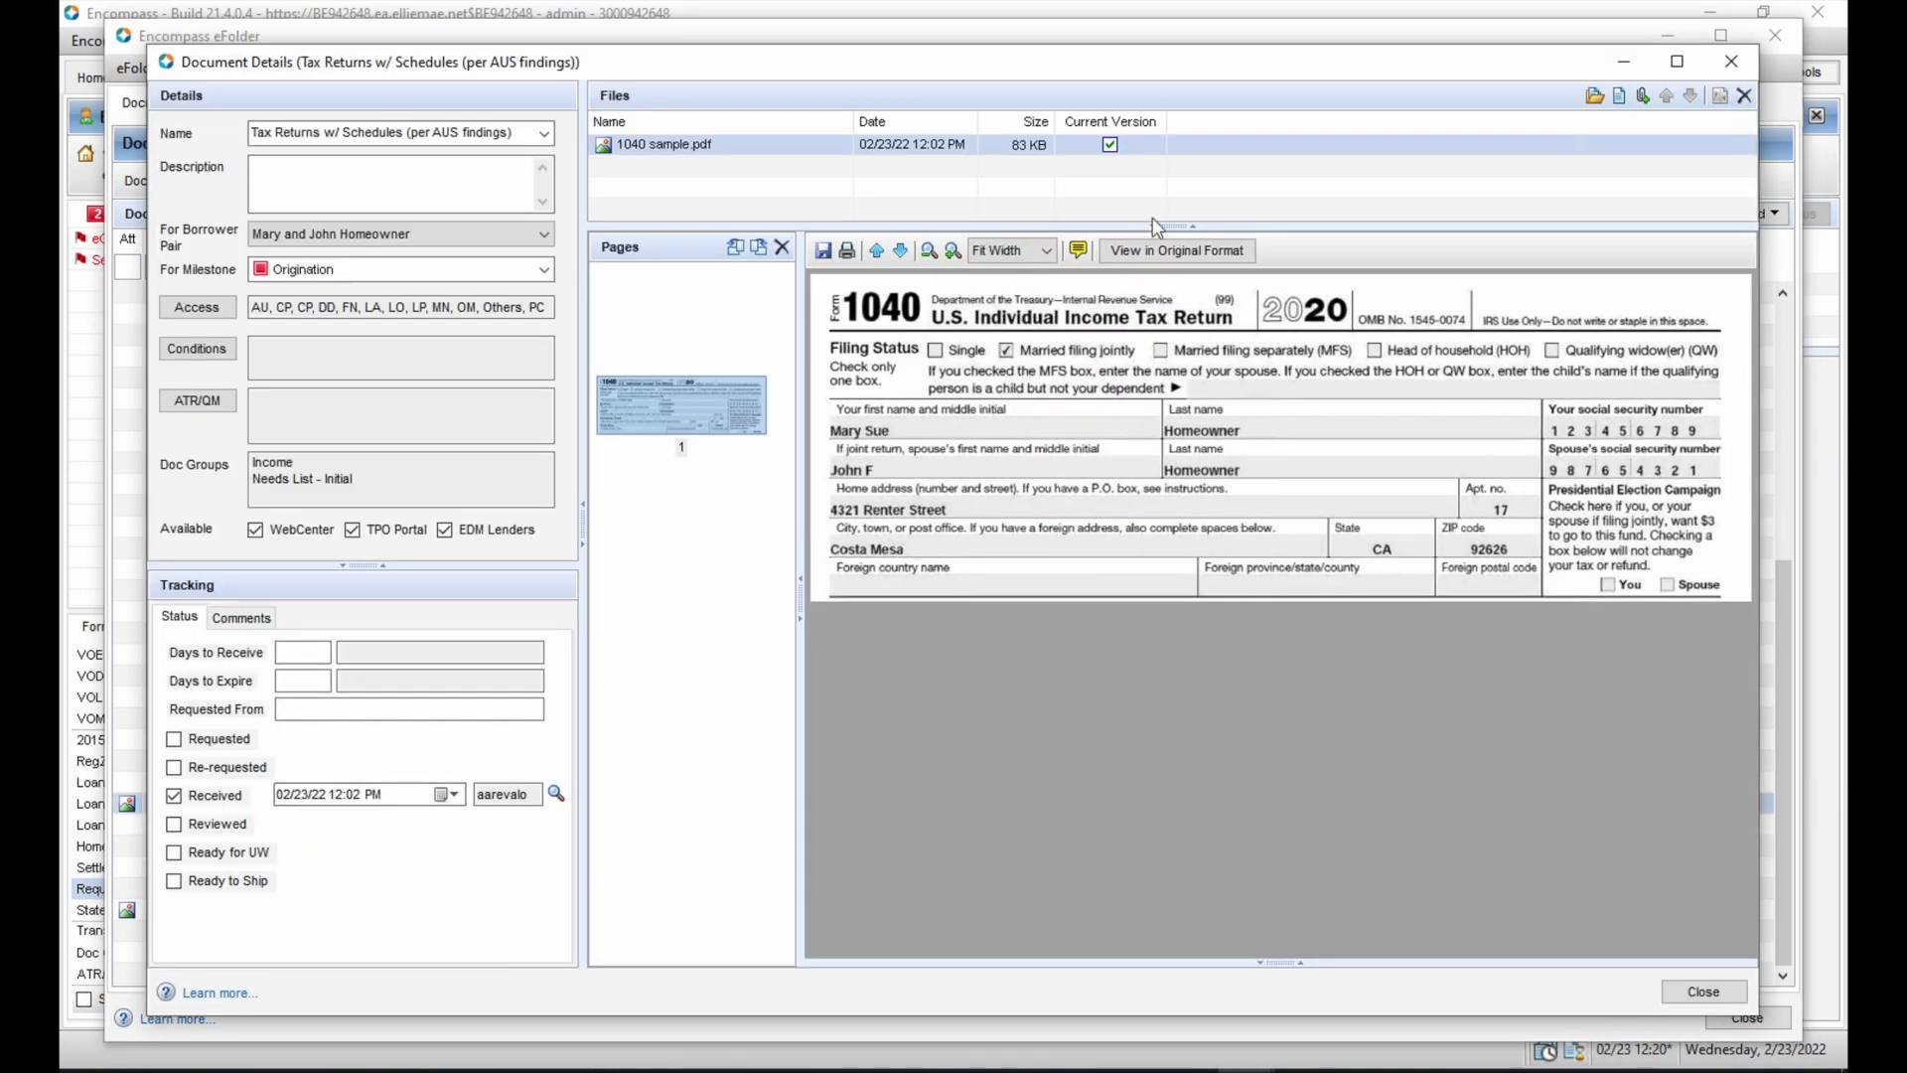
click(1731, 61)
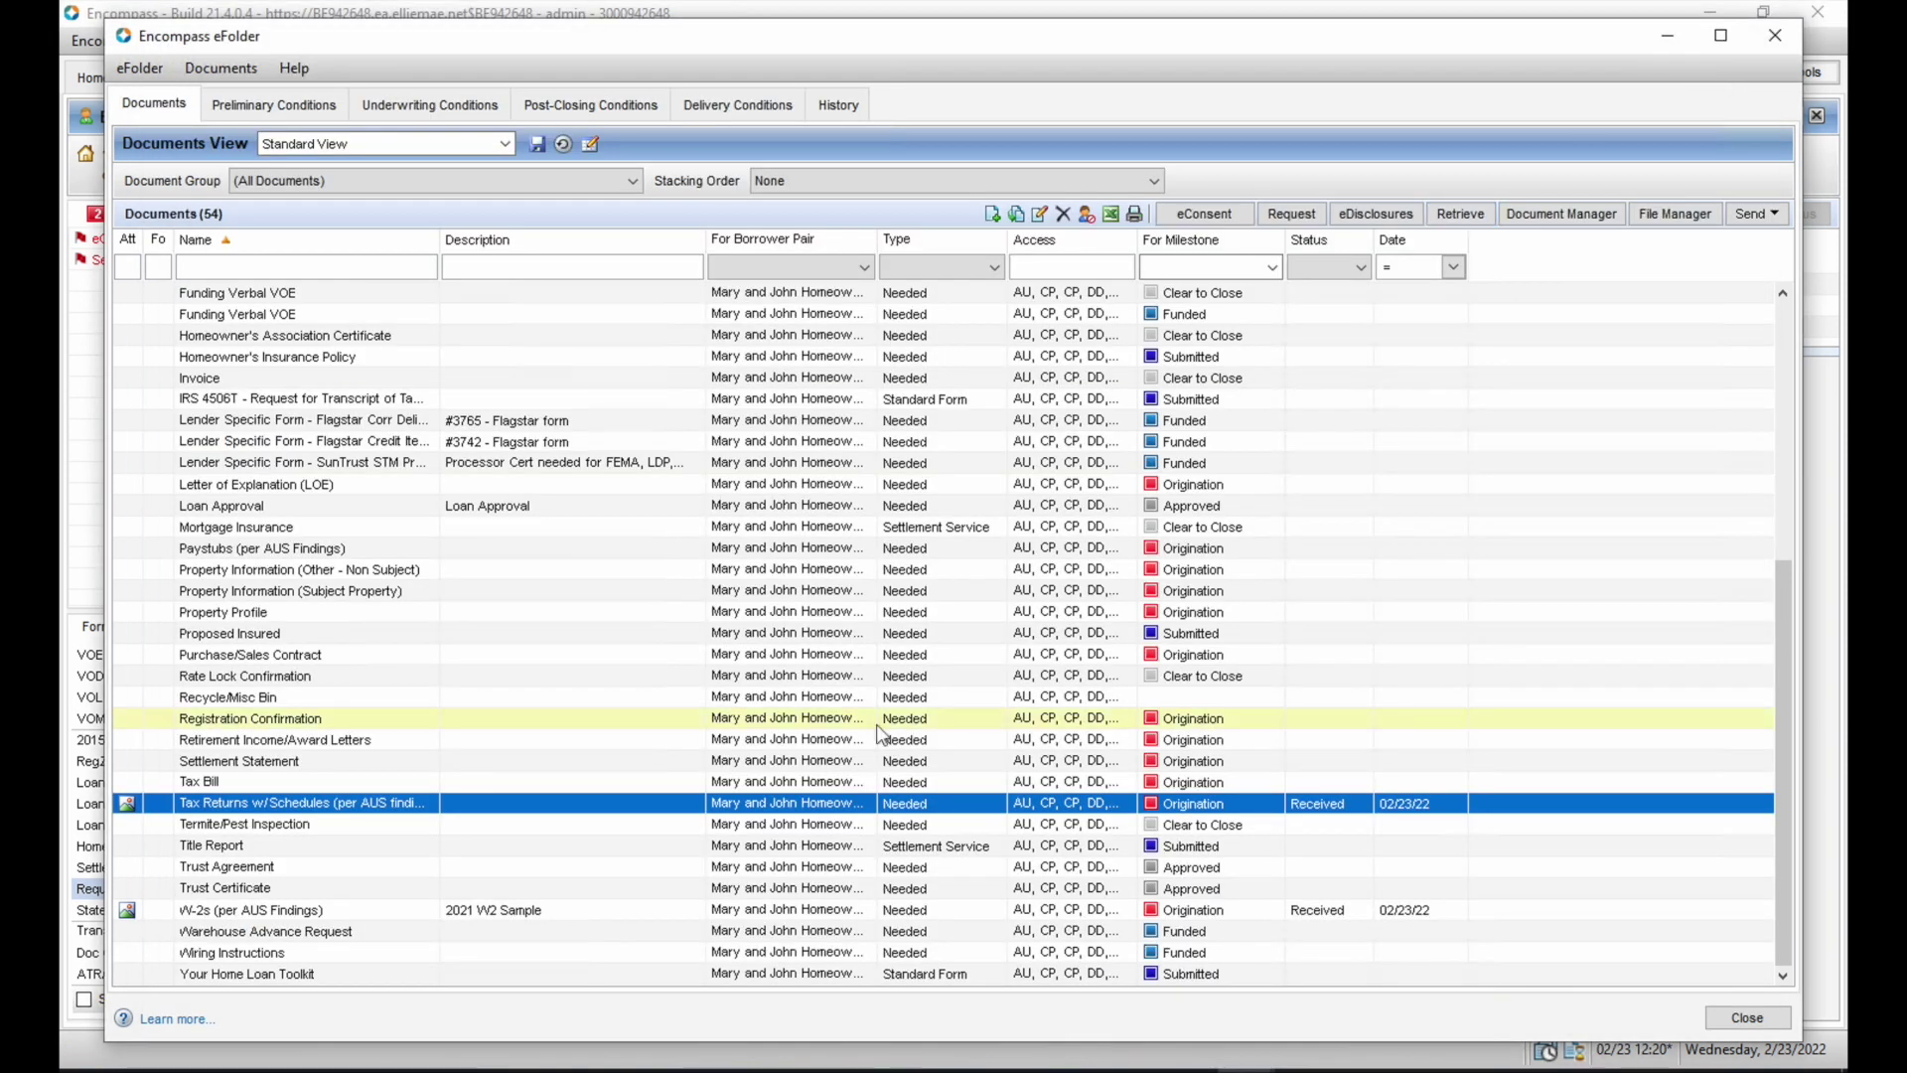
double_click(288, 909)
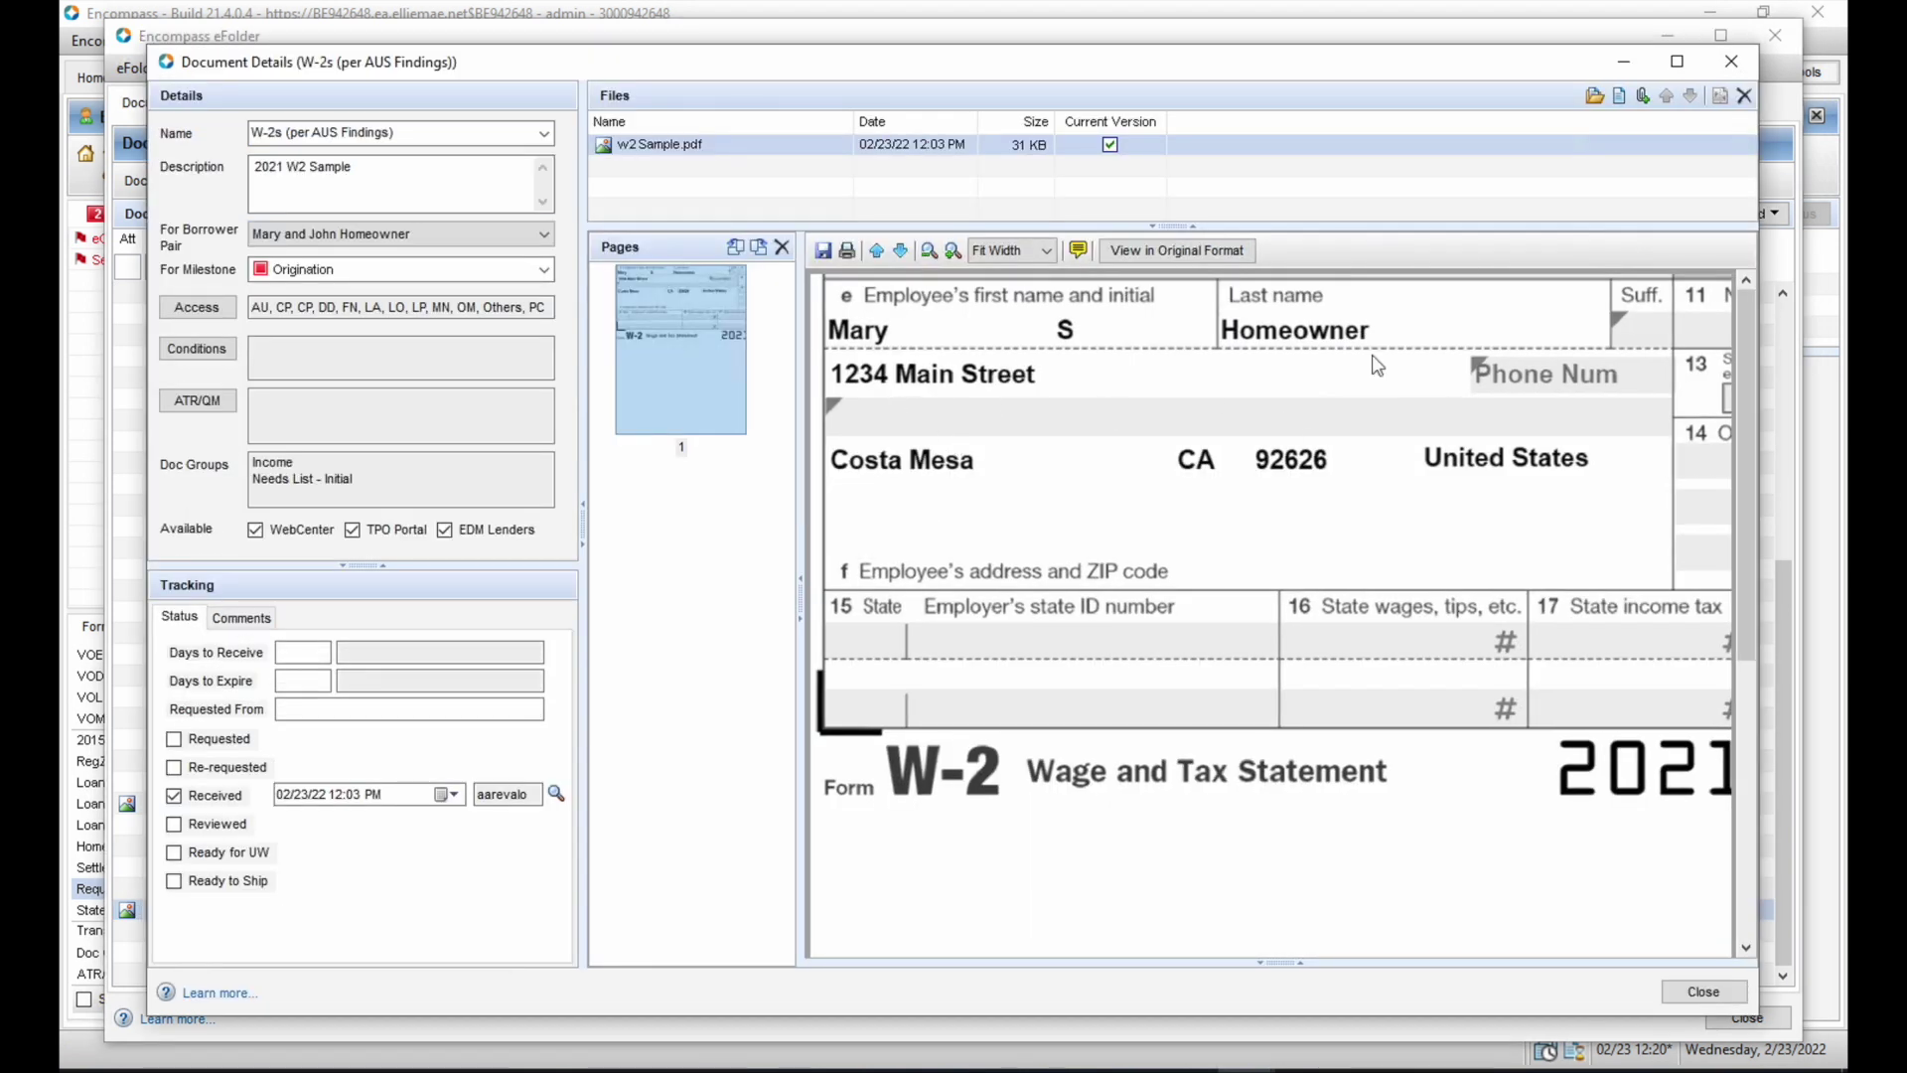
click(1778, 36)
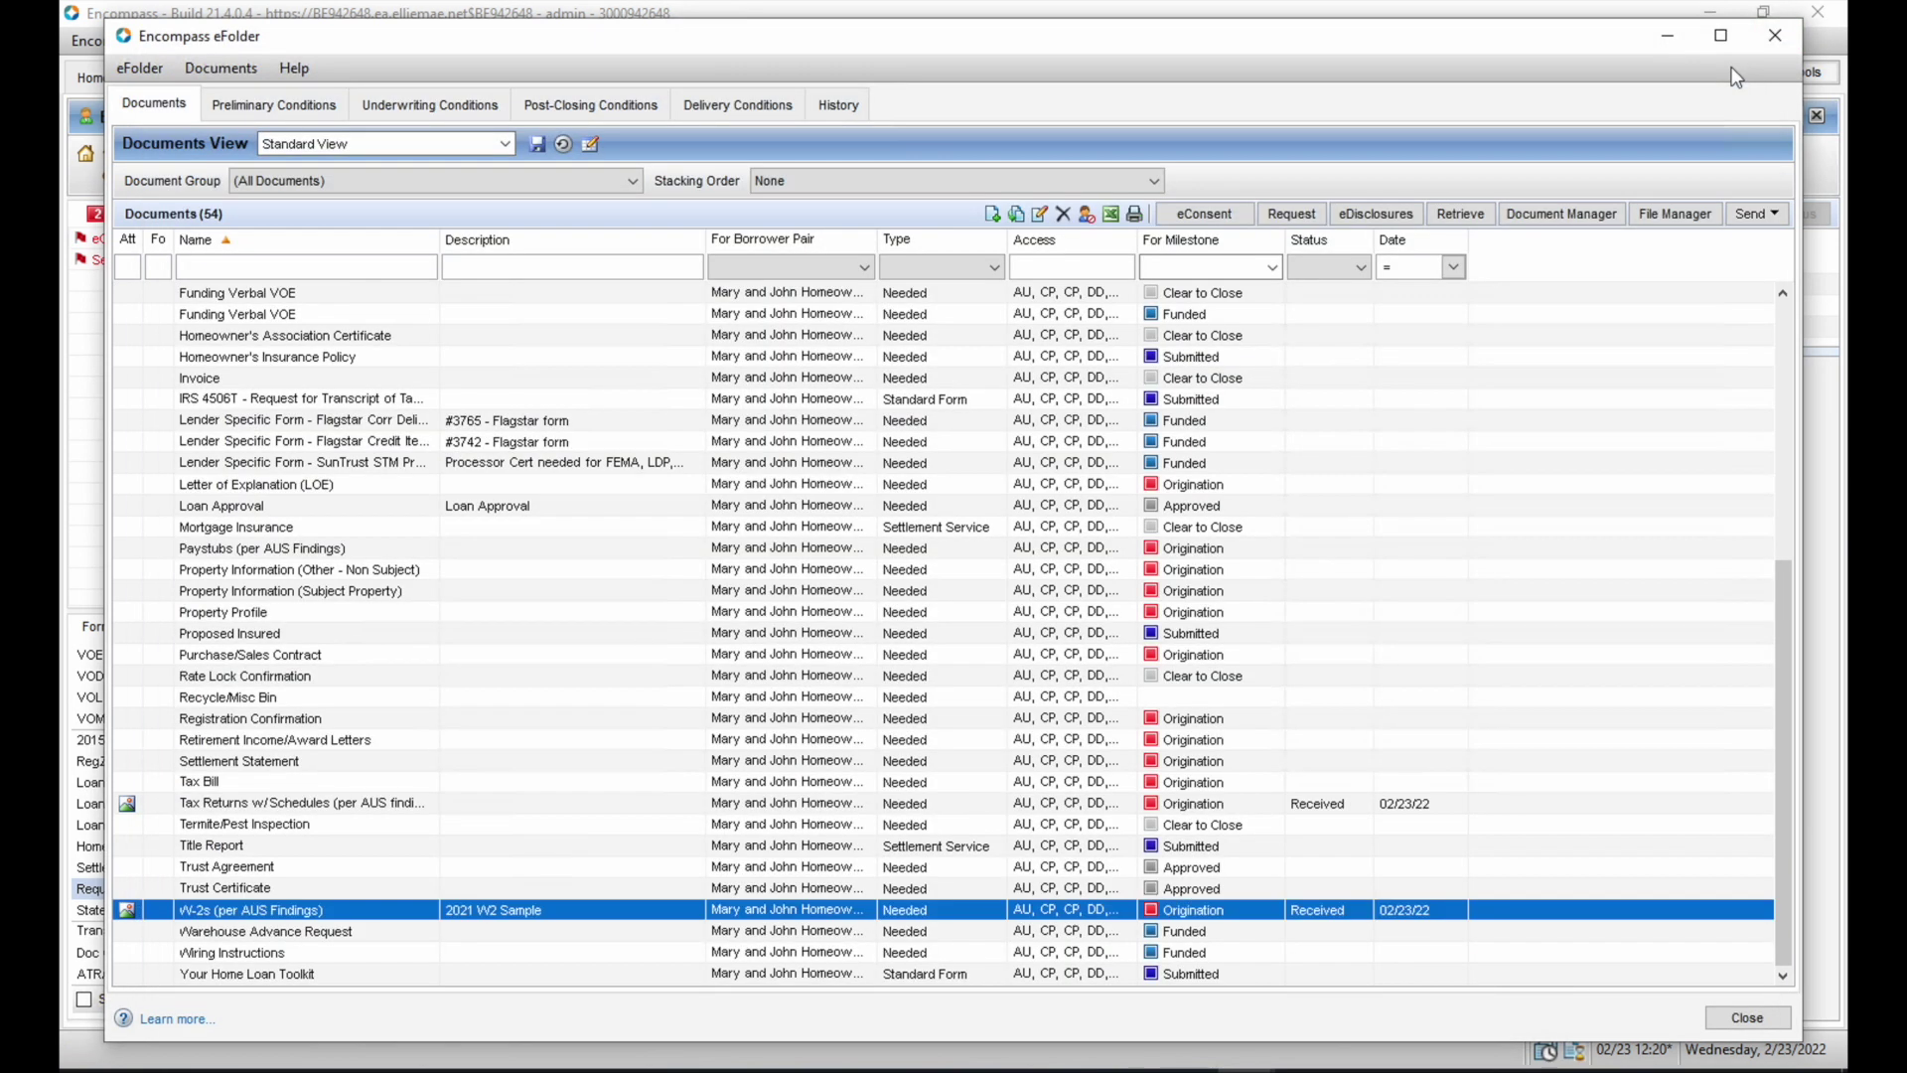
click(1780, 38)
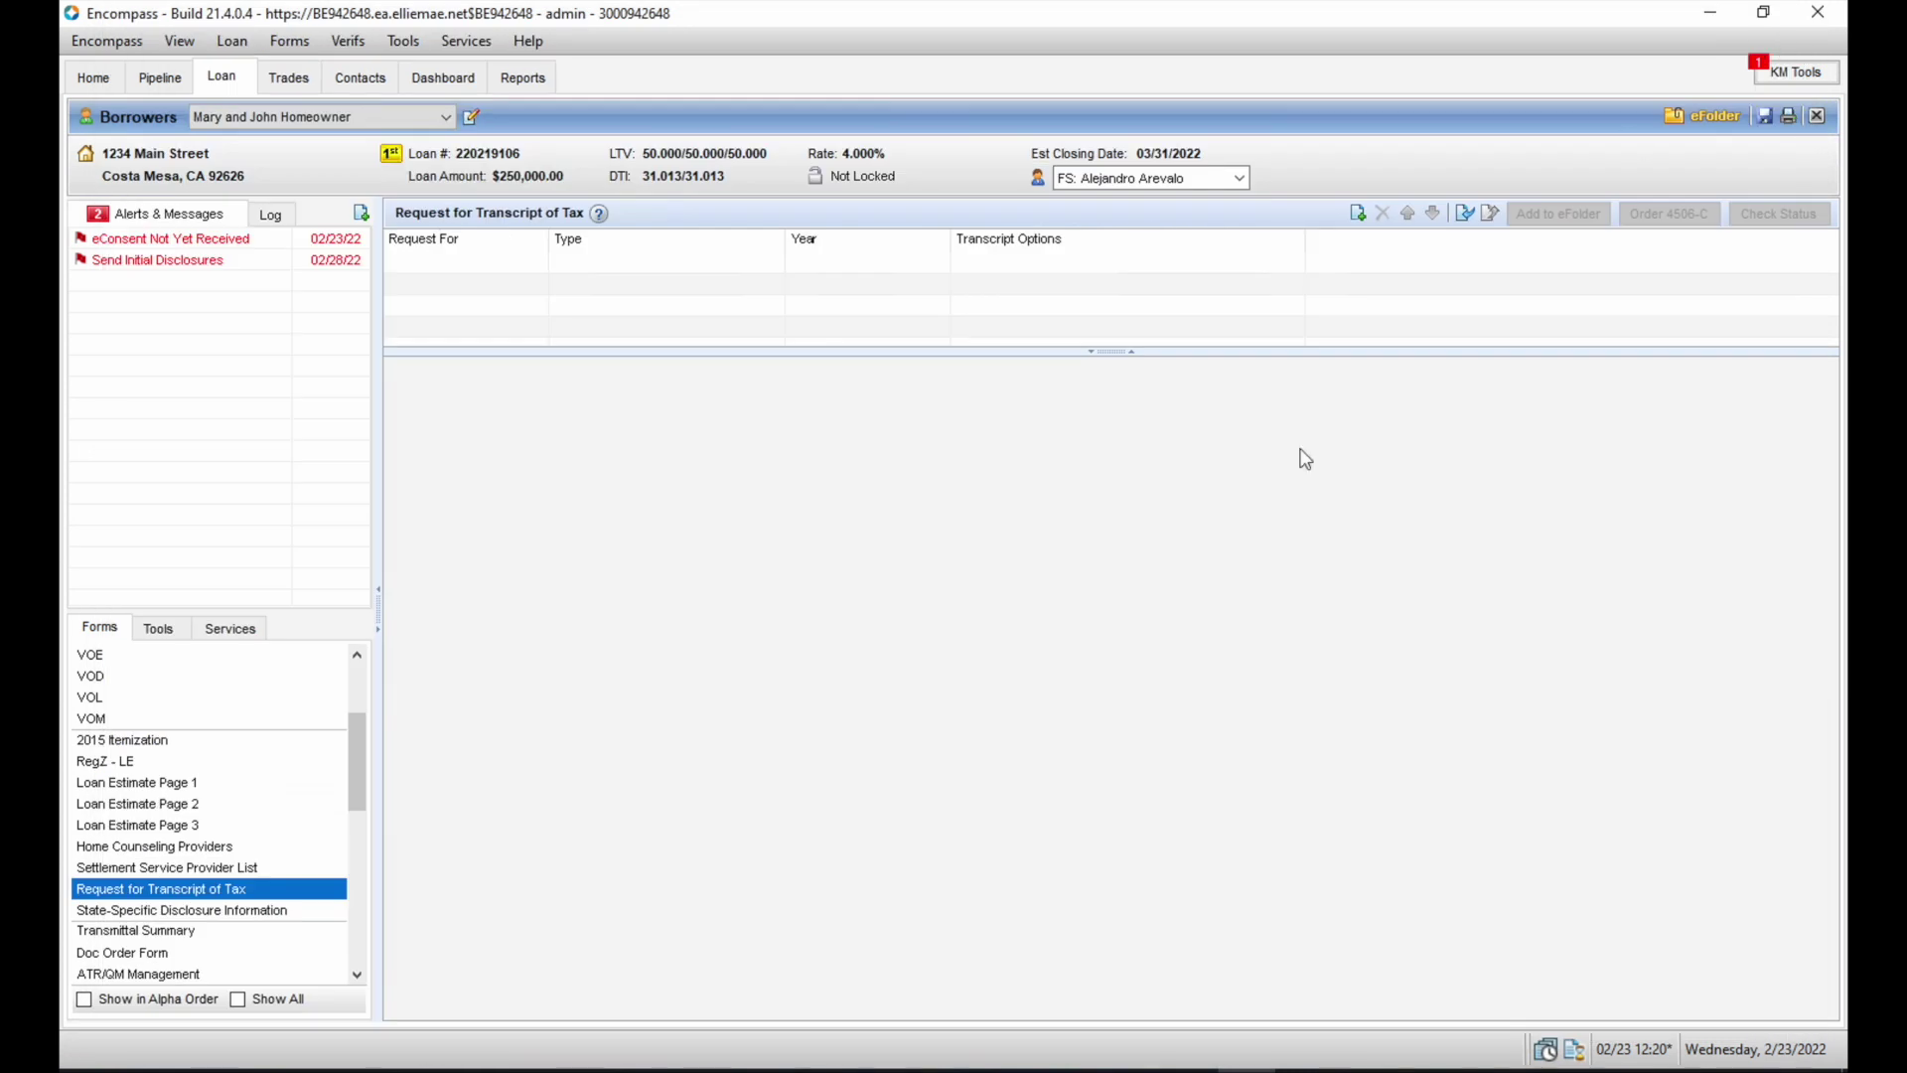
- Create a new request copied from the classic form, with Tax Form is for set to Both
click(1465, 215)
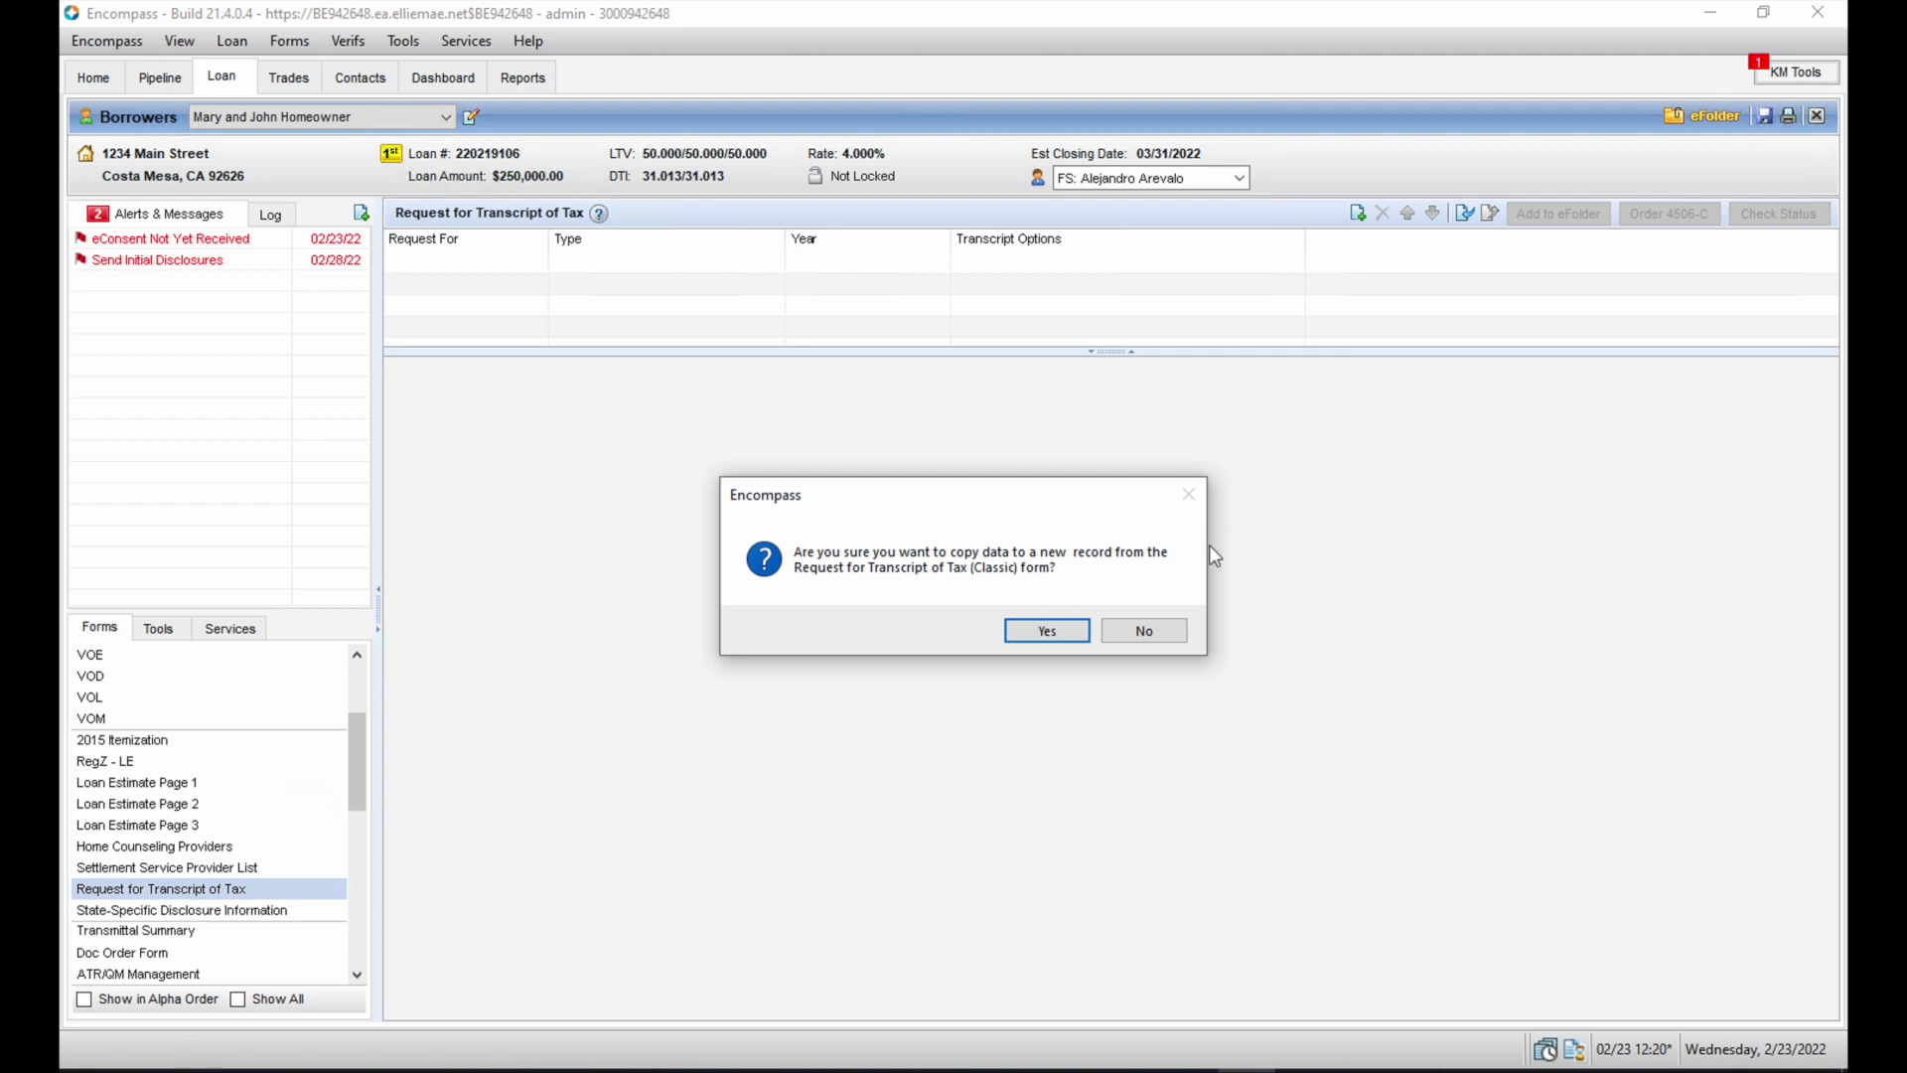
click(1047, 633)
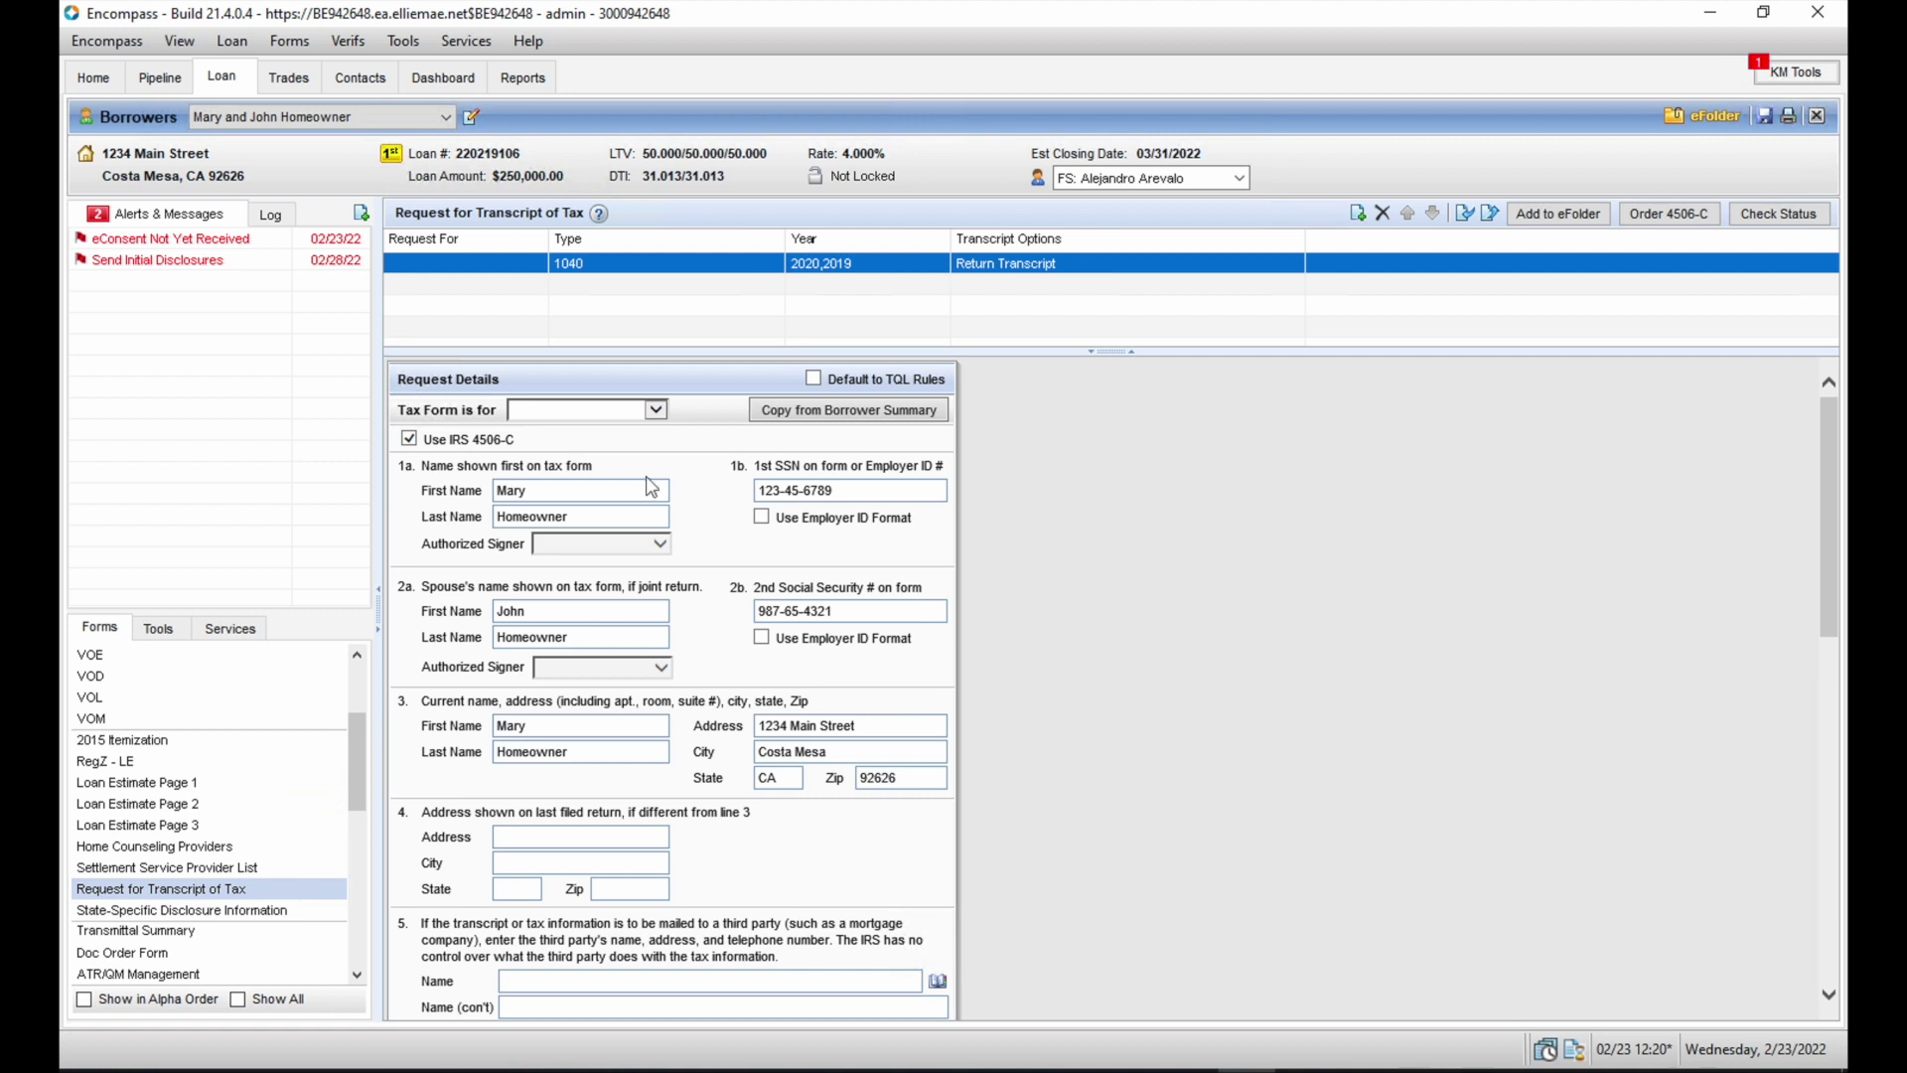
click(656, 409)
click(612, 462)
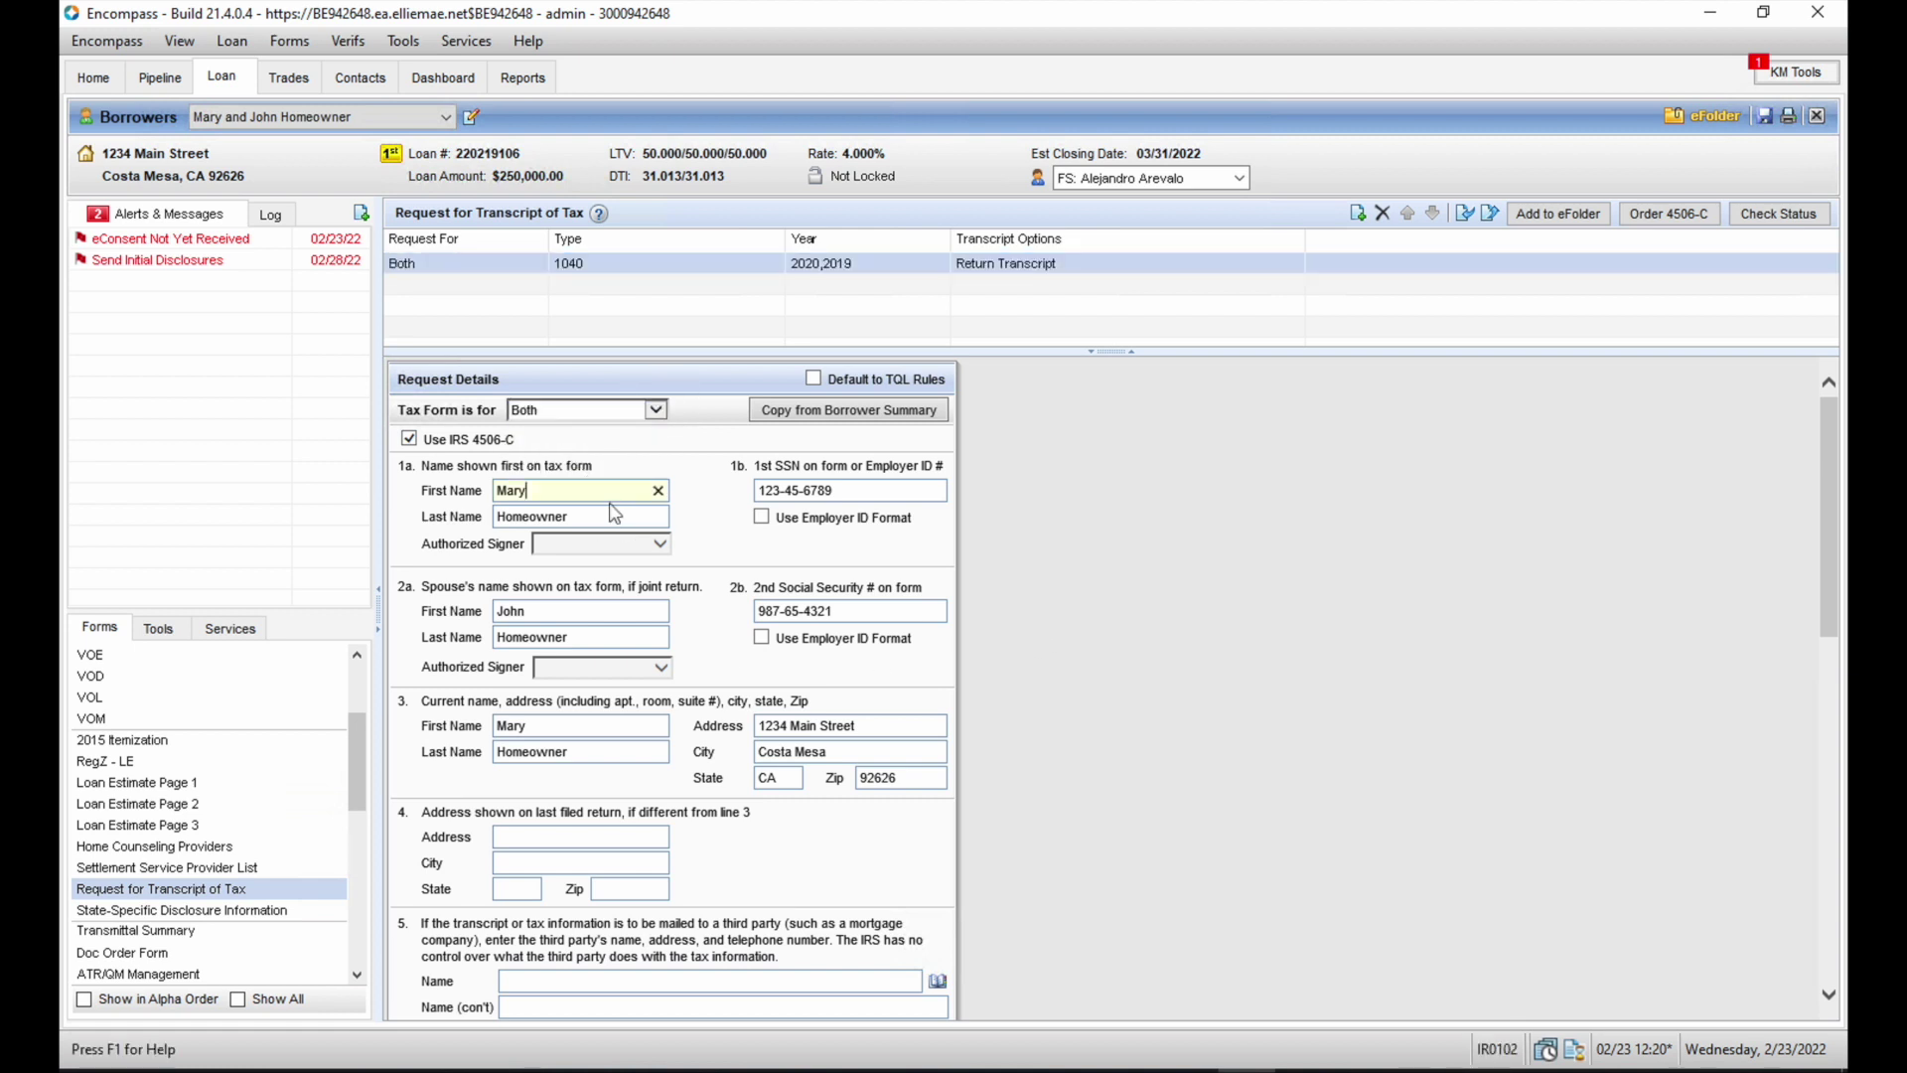
- Edit the first names on lines 1a, 2a and 3 to match the return
text(Sue)
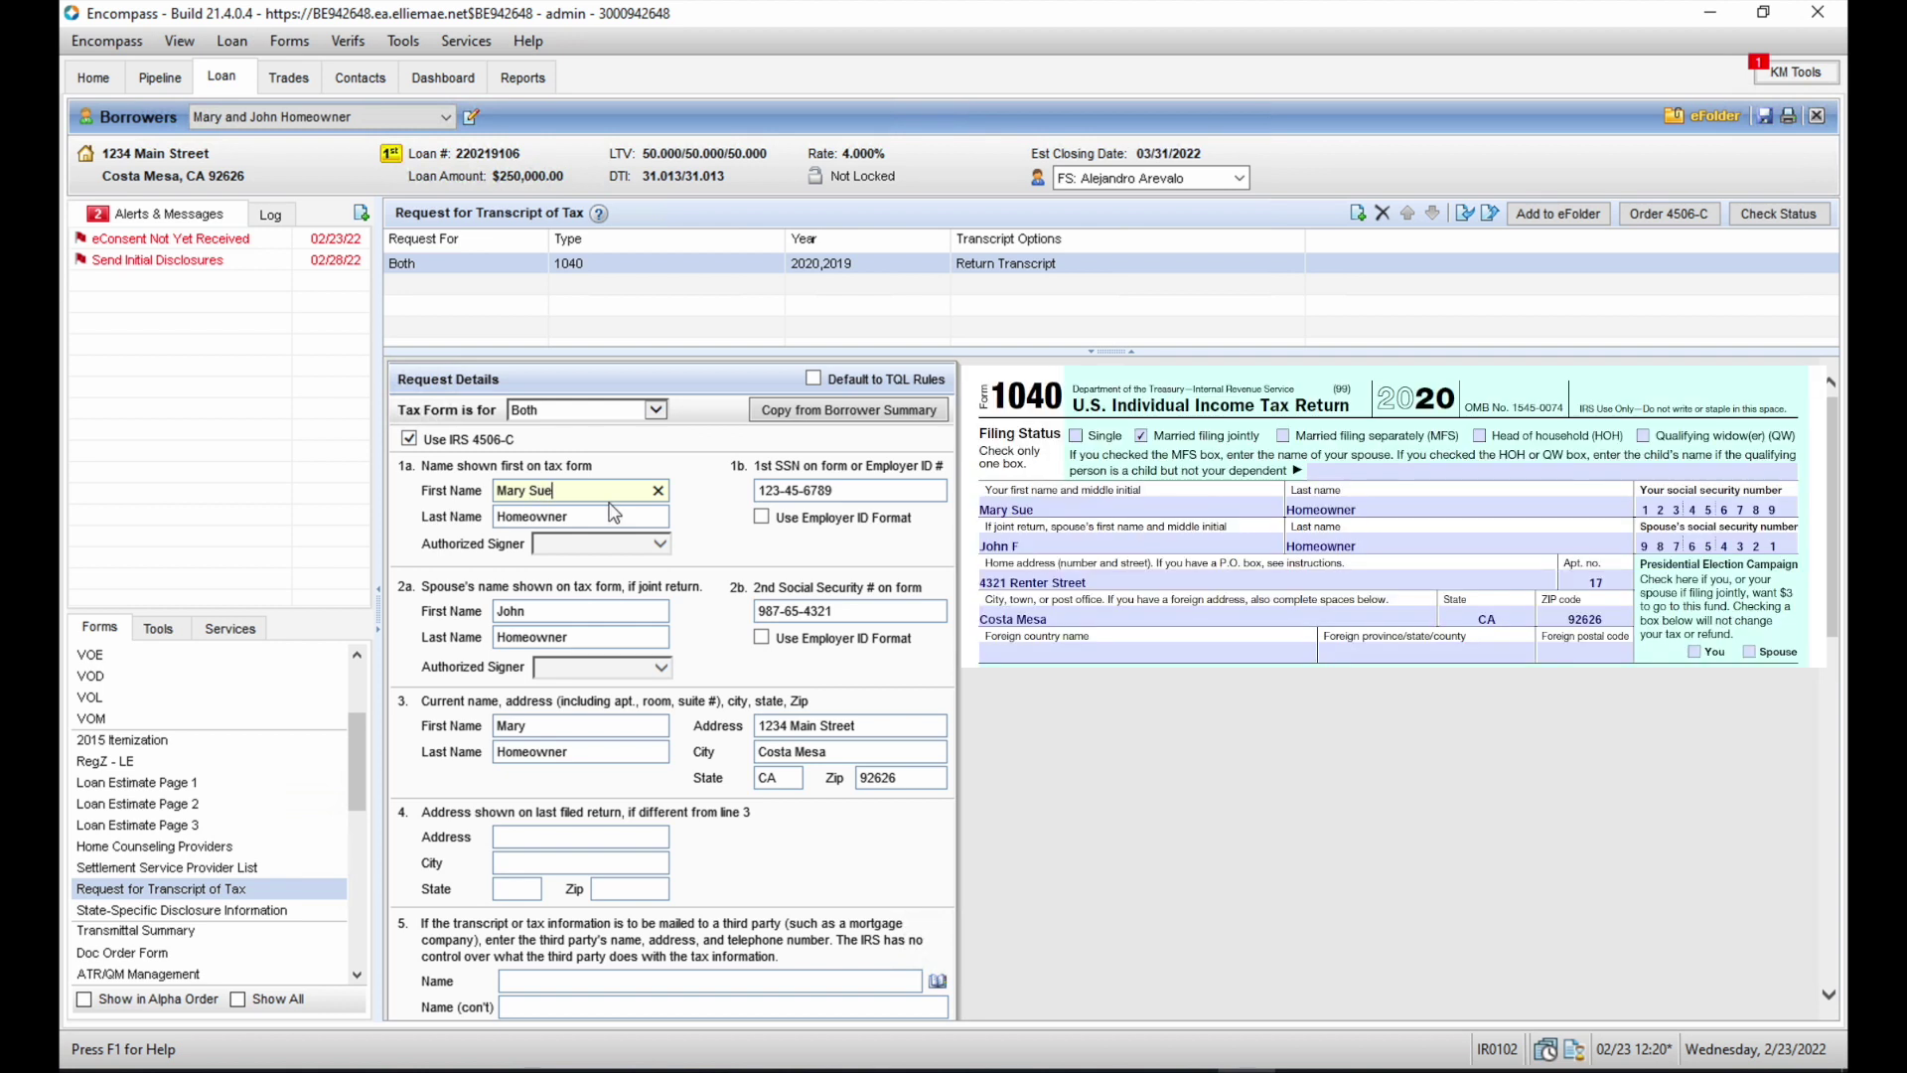
click(569, 605)
text(F)
click(589, 722)
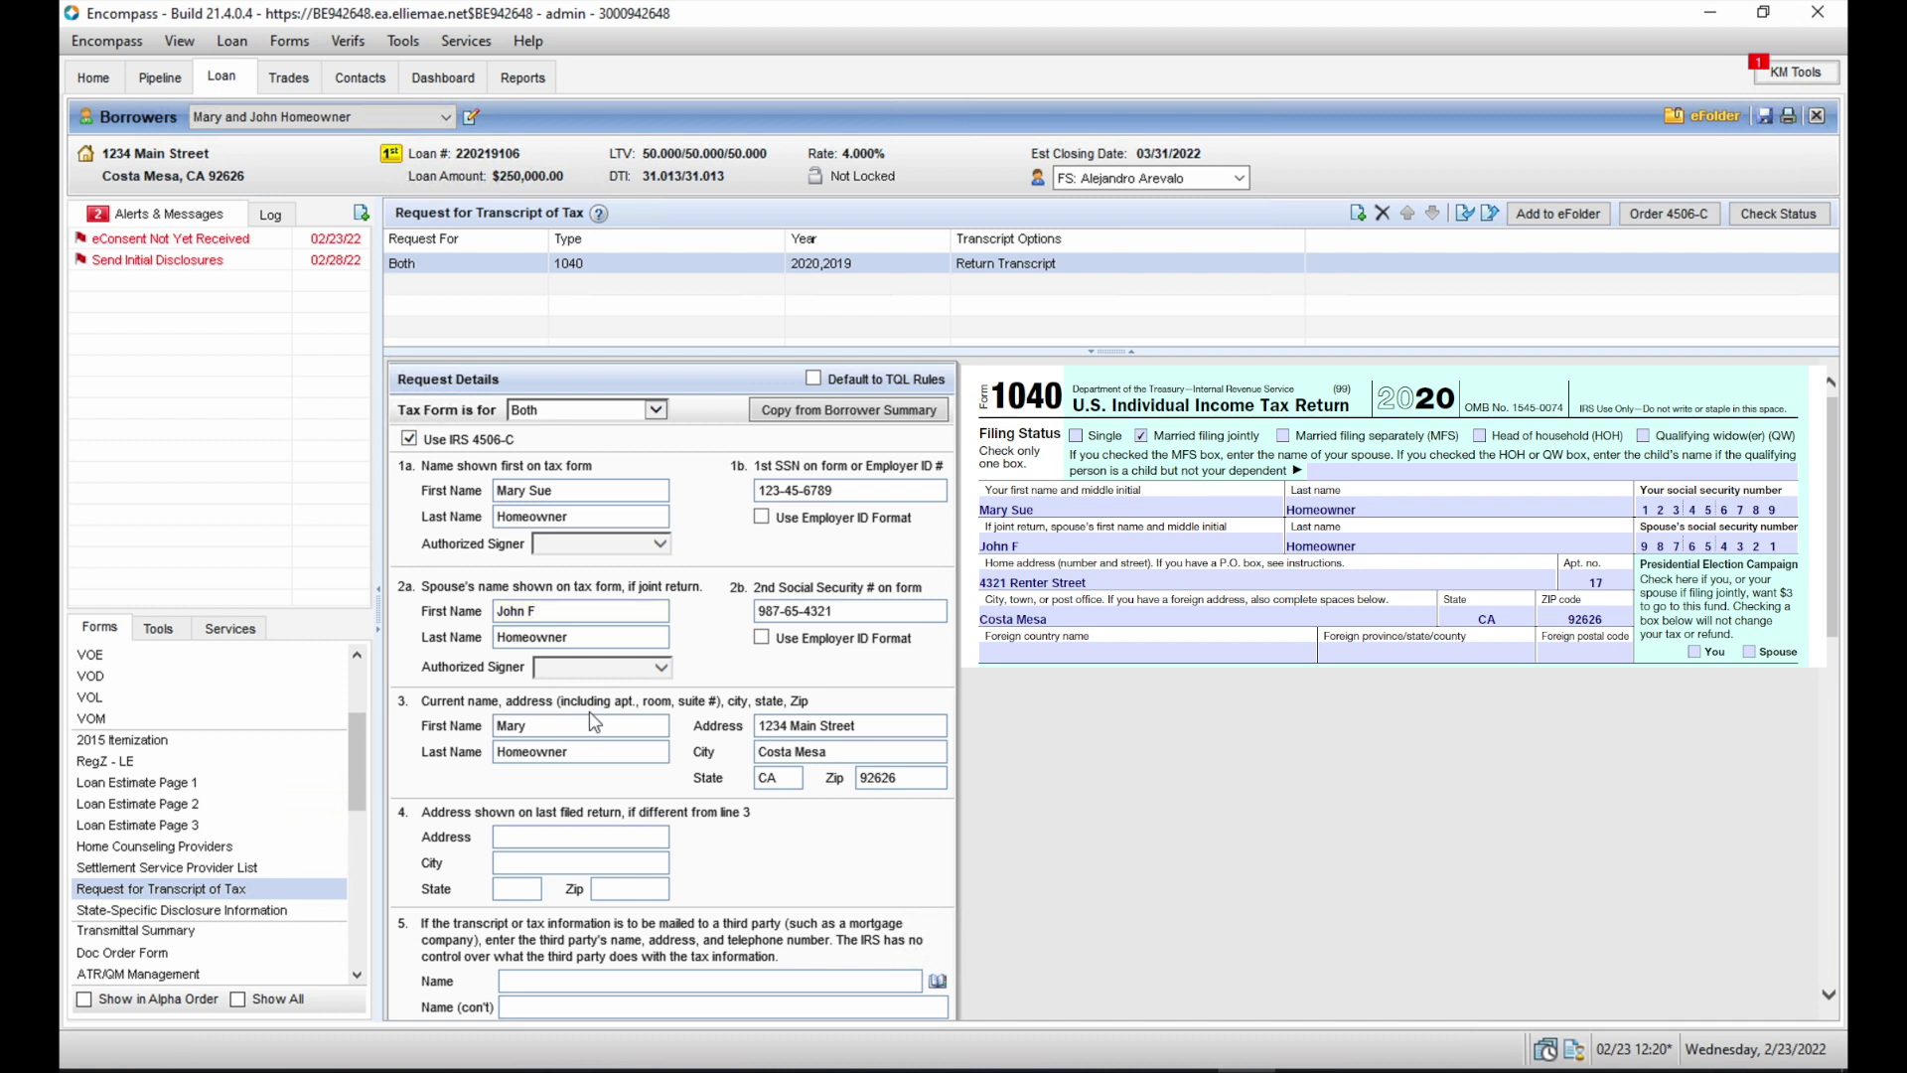
text(Sue)
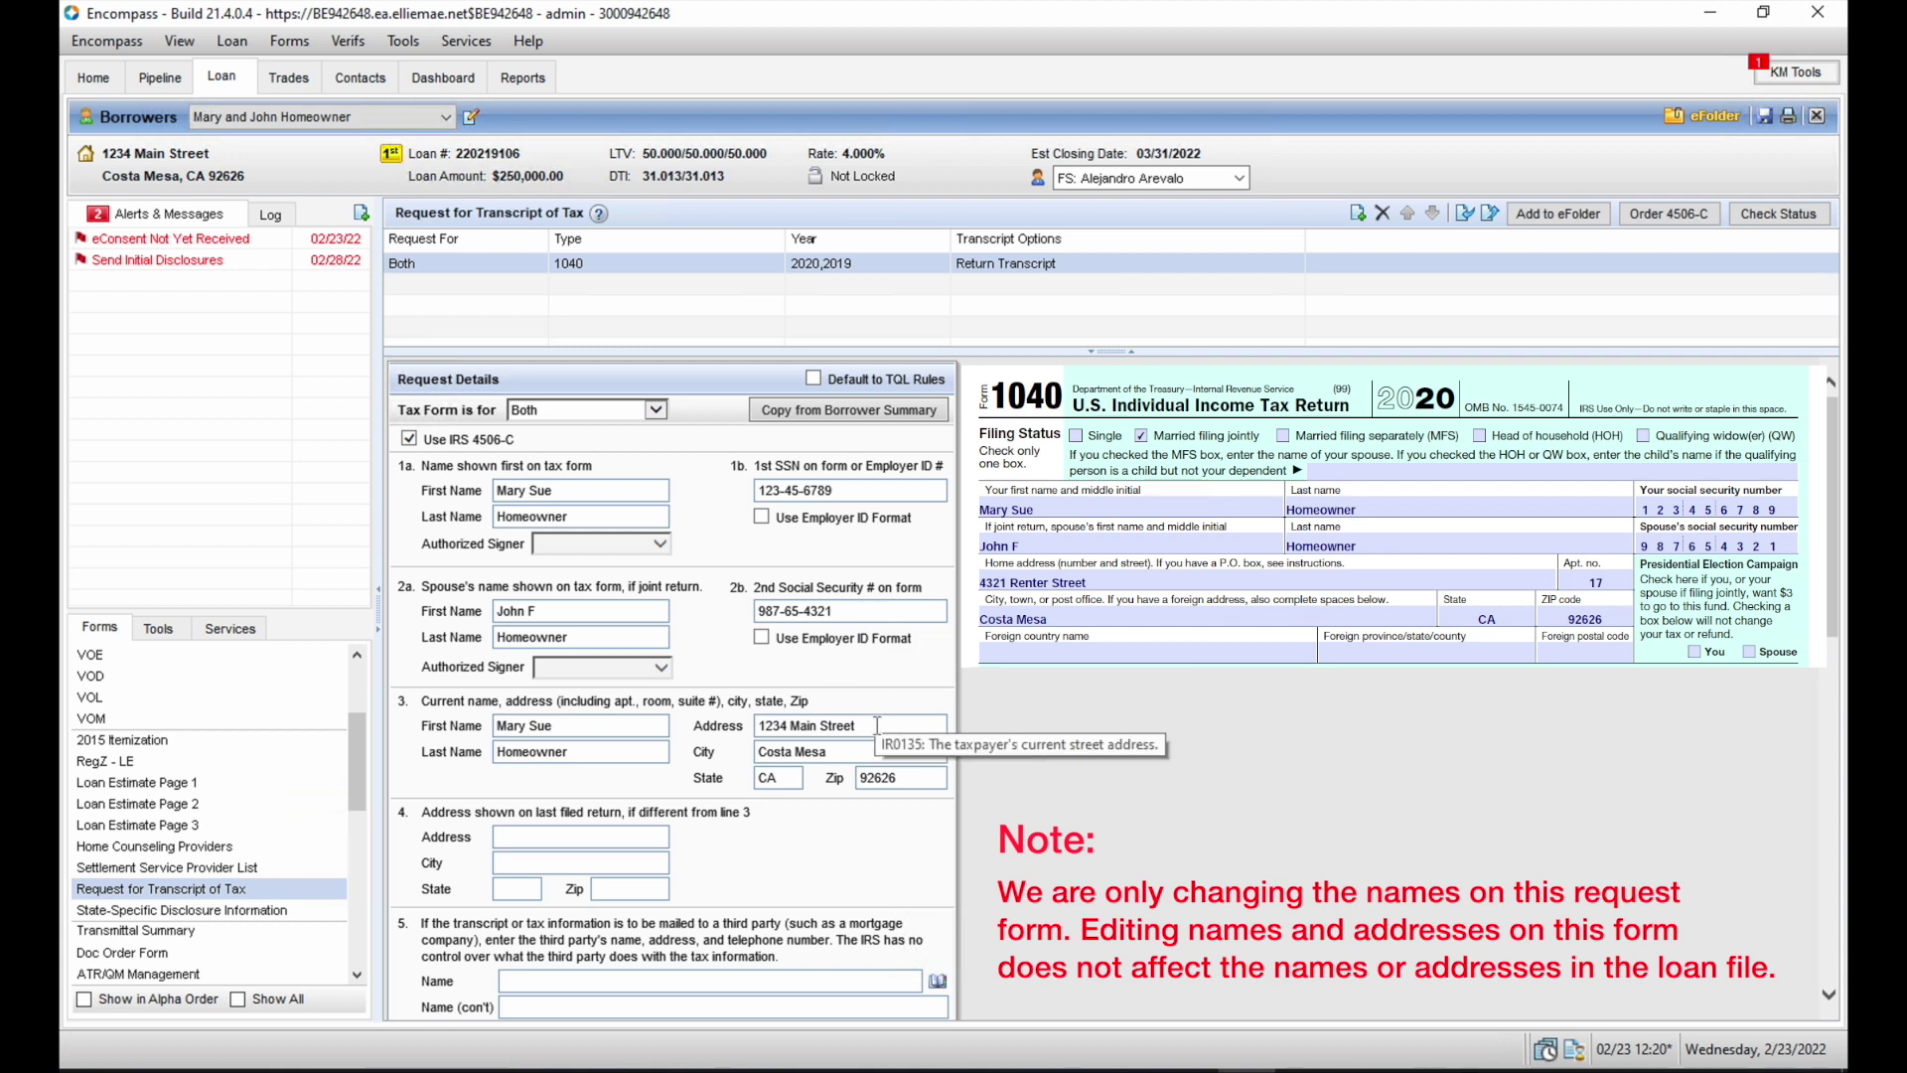
- Enter the line 4 address 4321 Renter Street Apt 17 with zip 92626
click(618, 834)
text(4321 R)
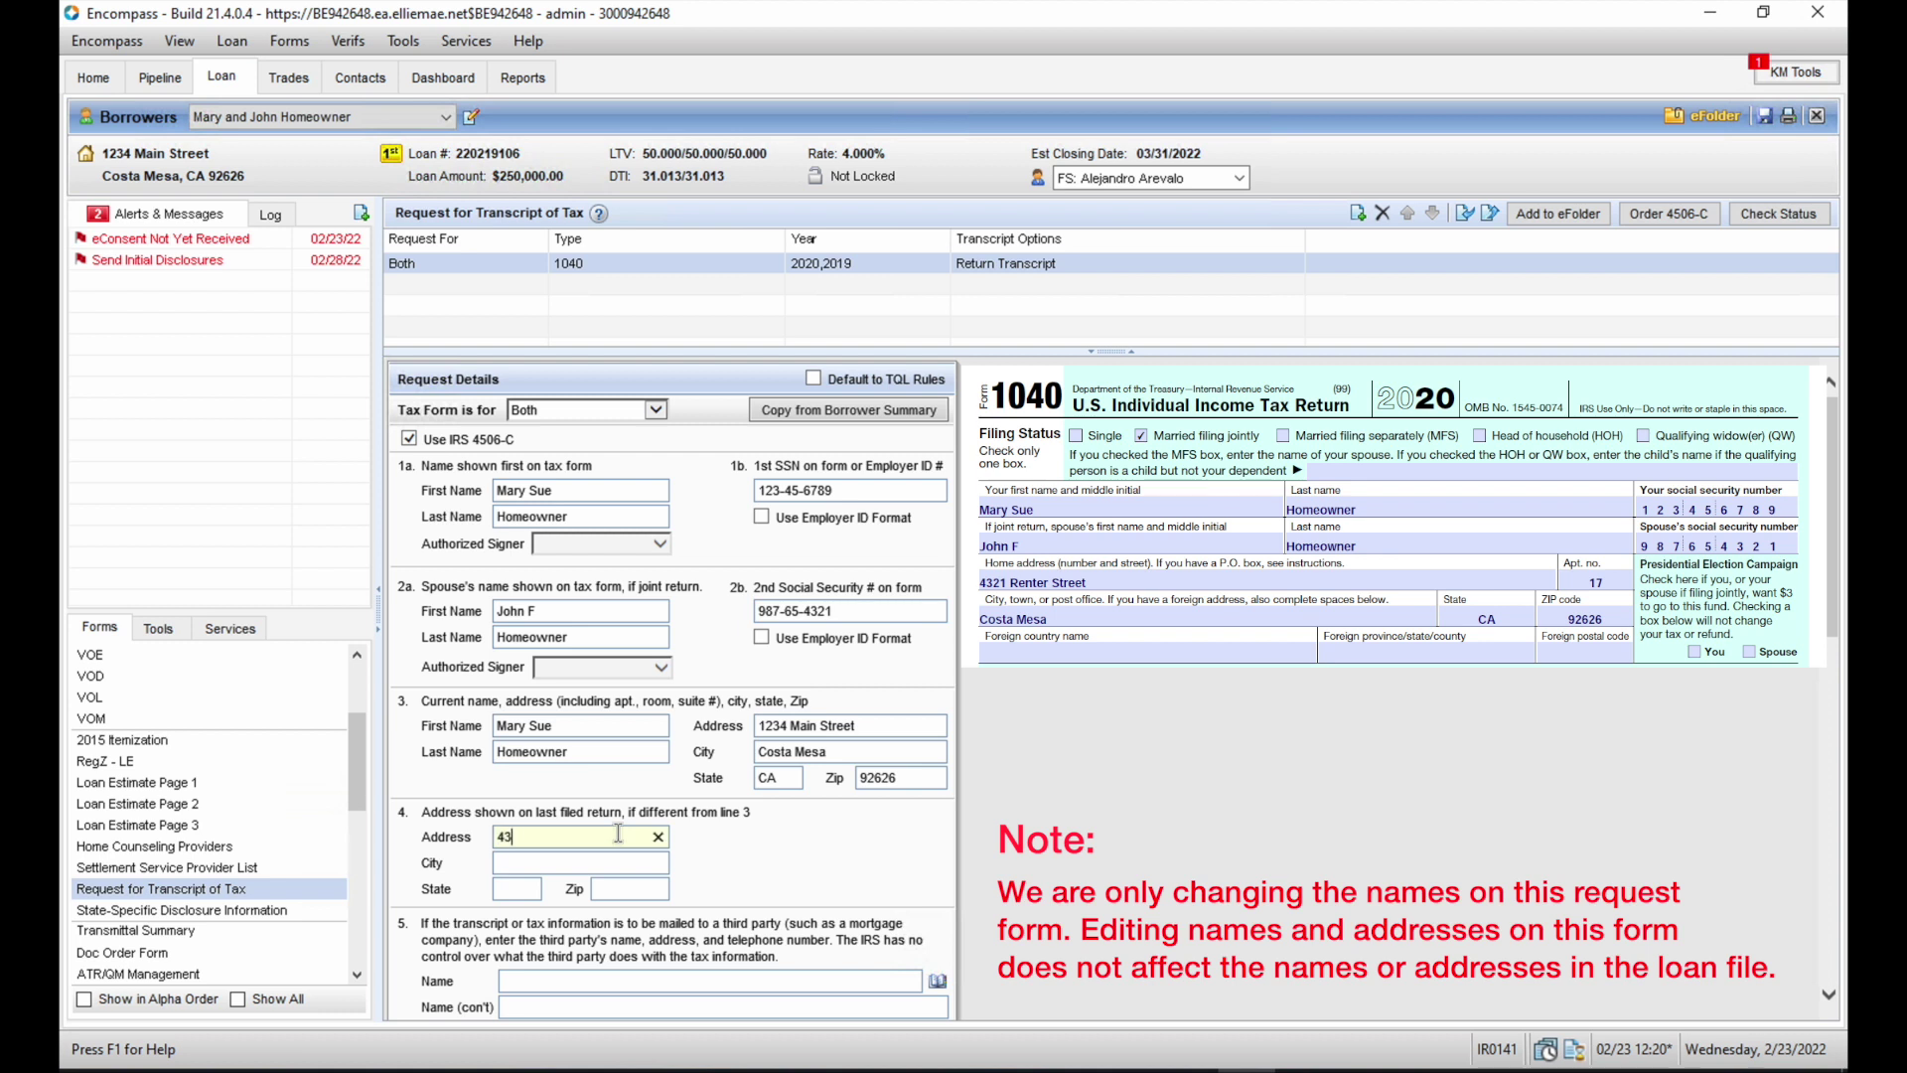
text(enter Street Apt 17)
click(601, 864)
click(643, 890)
text(92626)
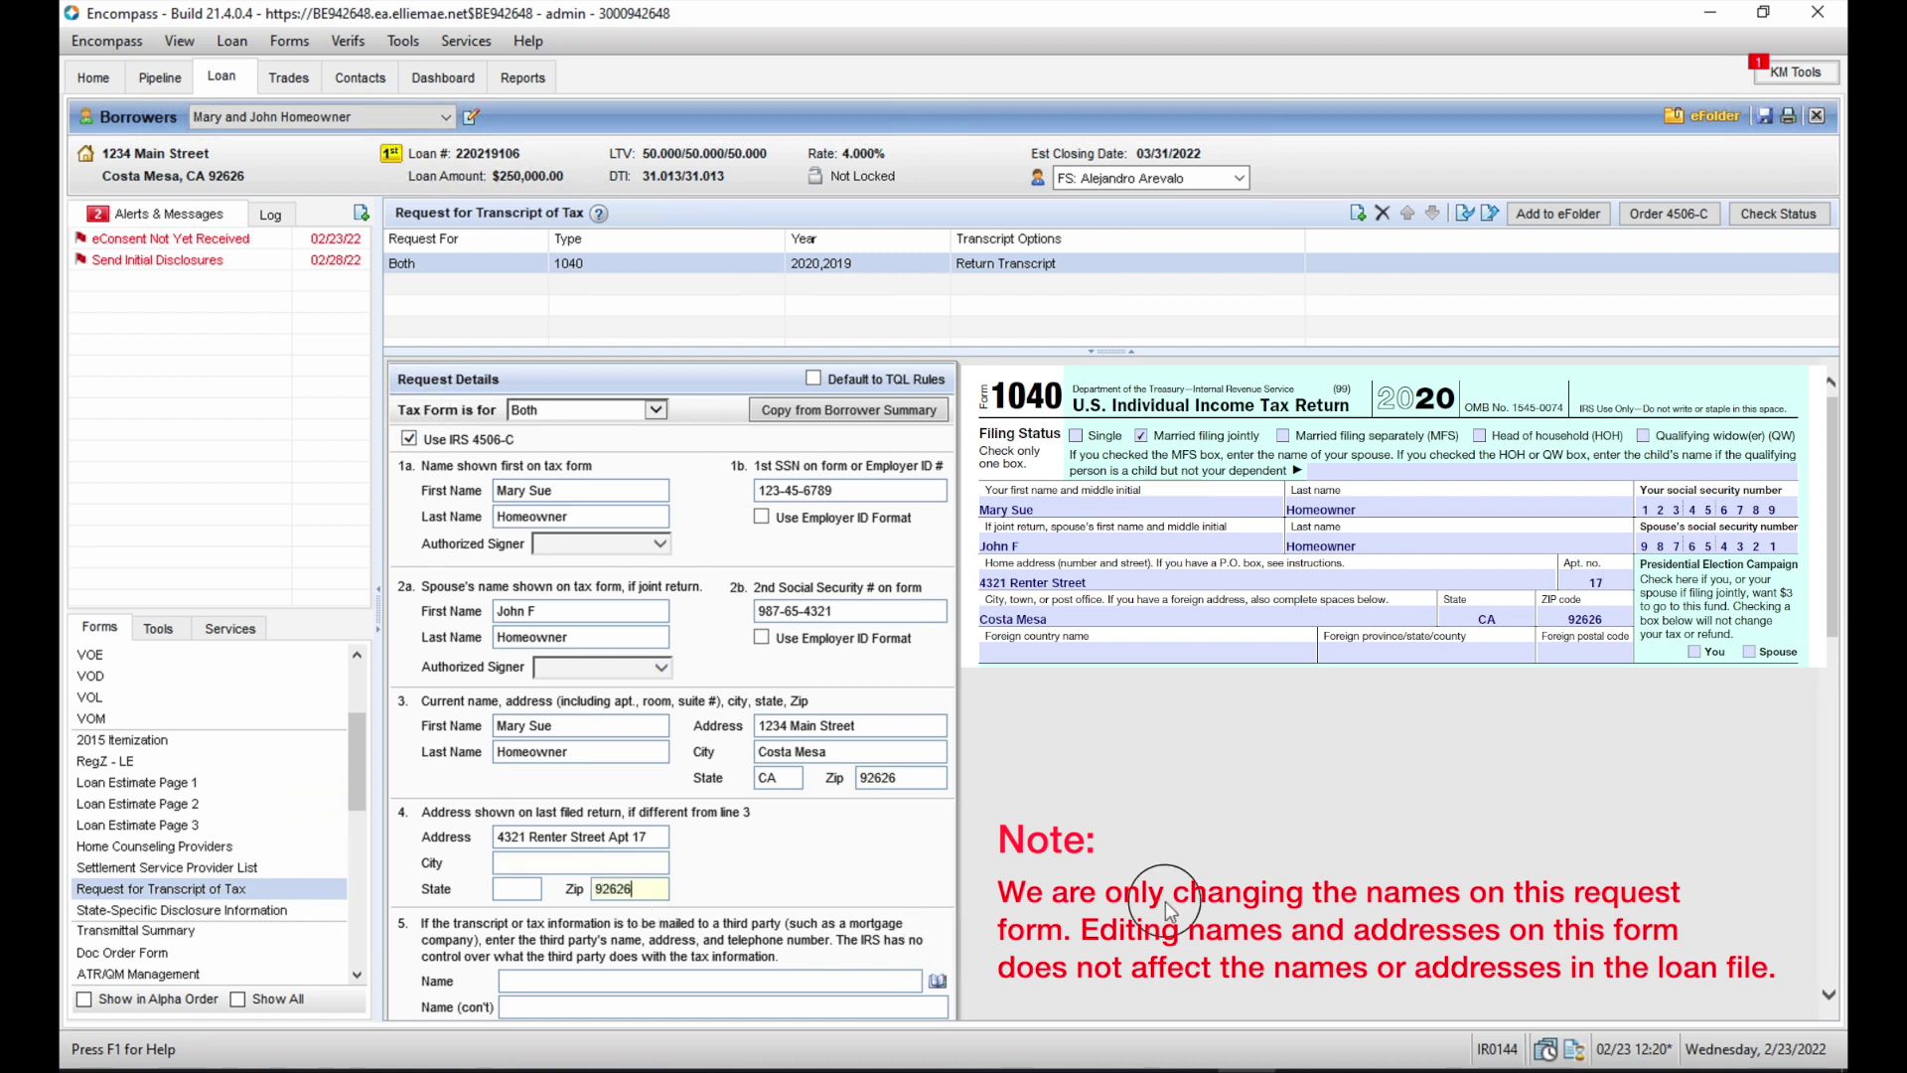
click(1167, 905)
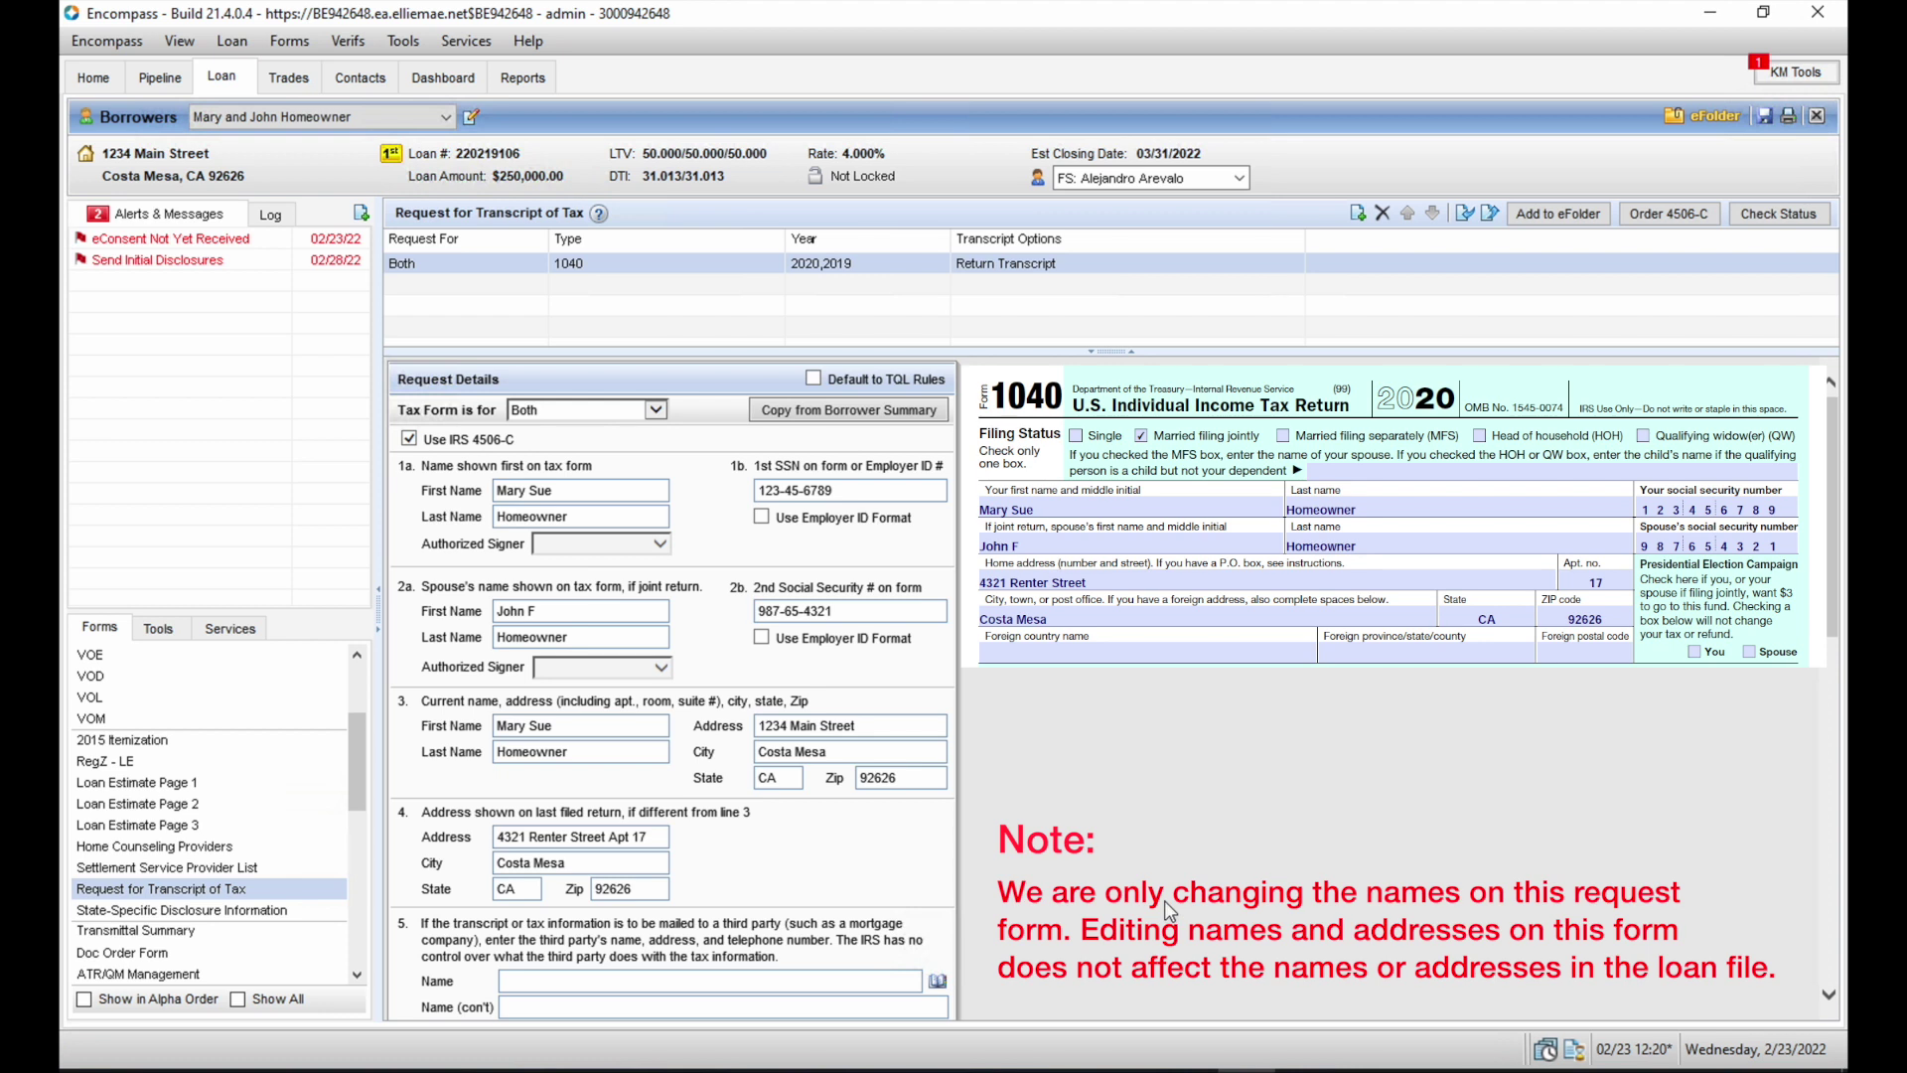
- Remove the 12/31/2019 year in section 8 so only 2020 is requested
scroll(1164, 900, down, 2)
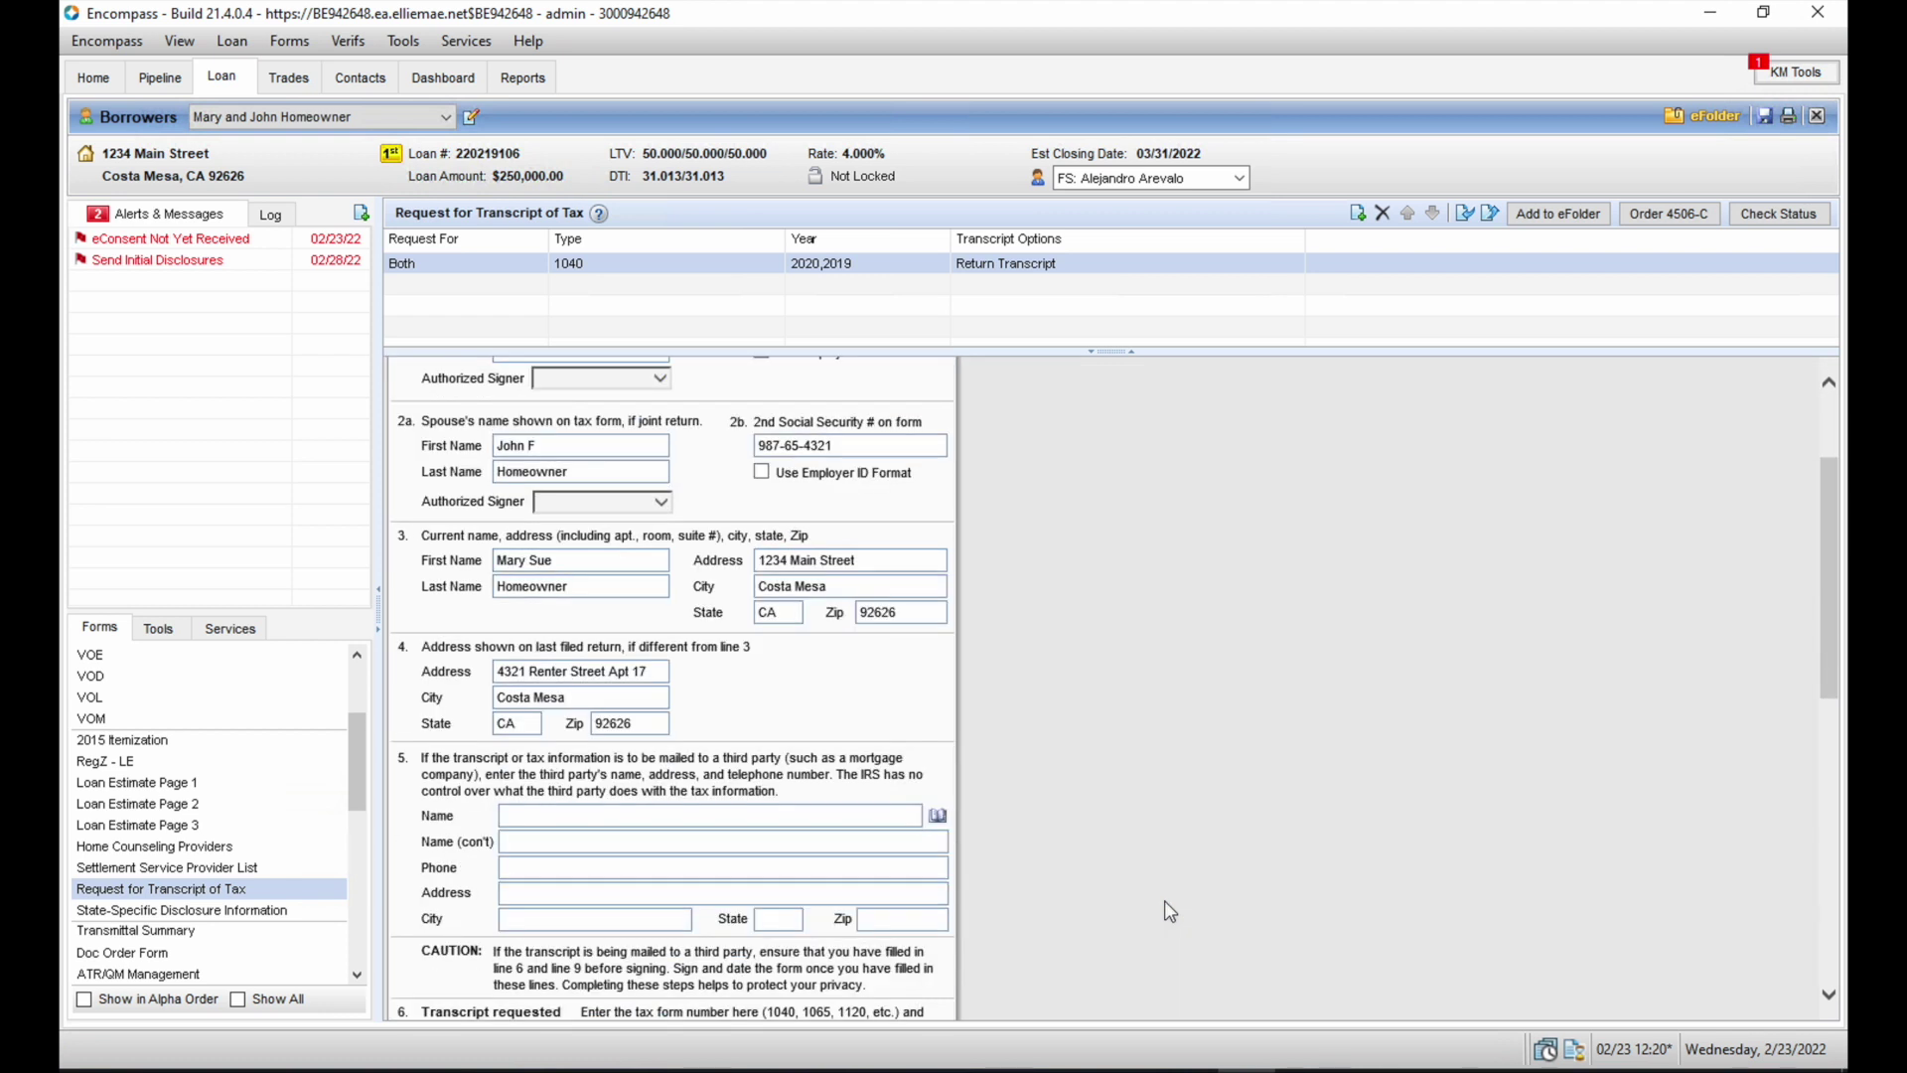
scroll(1164, 900, down, 1)
scroll(1164, 899, down, 1)
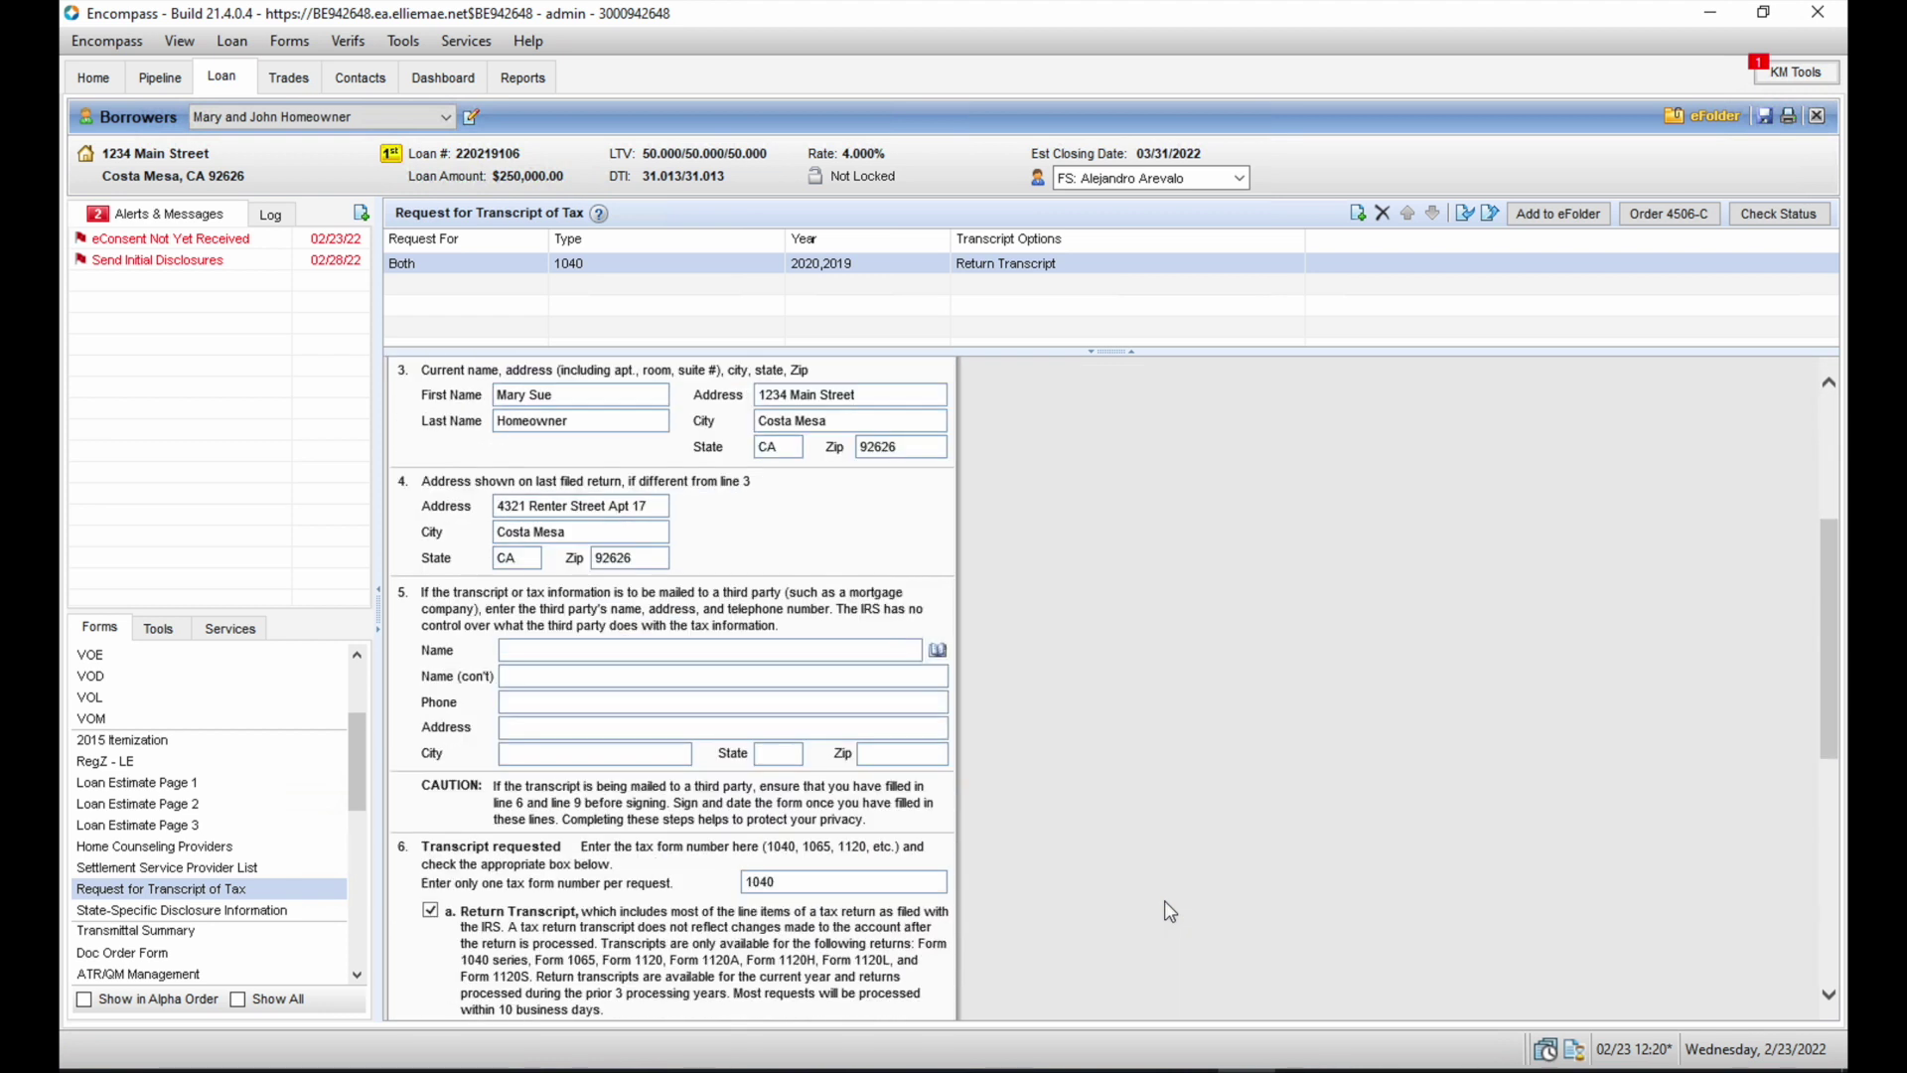
scroll(1164, 900, down, 5)
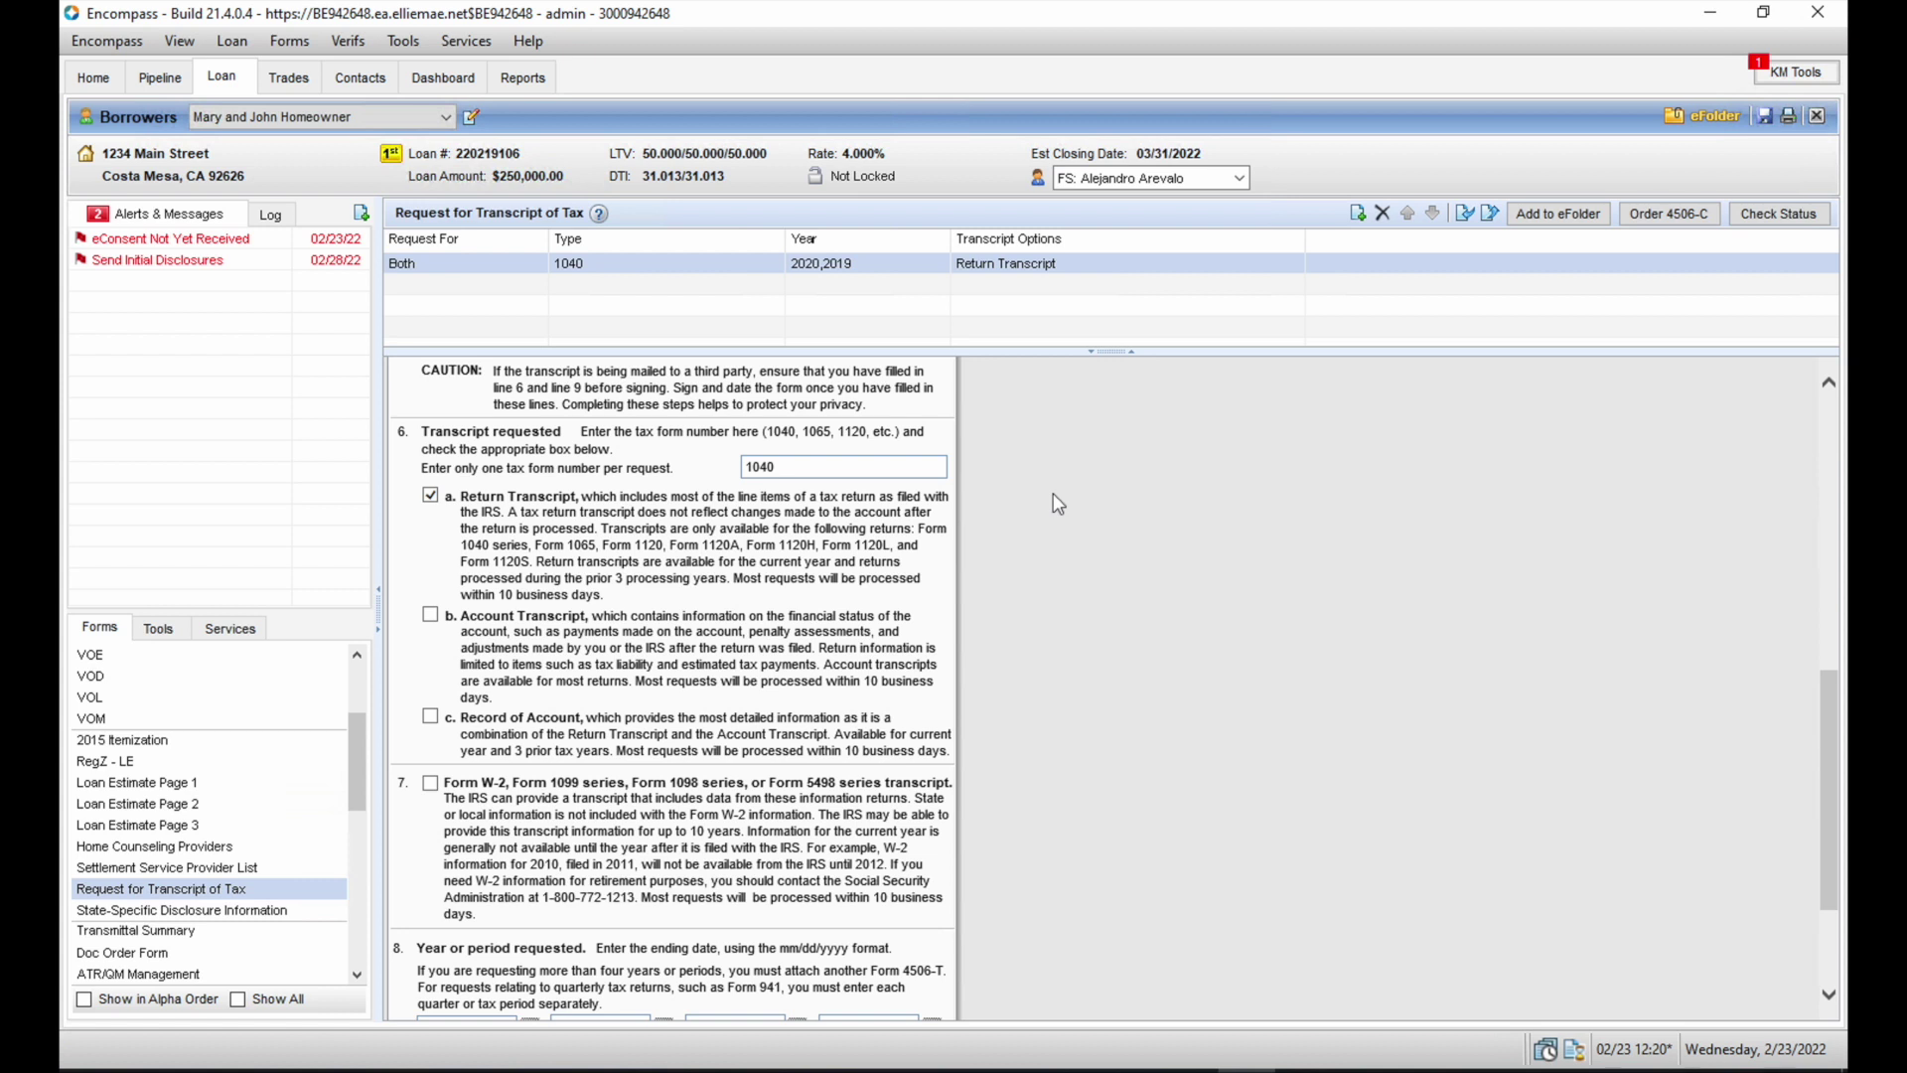
scroll(1053, 492, down, 3)
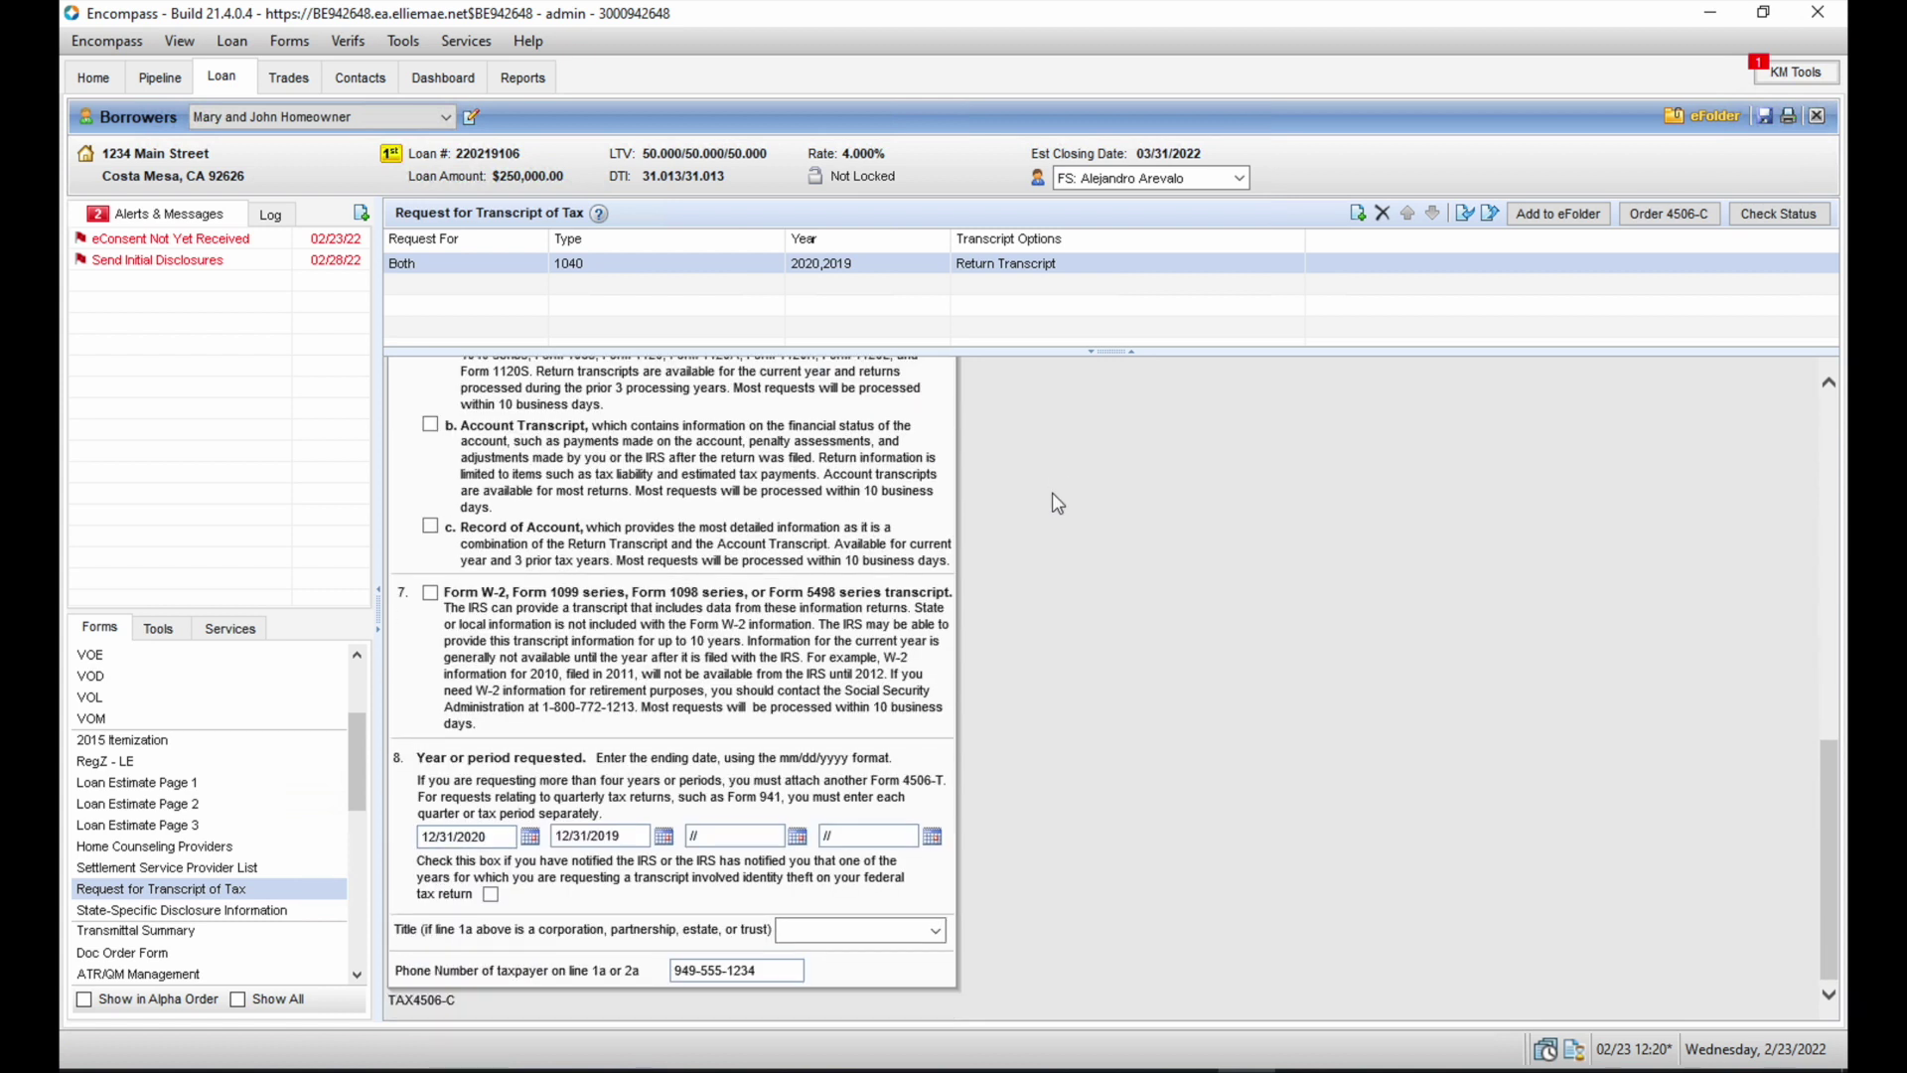
click(629, 836)
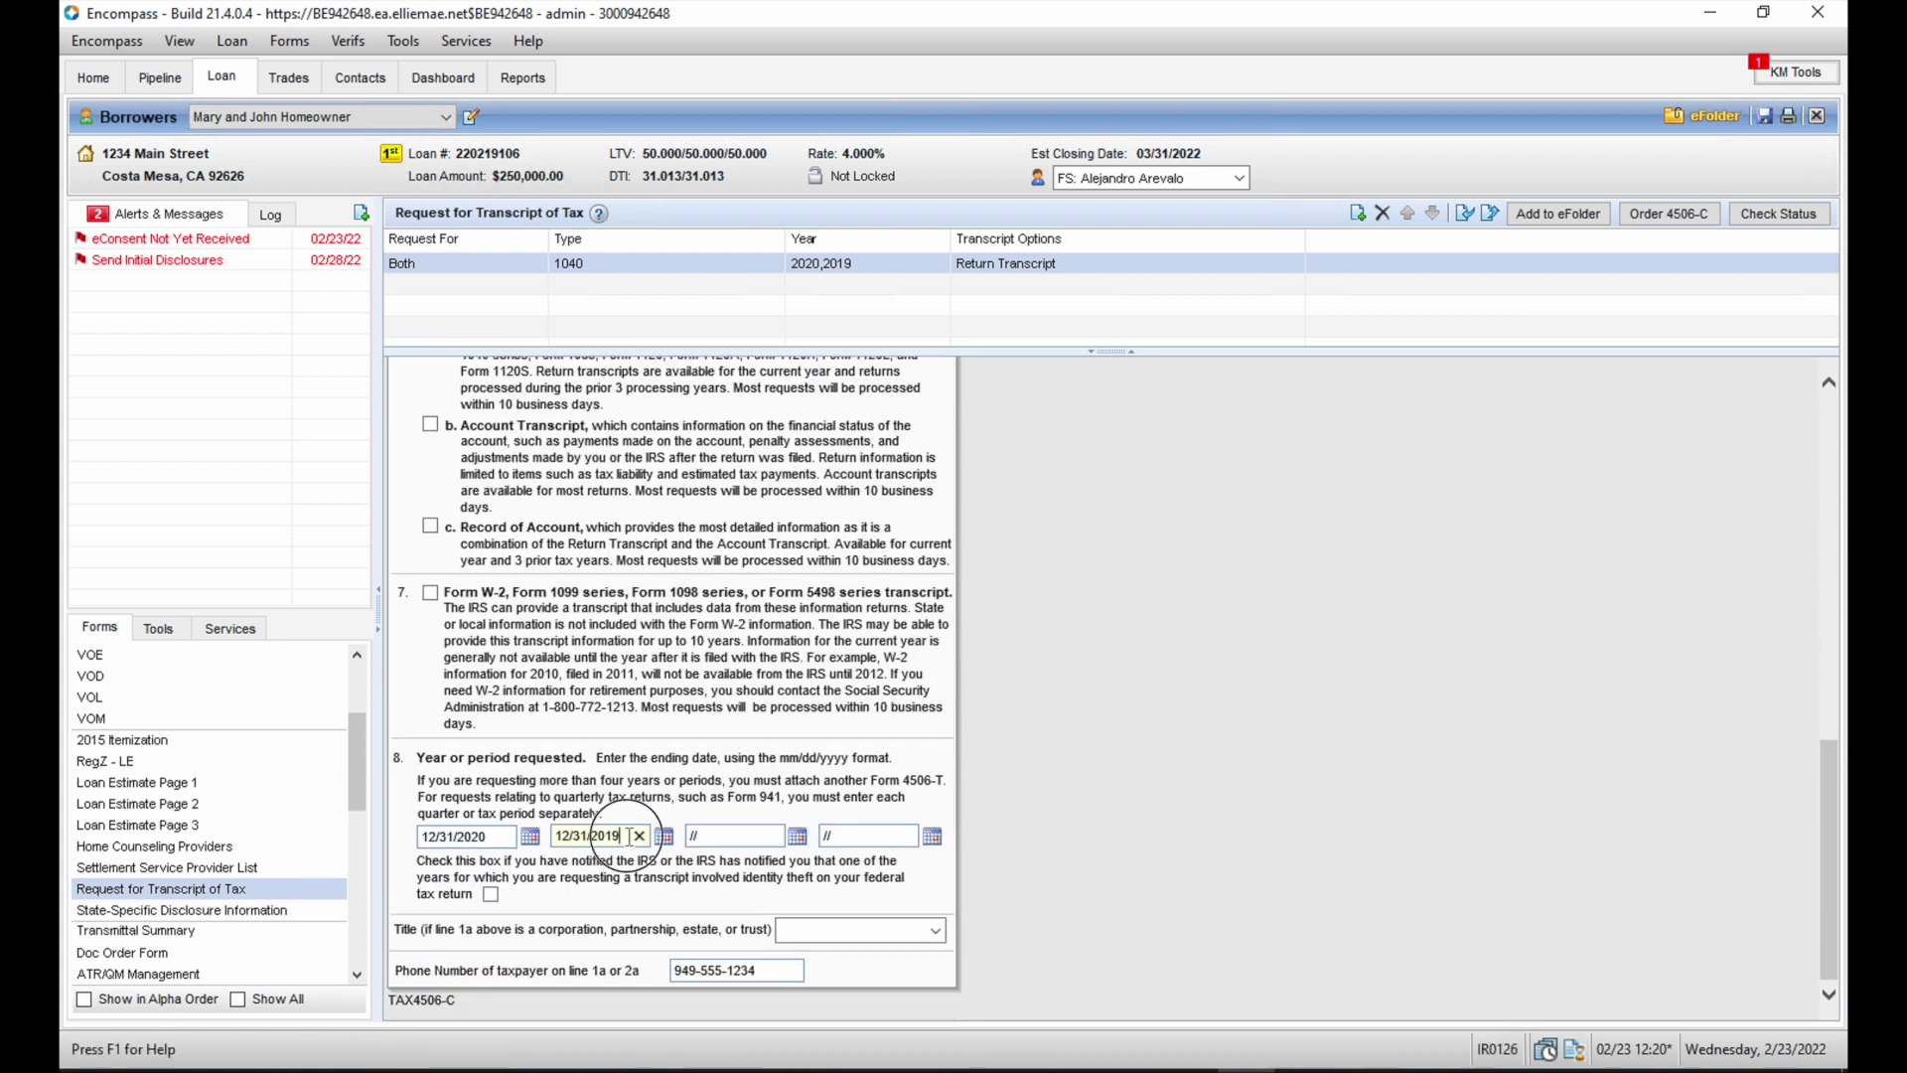
click(640, 837)
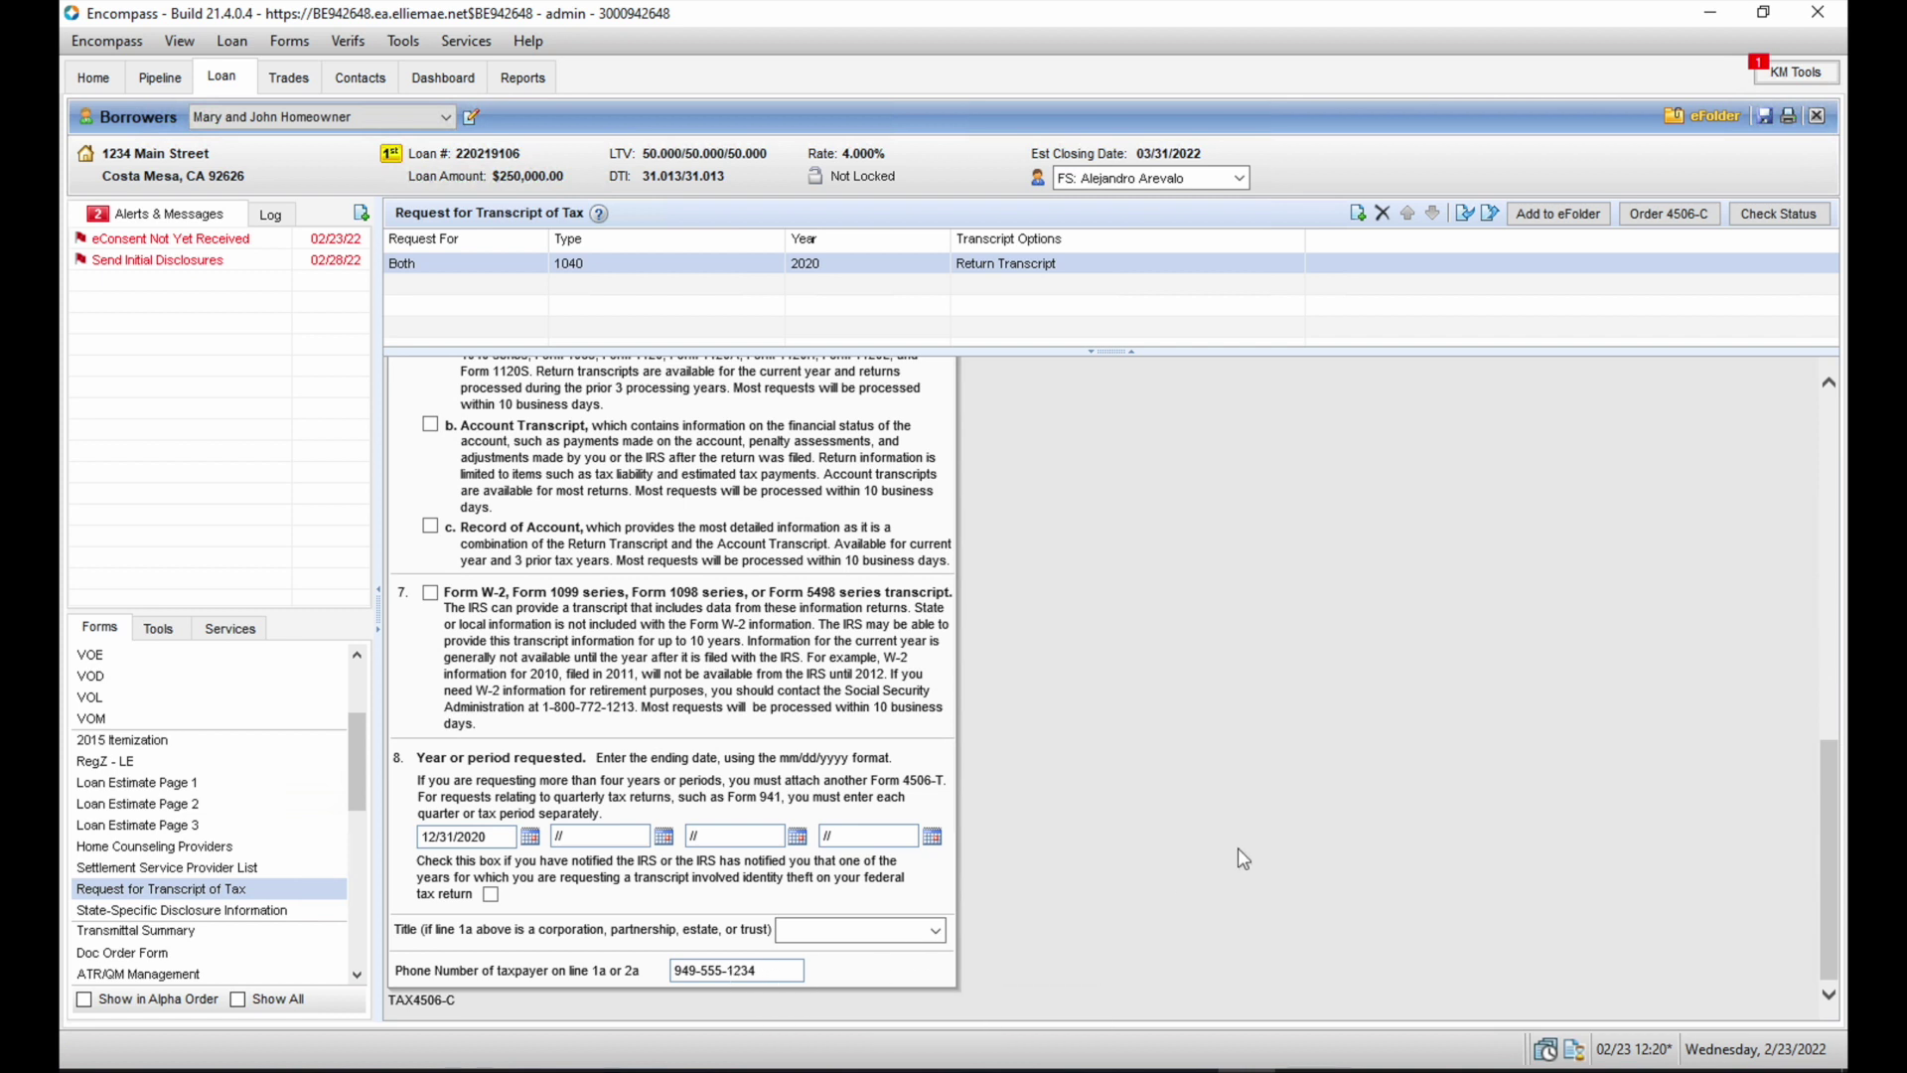
- Save the loan and dismiss the Compliance Alerts
drag(1832, 771, 1821, 304)
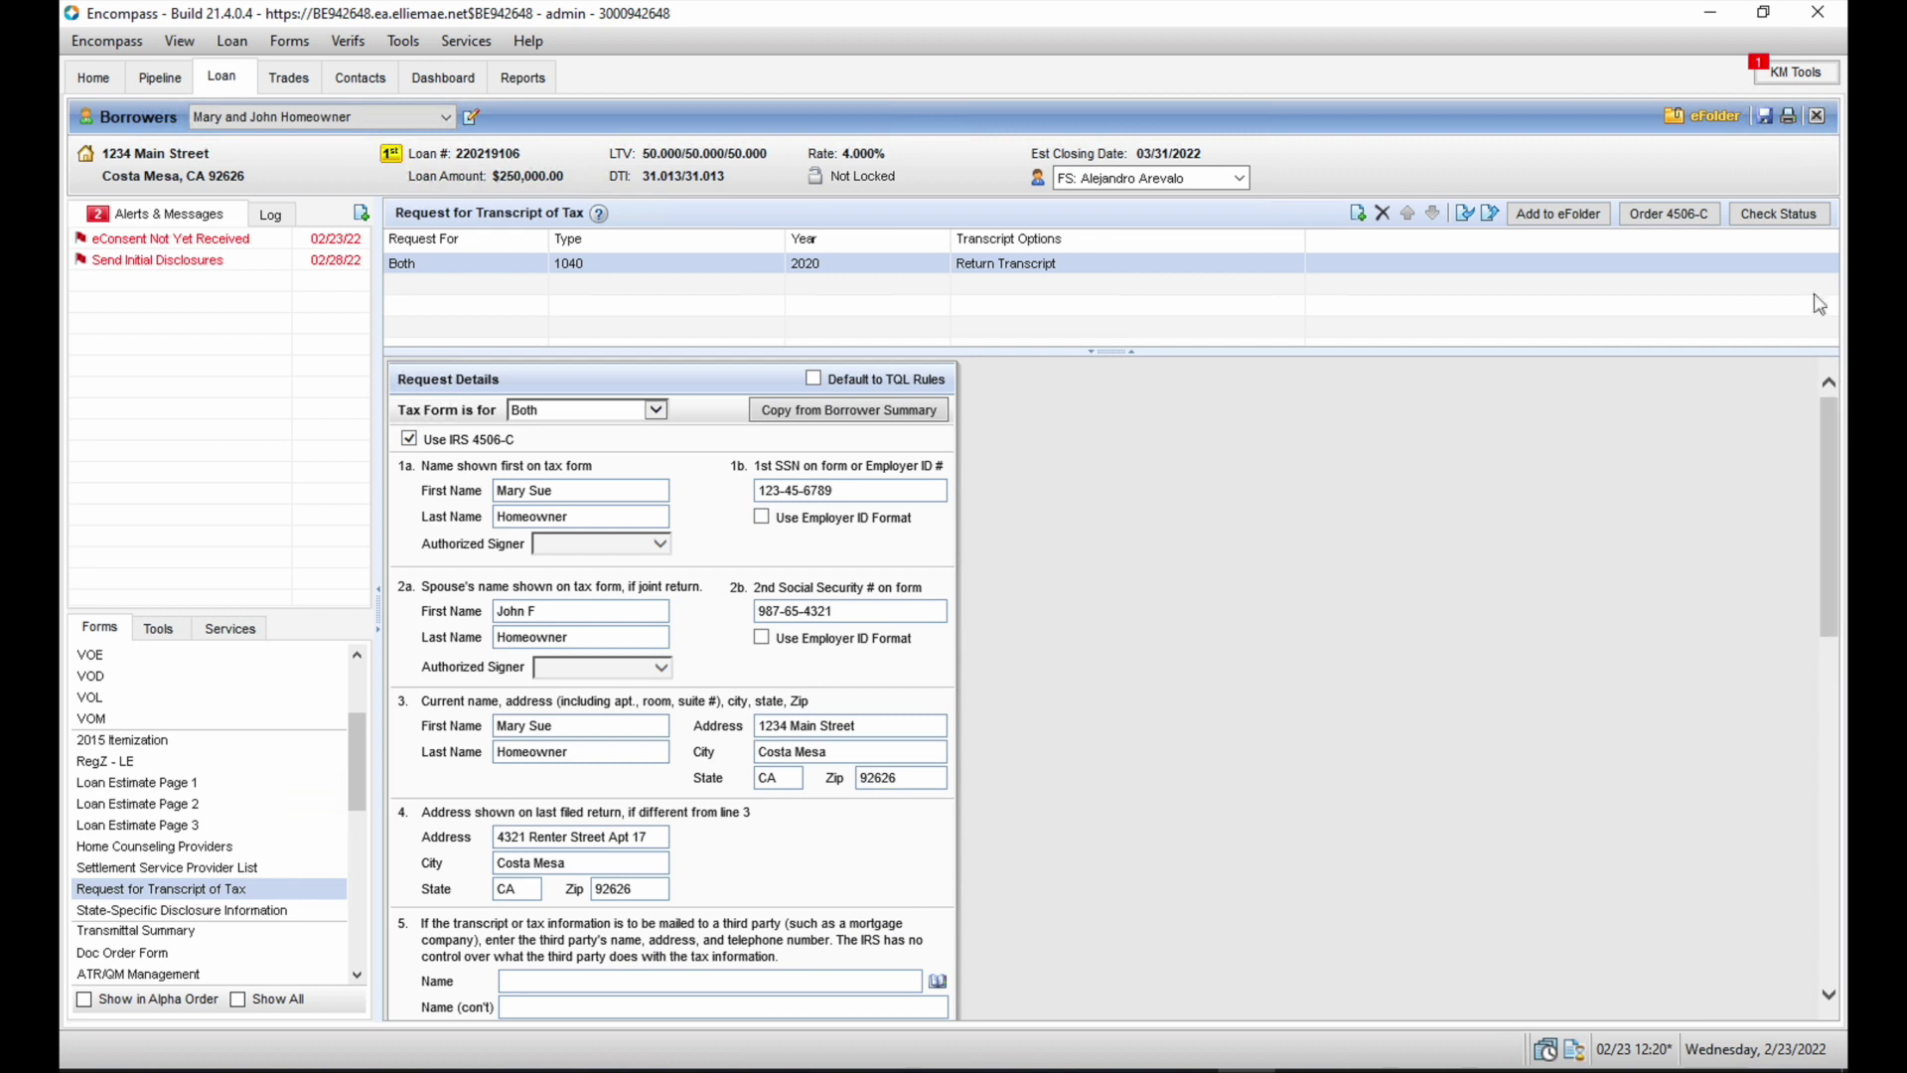
click(1765, 115)
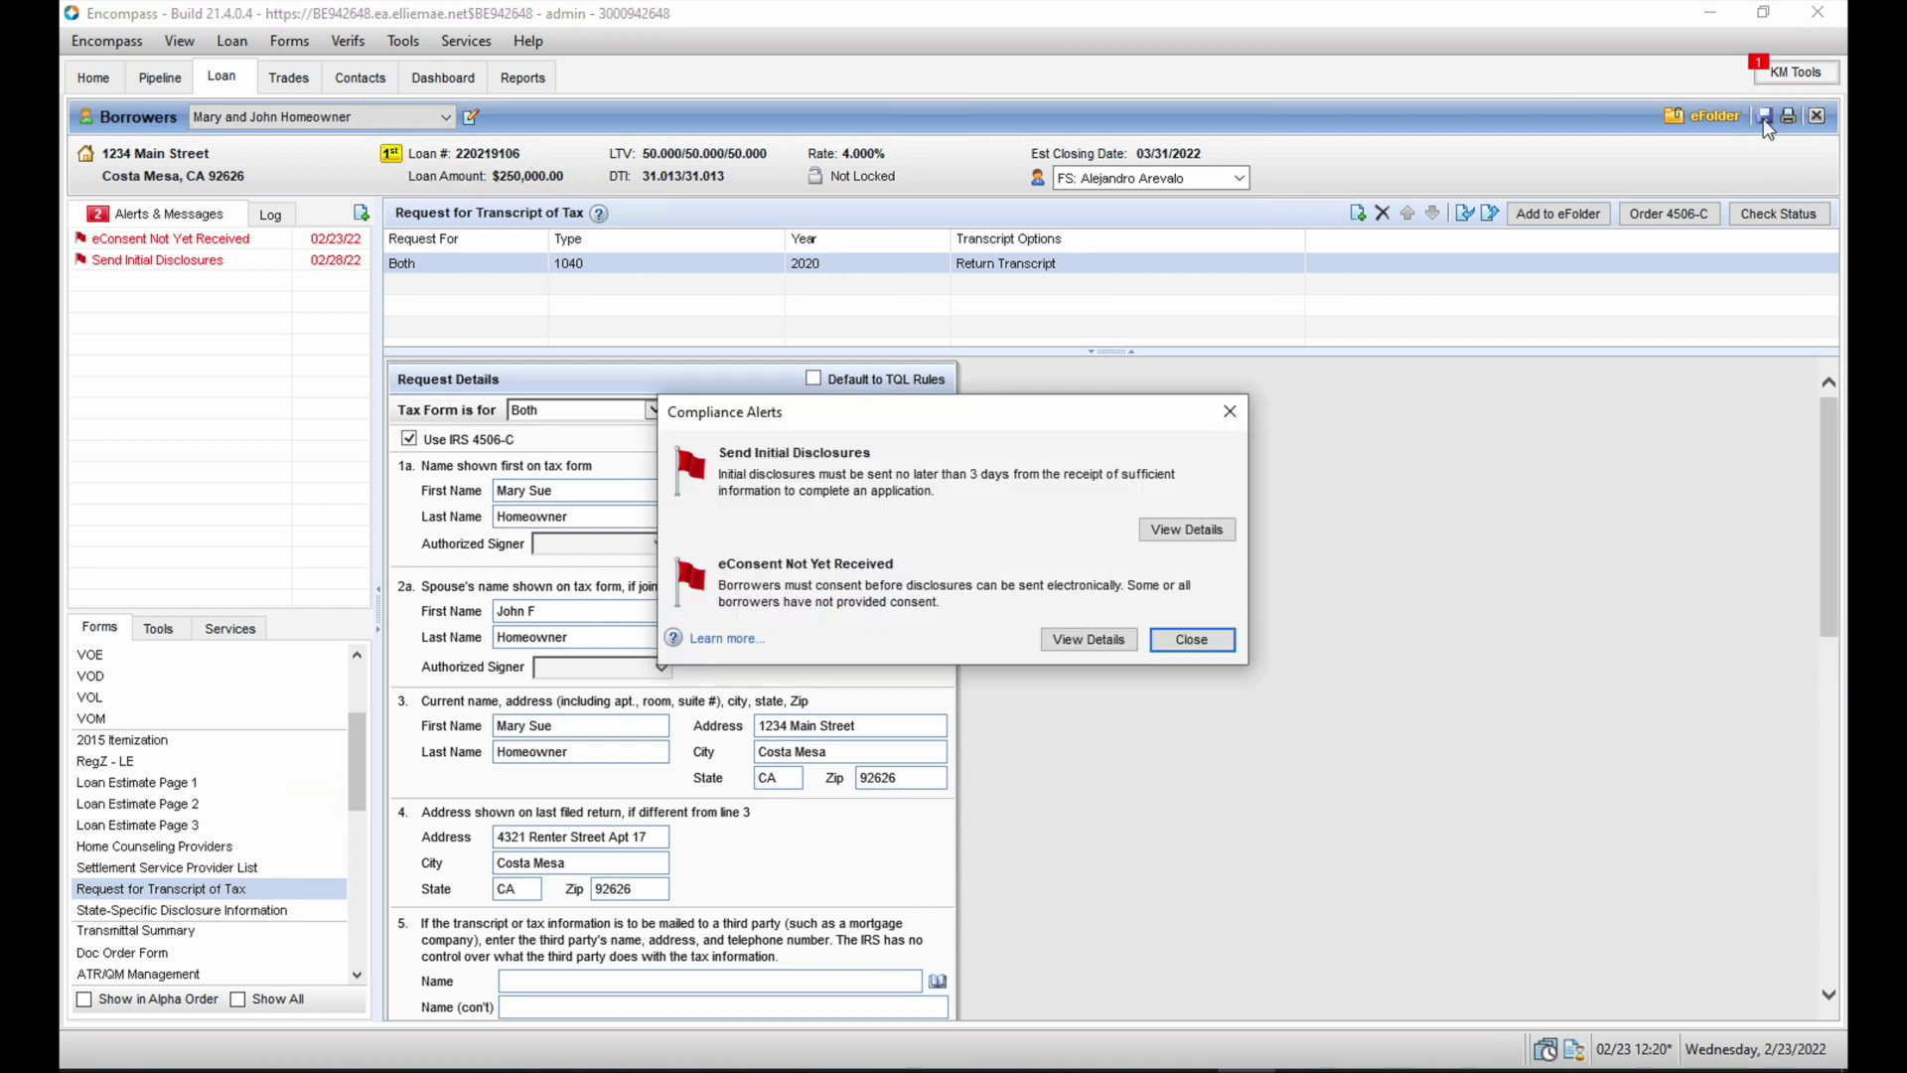
click(1176, 643)
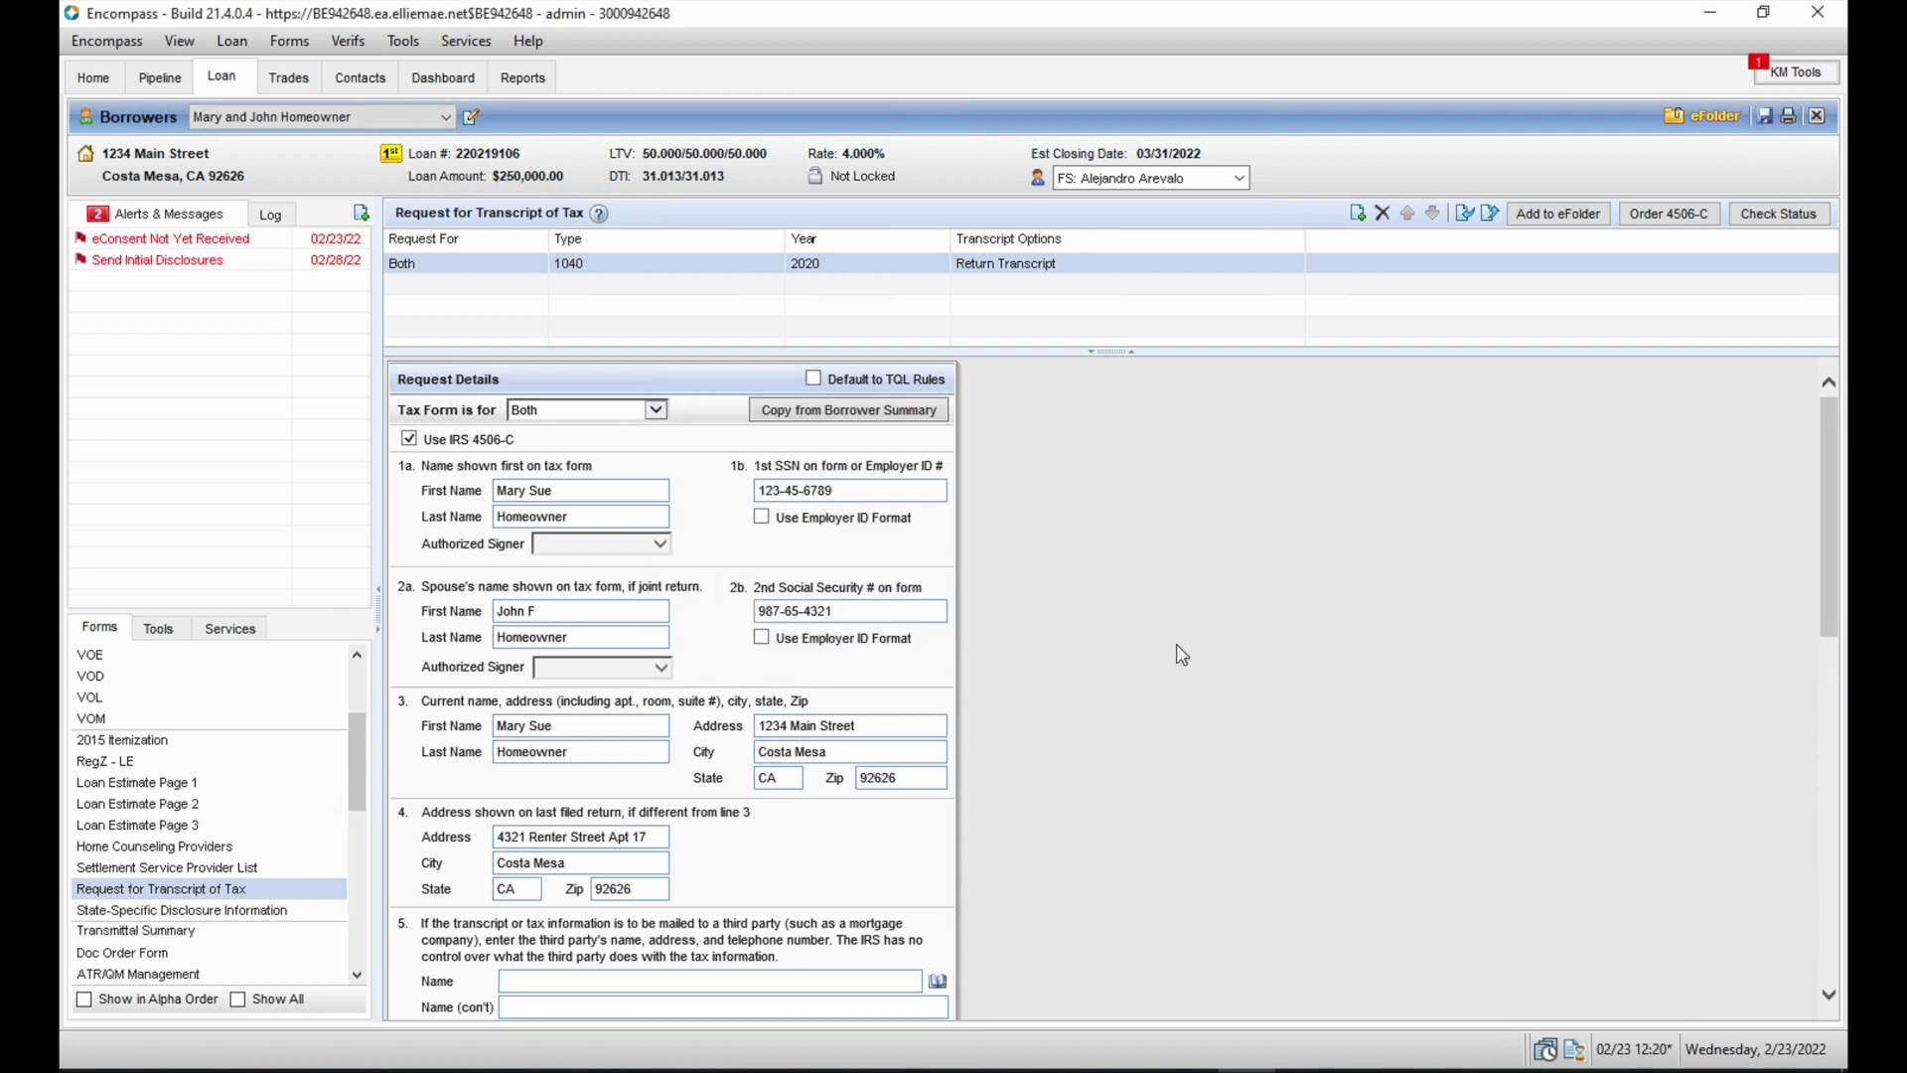
click(1467, 215)
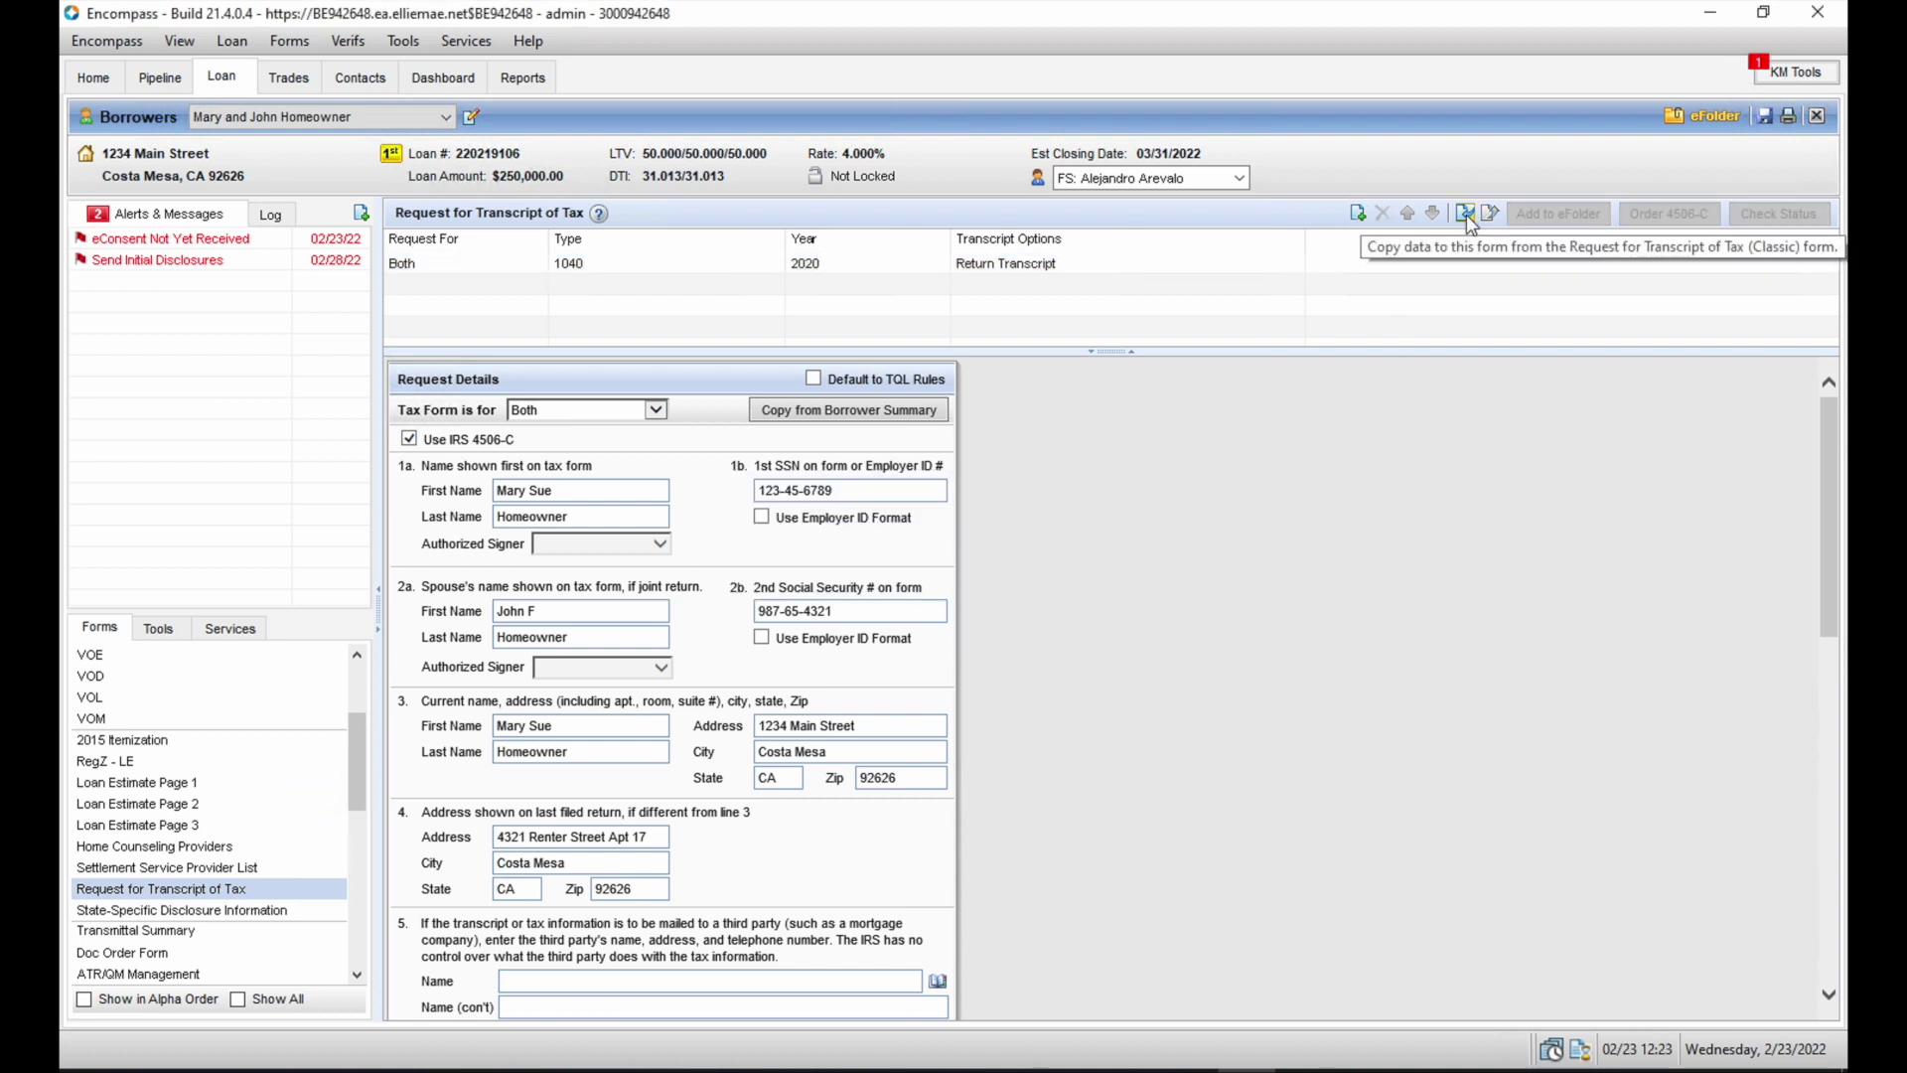
- Copy the joint request into a new record set for the Borrower only
click(1466, 215)
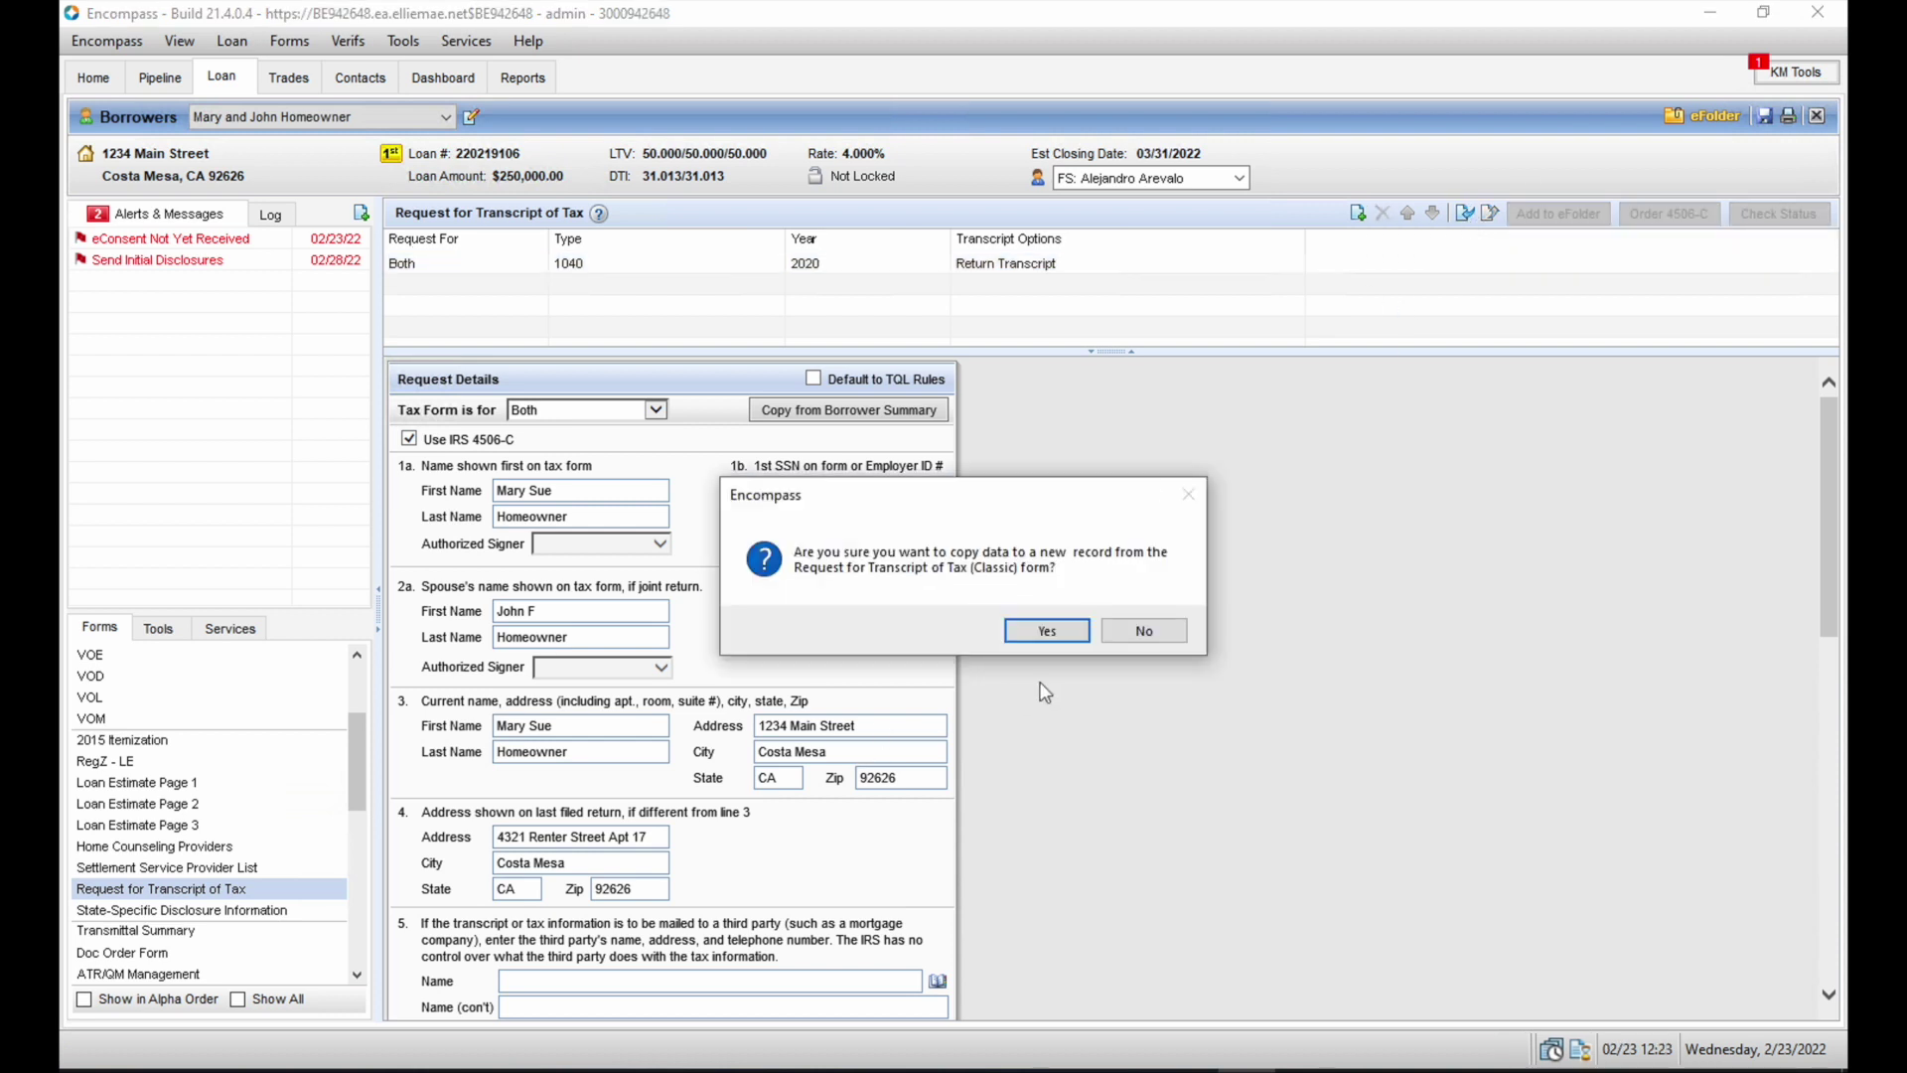
click(1063, 633)
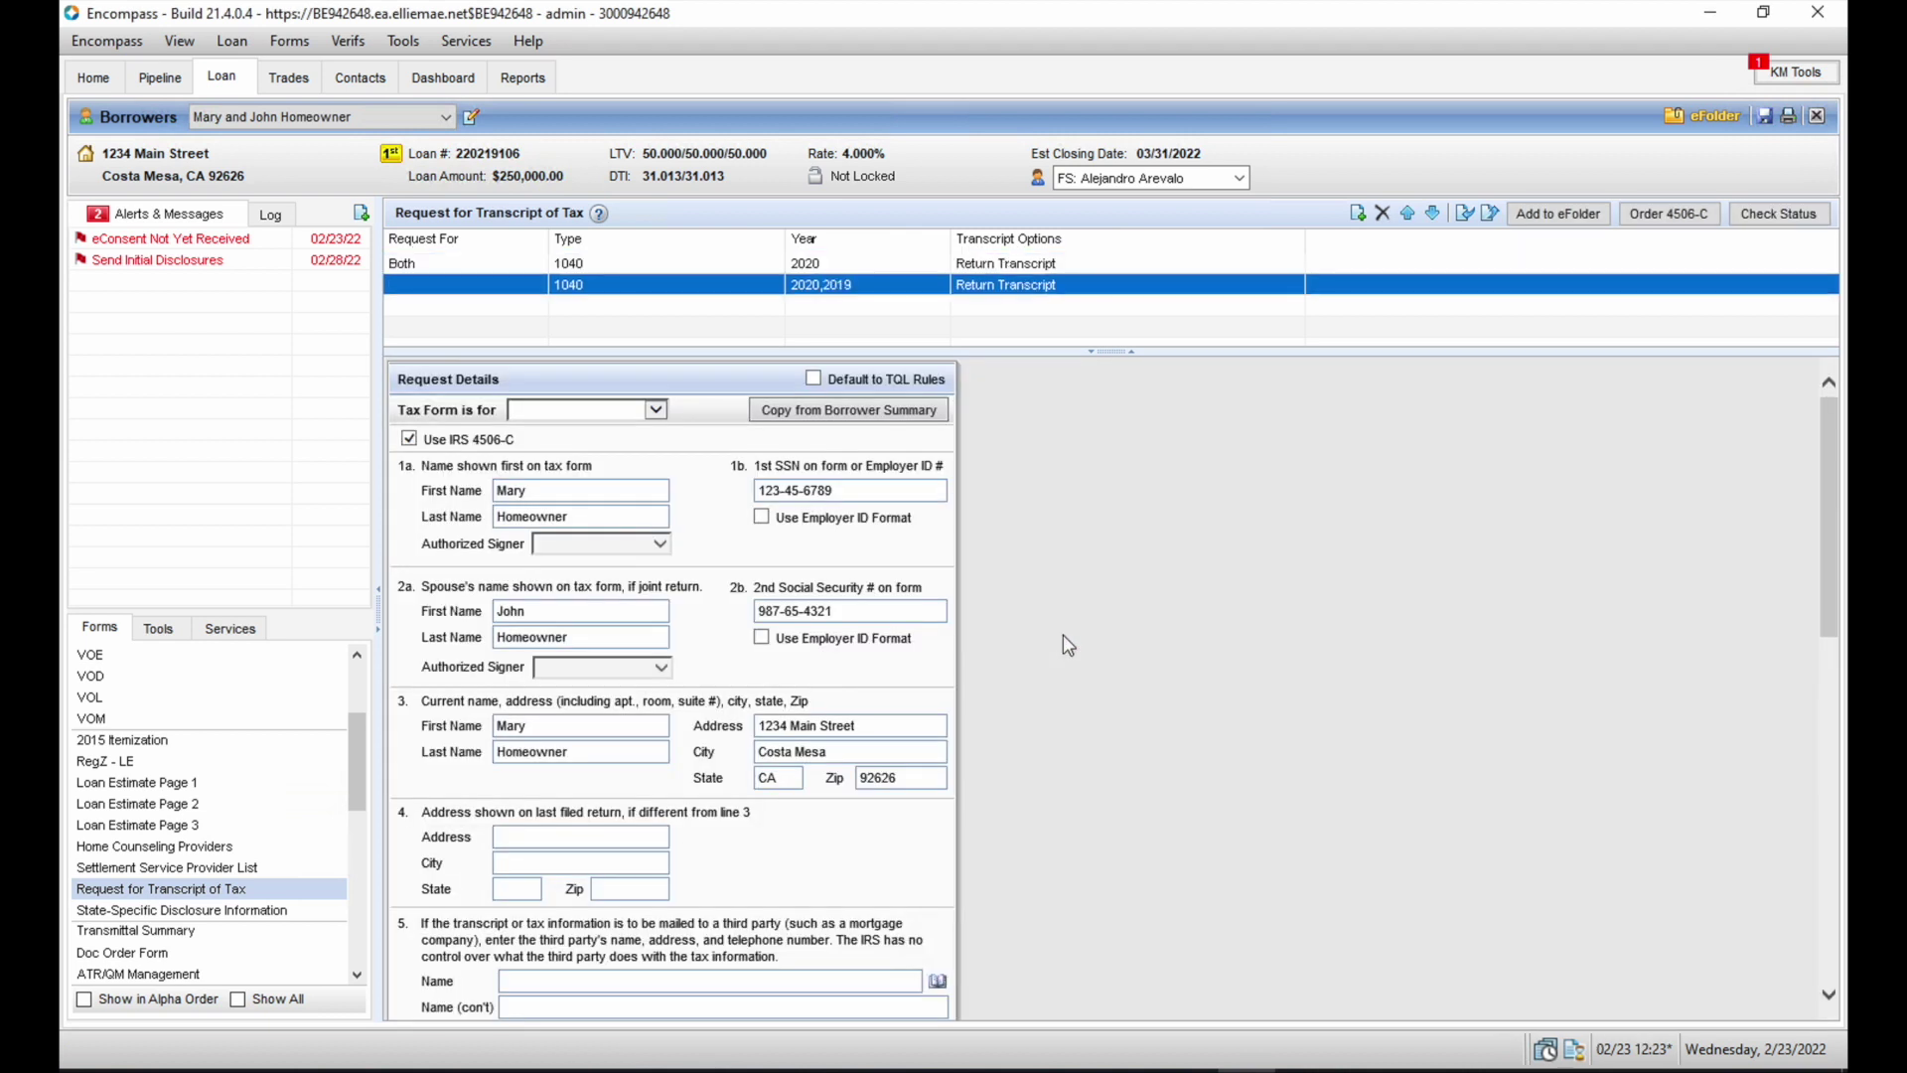
click(656, 409)
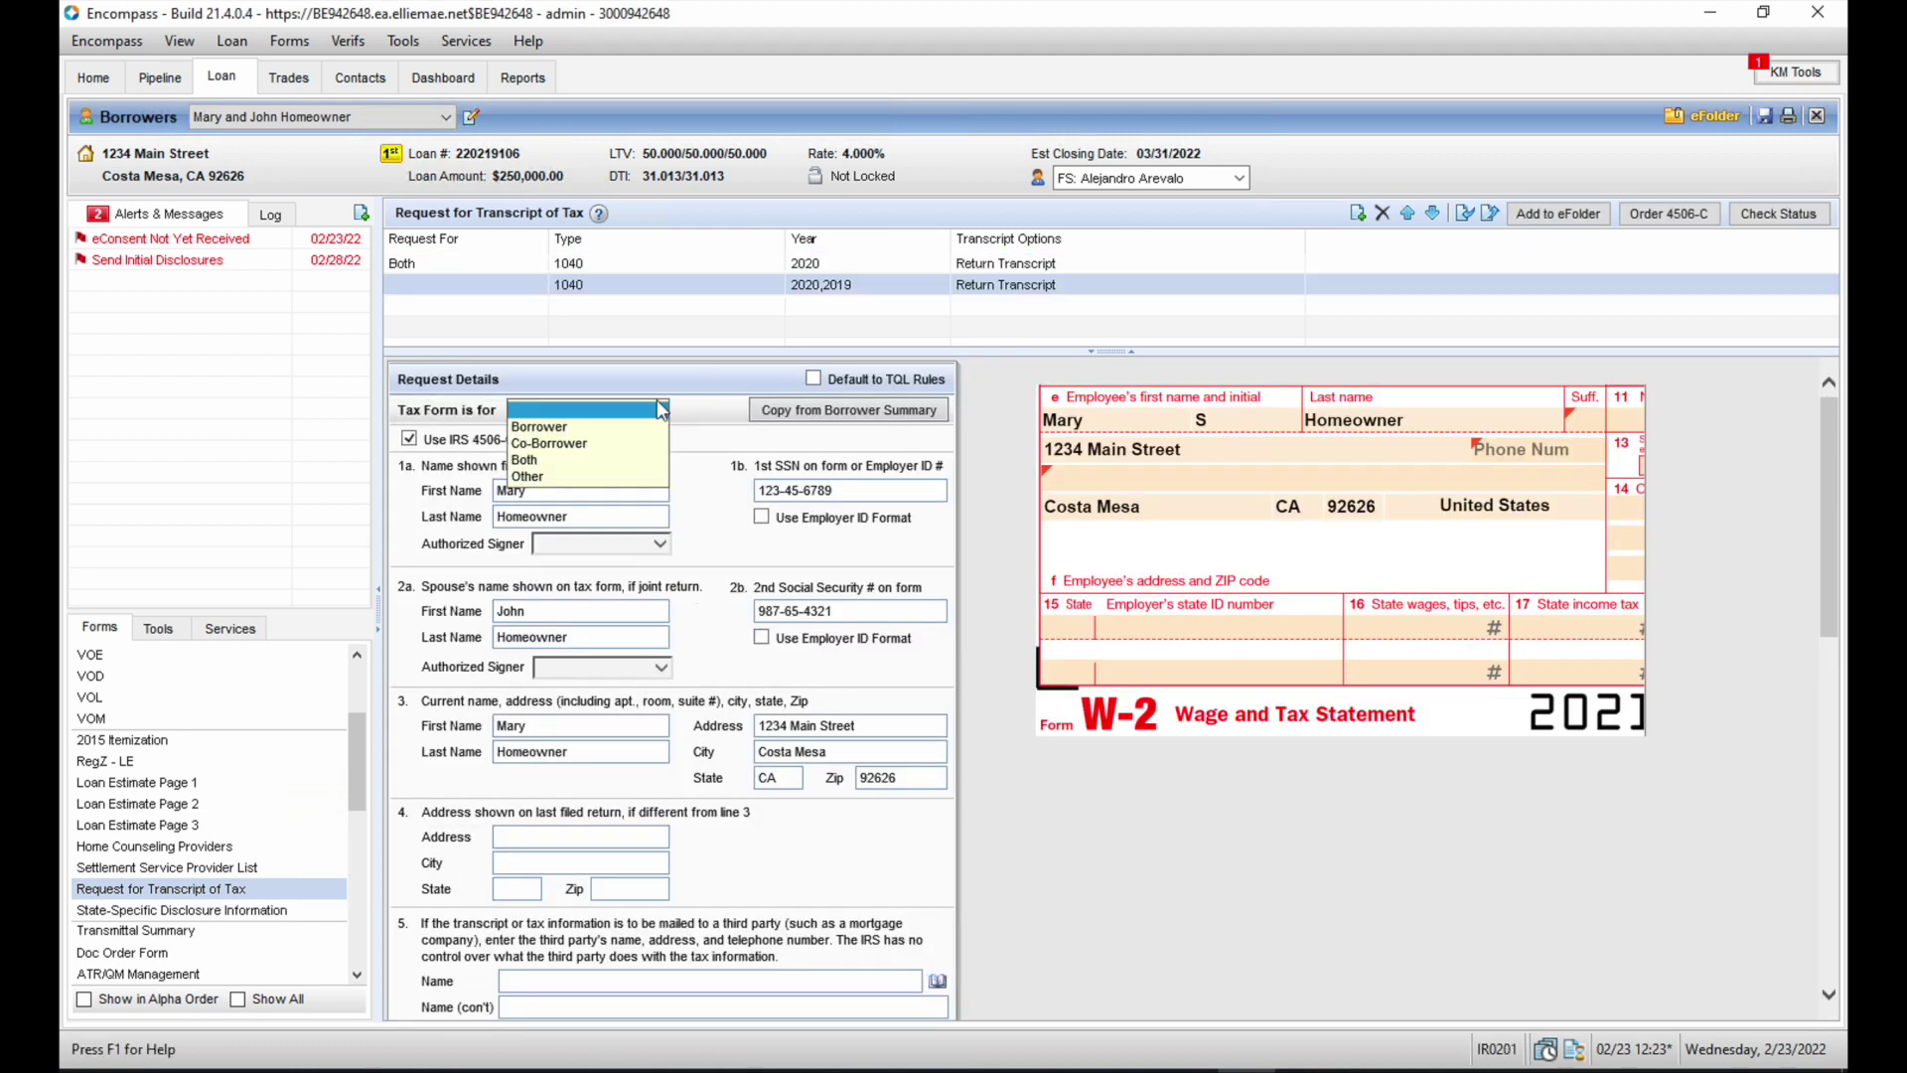
click(617, 426)
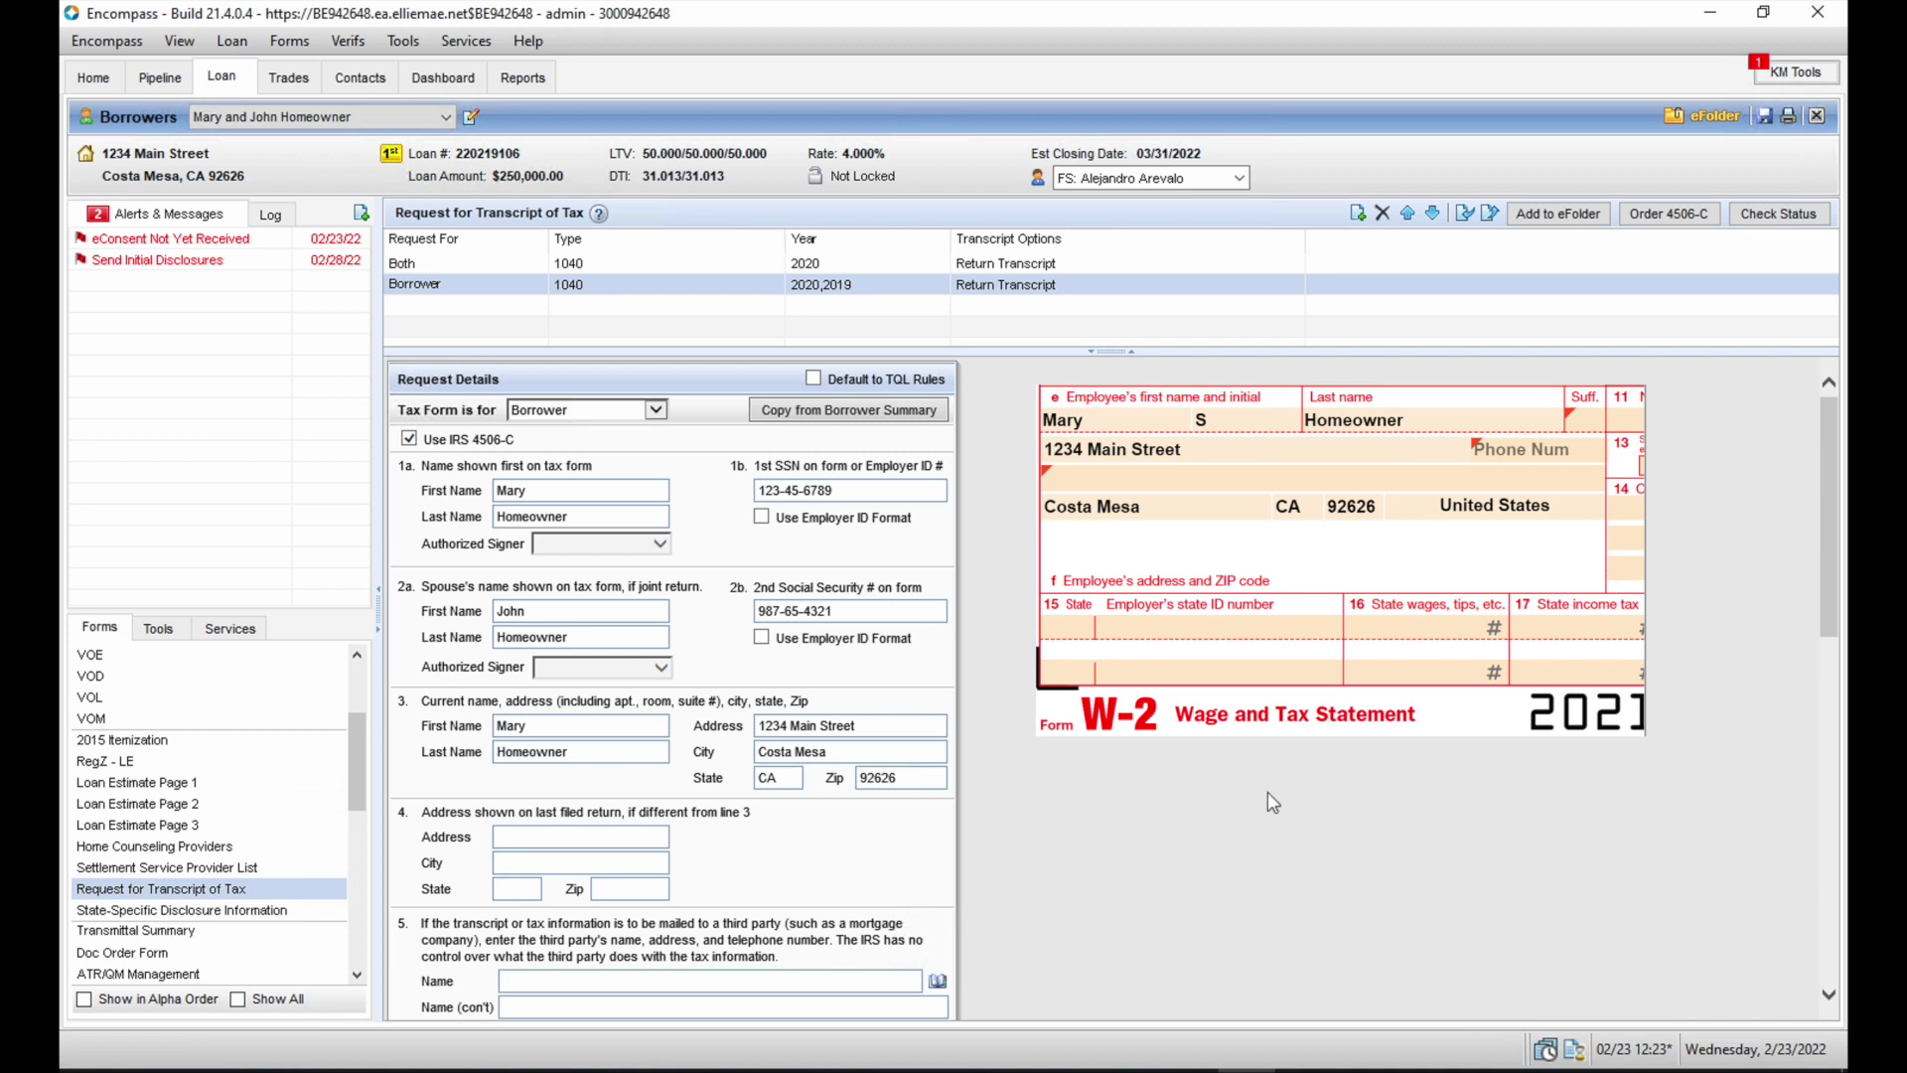
- Delete the spouse's first name, last name and social security number
double_click(537, 611)
key(Delete)
key(Tab)
key(Delete)
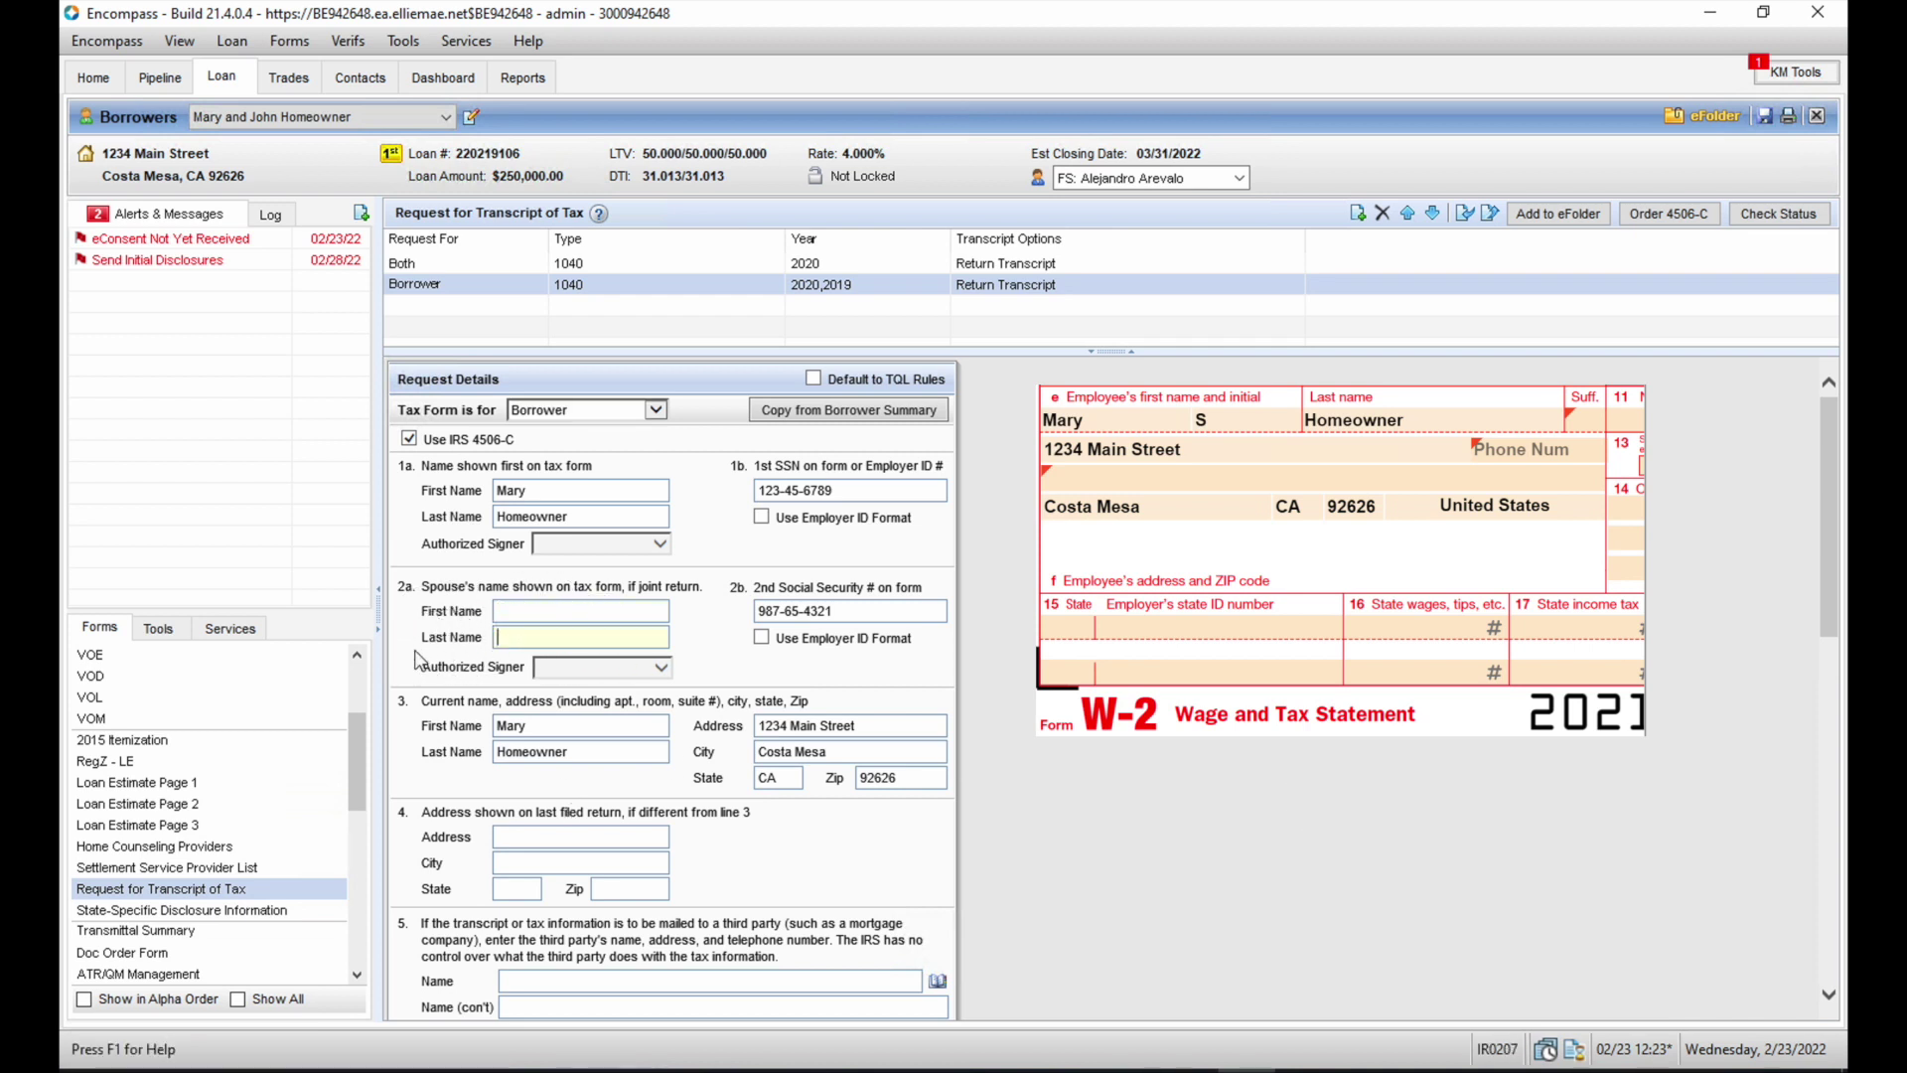
drag(871, 610, 663, 616)
key(Delete)
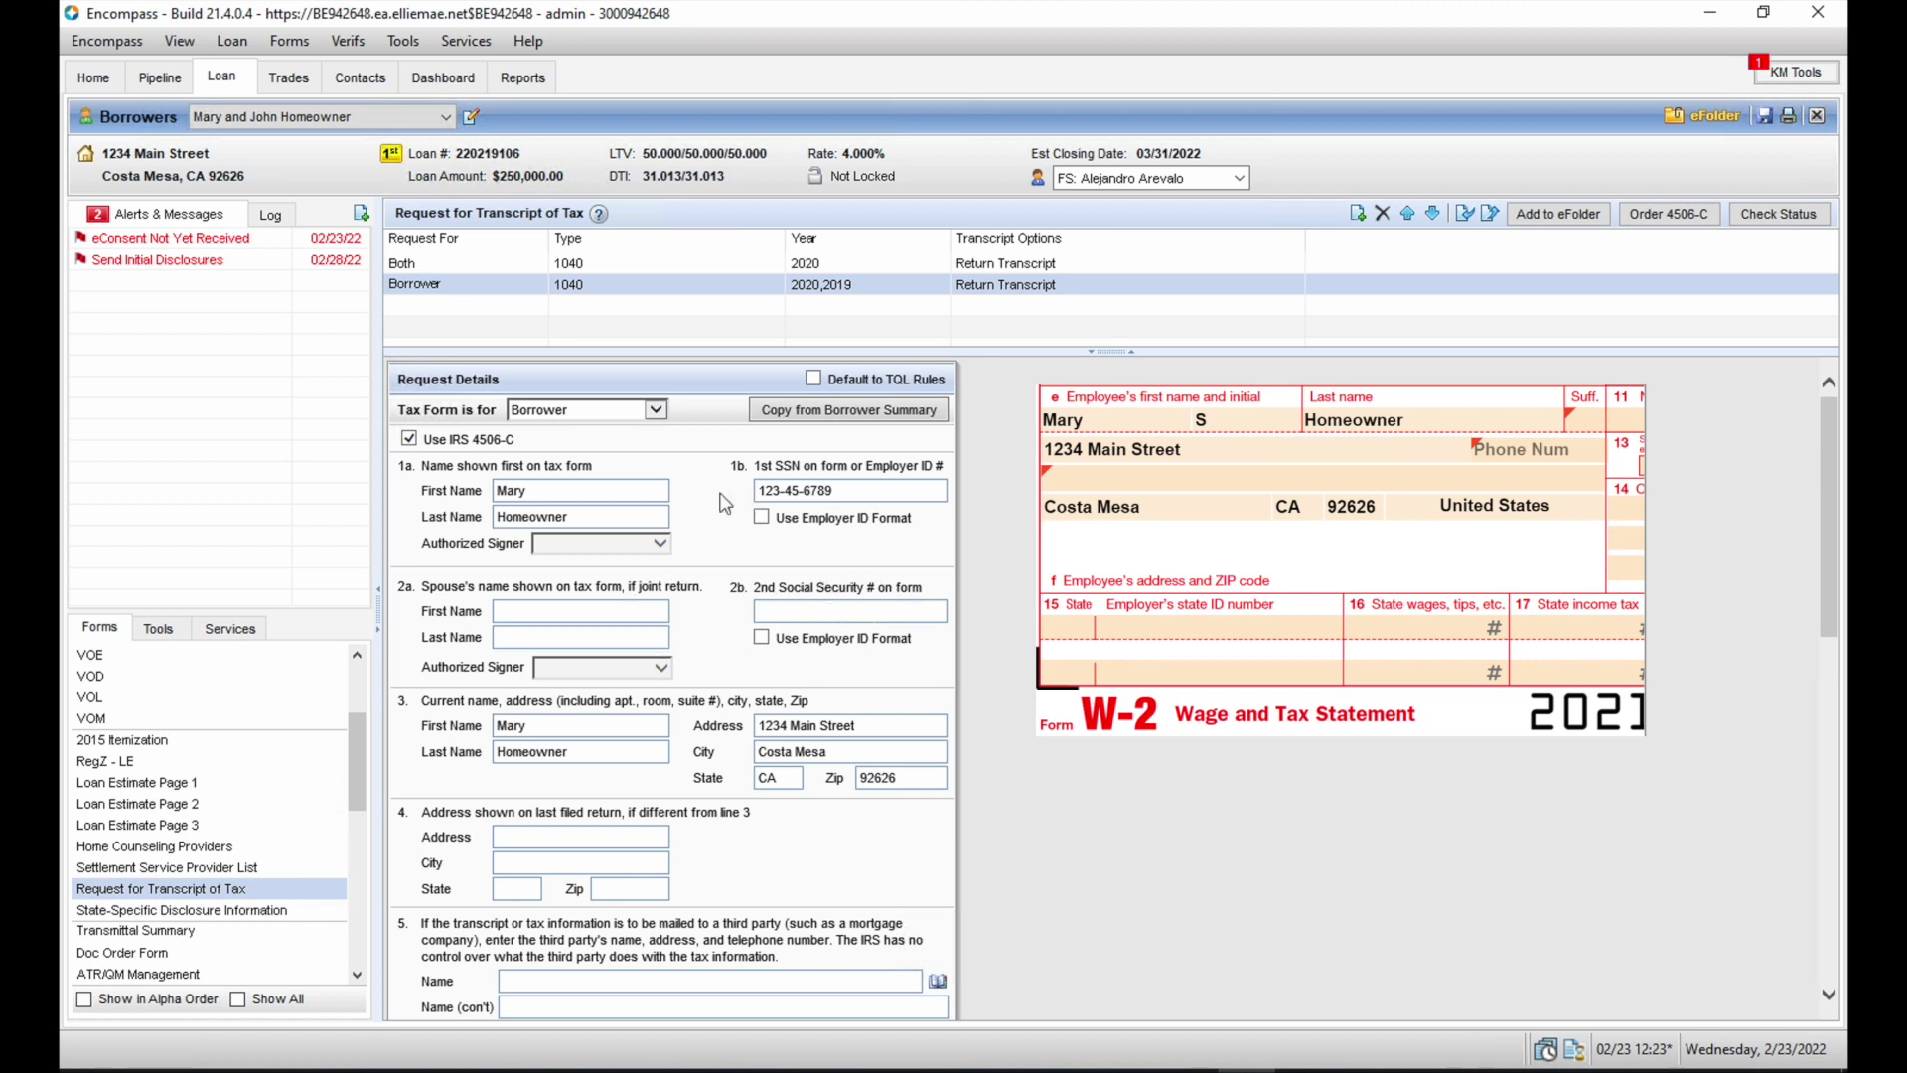
- Add the borrower's middle initial to the first name, leaving the SSN unchanged
click(632, 487)
click(559, 723)
text(S)
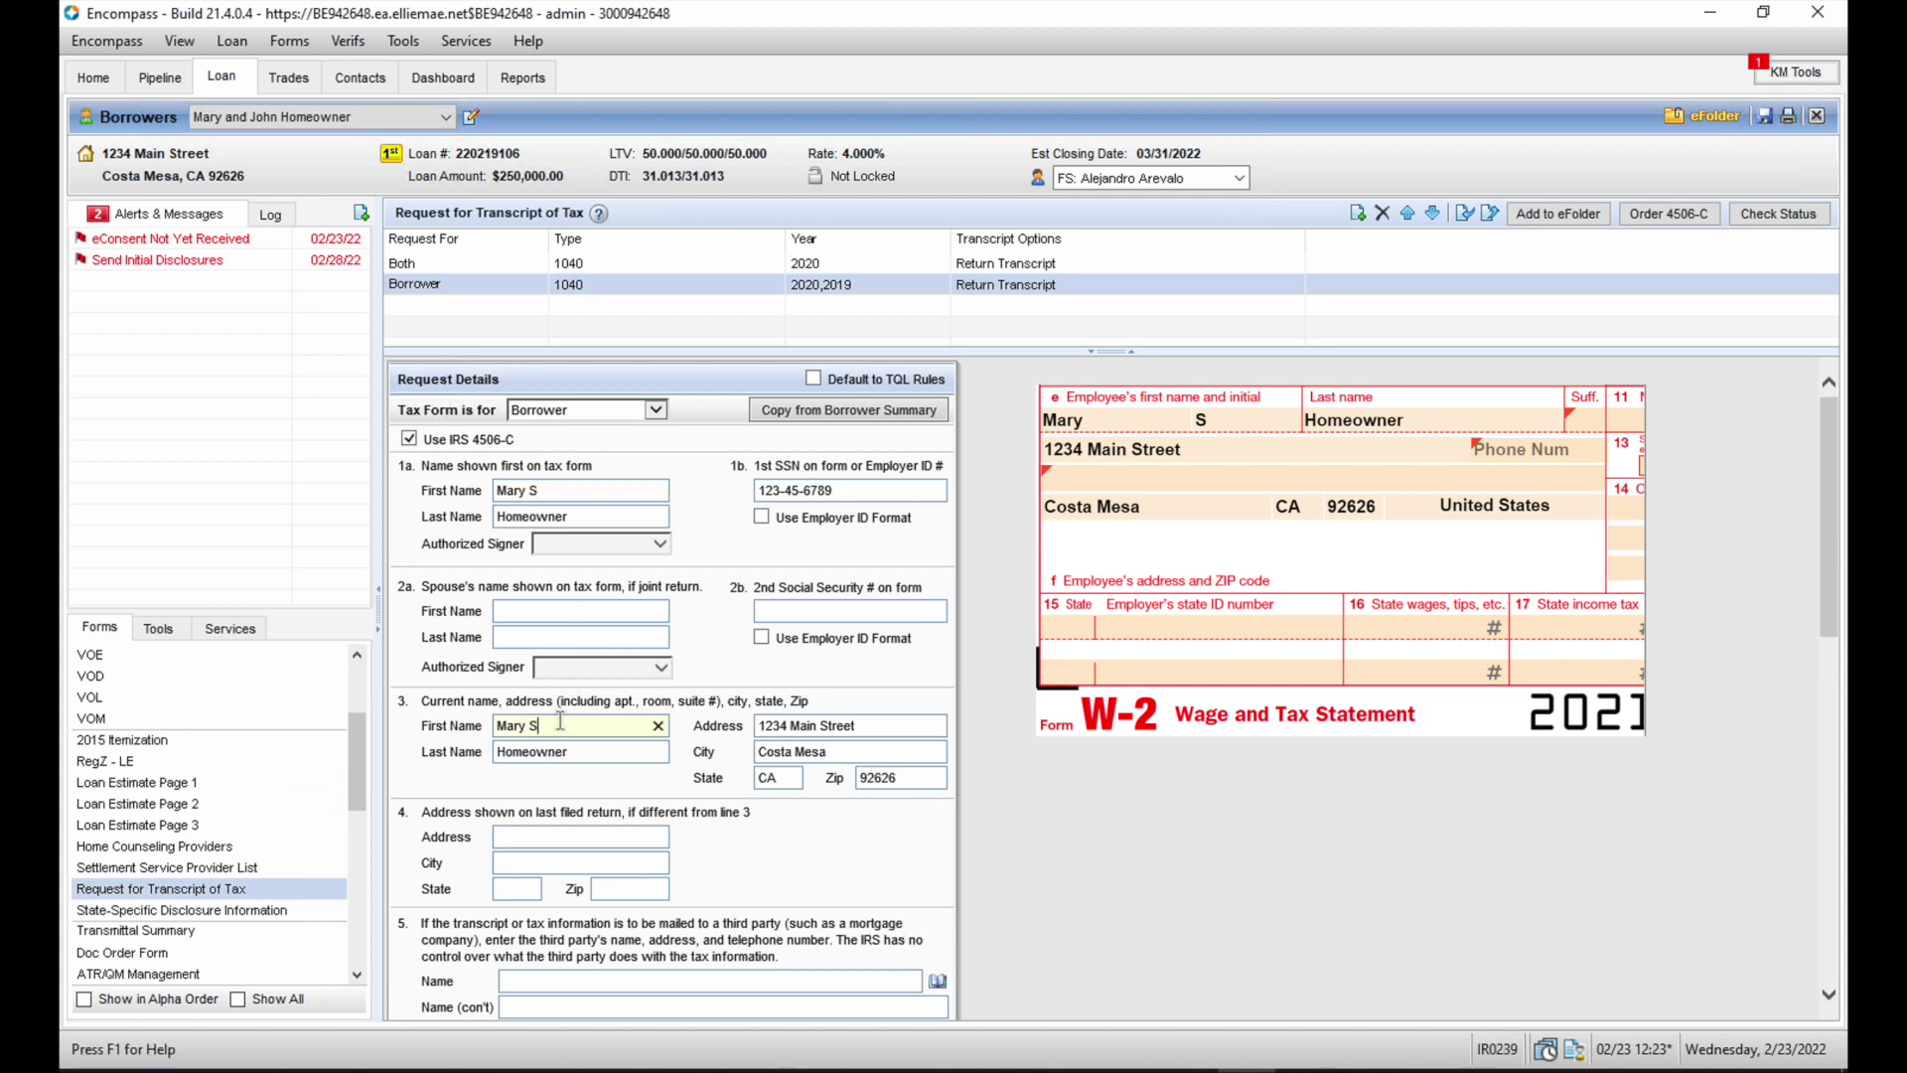
key(Return)
click(919, 490)
key(Return)
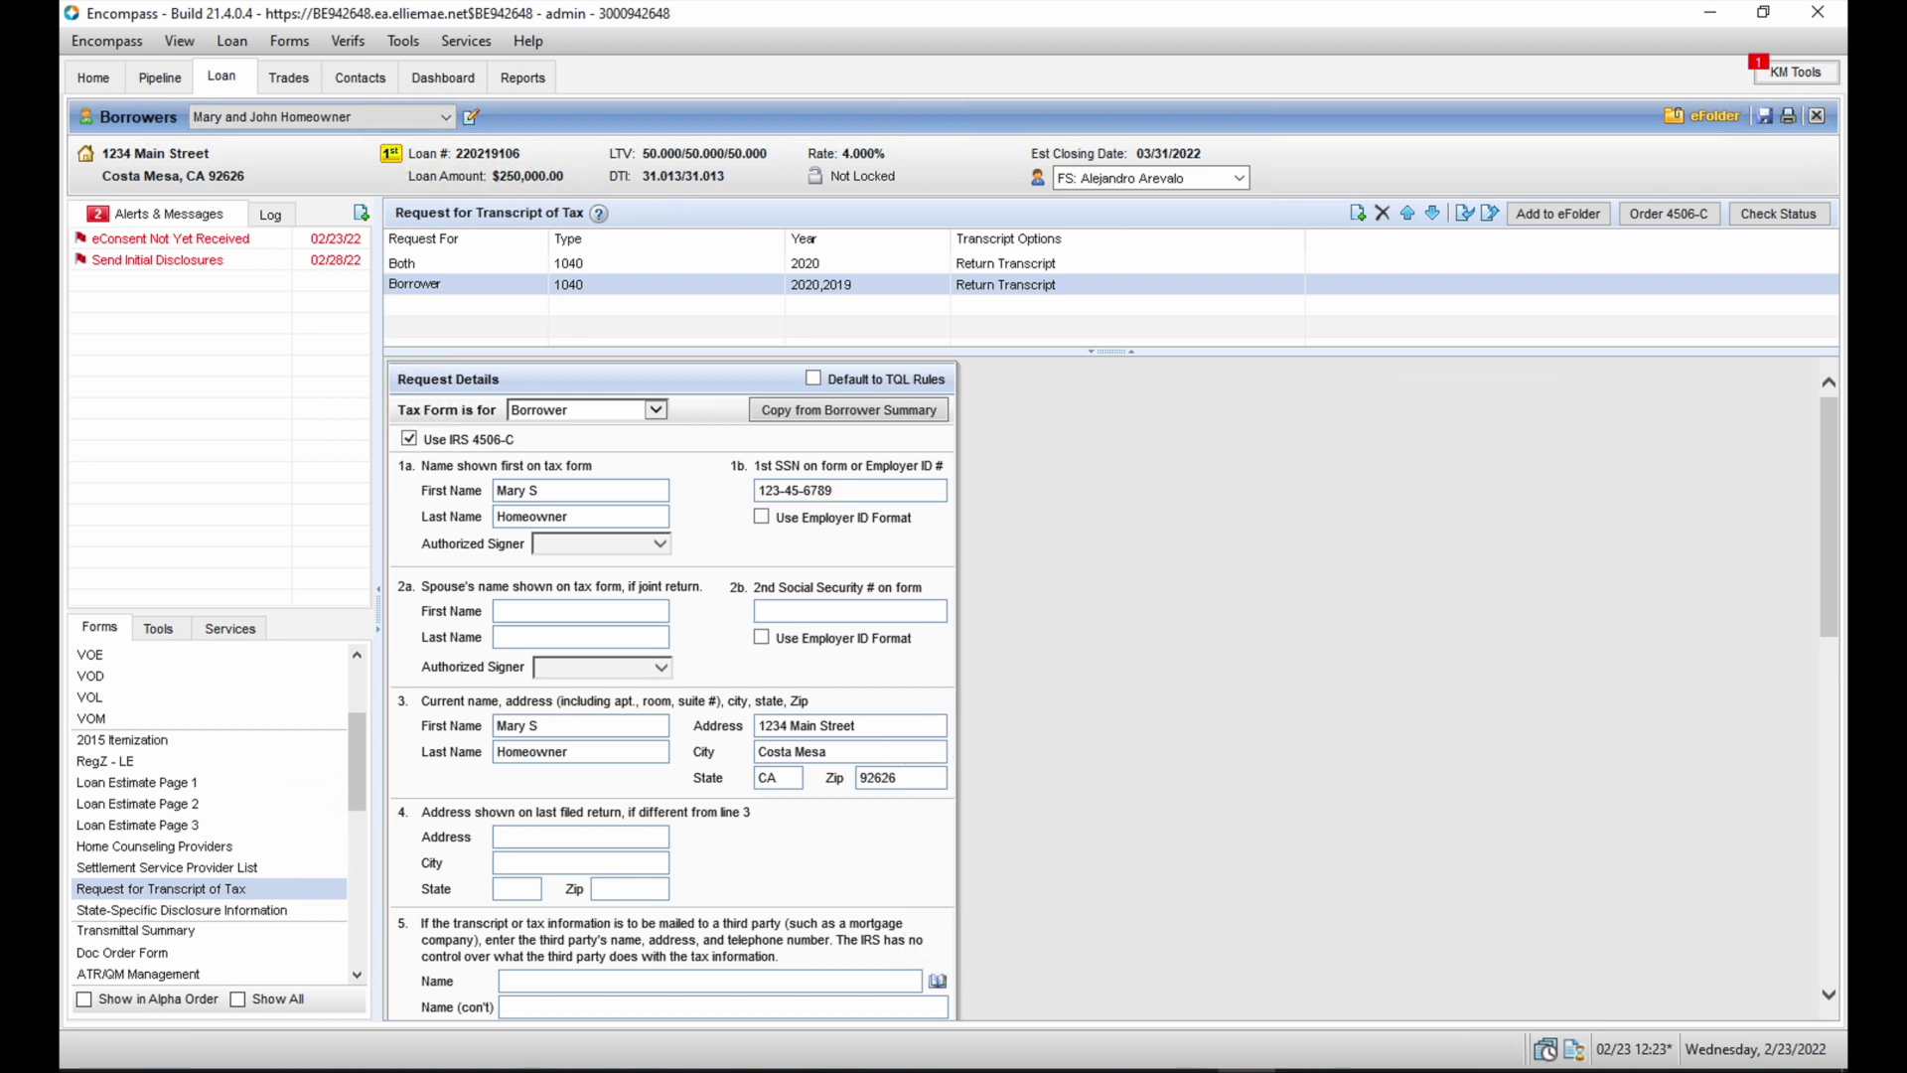
drag(1830, 542, 1824, 778)
- Clear the 1040 form number, uncheck 6a and check the line 7 W-2 transcript
double_click(805, 552)
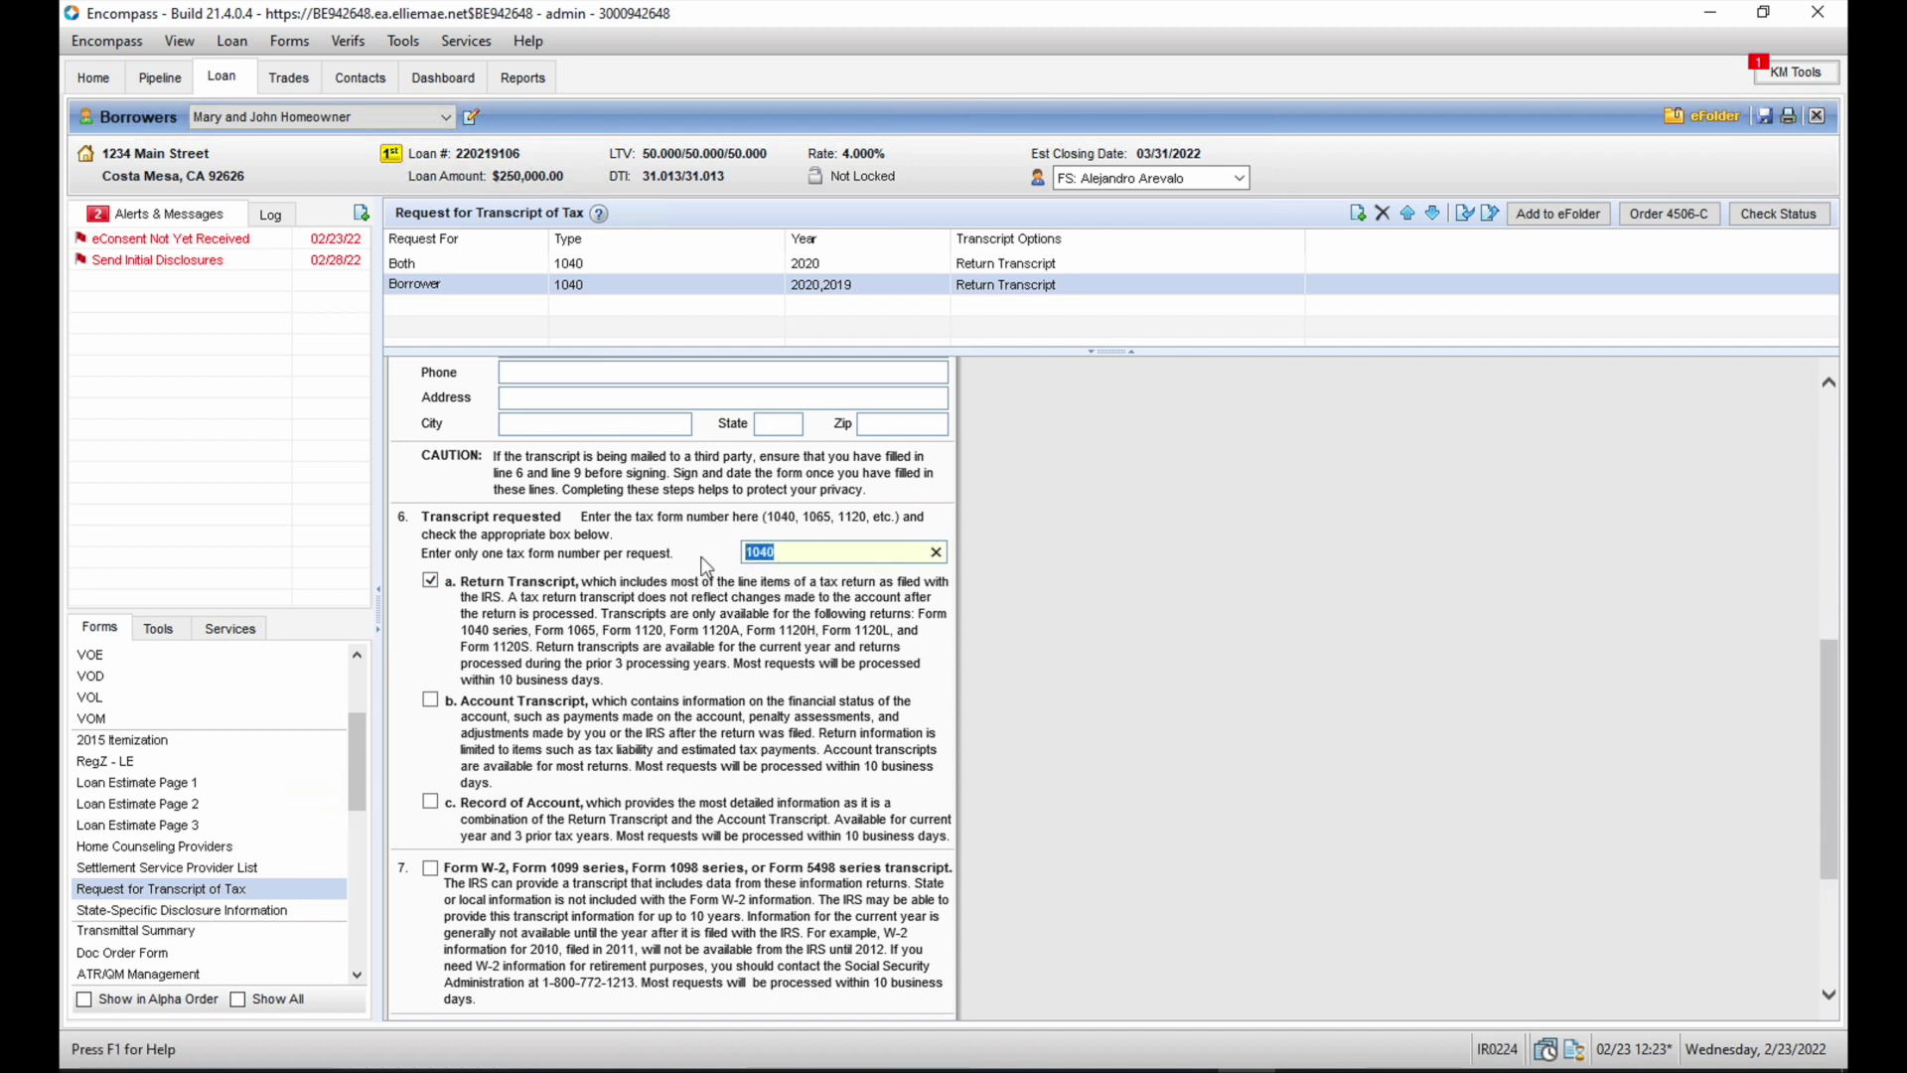
key(BackSpace)
click(431, 581)
click(434, 870)
- Change the first year to 12/31/2021 and clear the 12/31/2019 year
drag(1816, 727, 1817, 847)
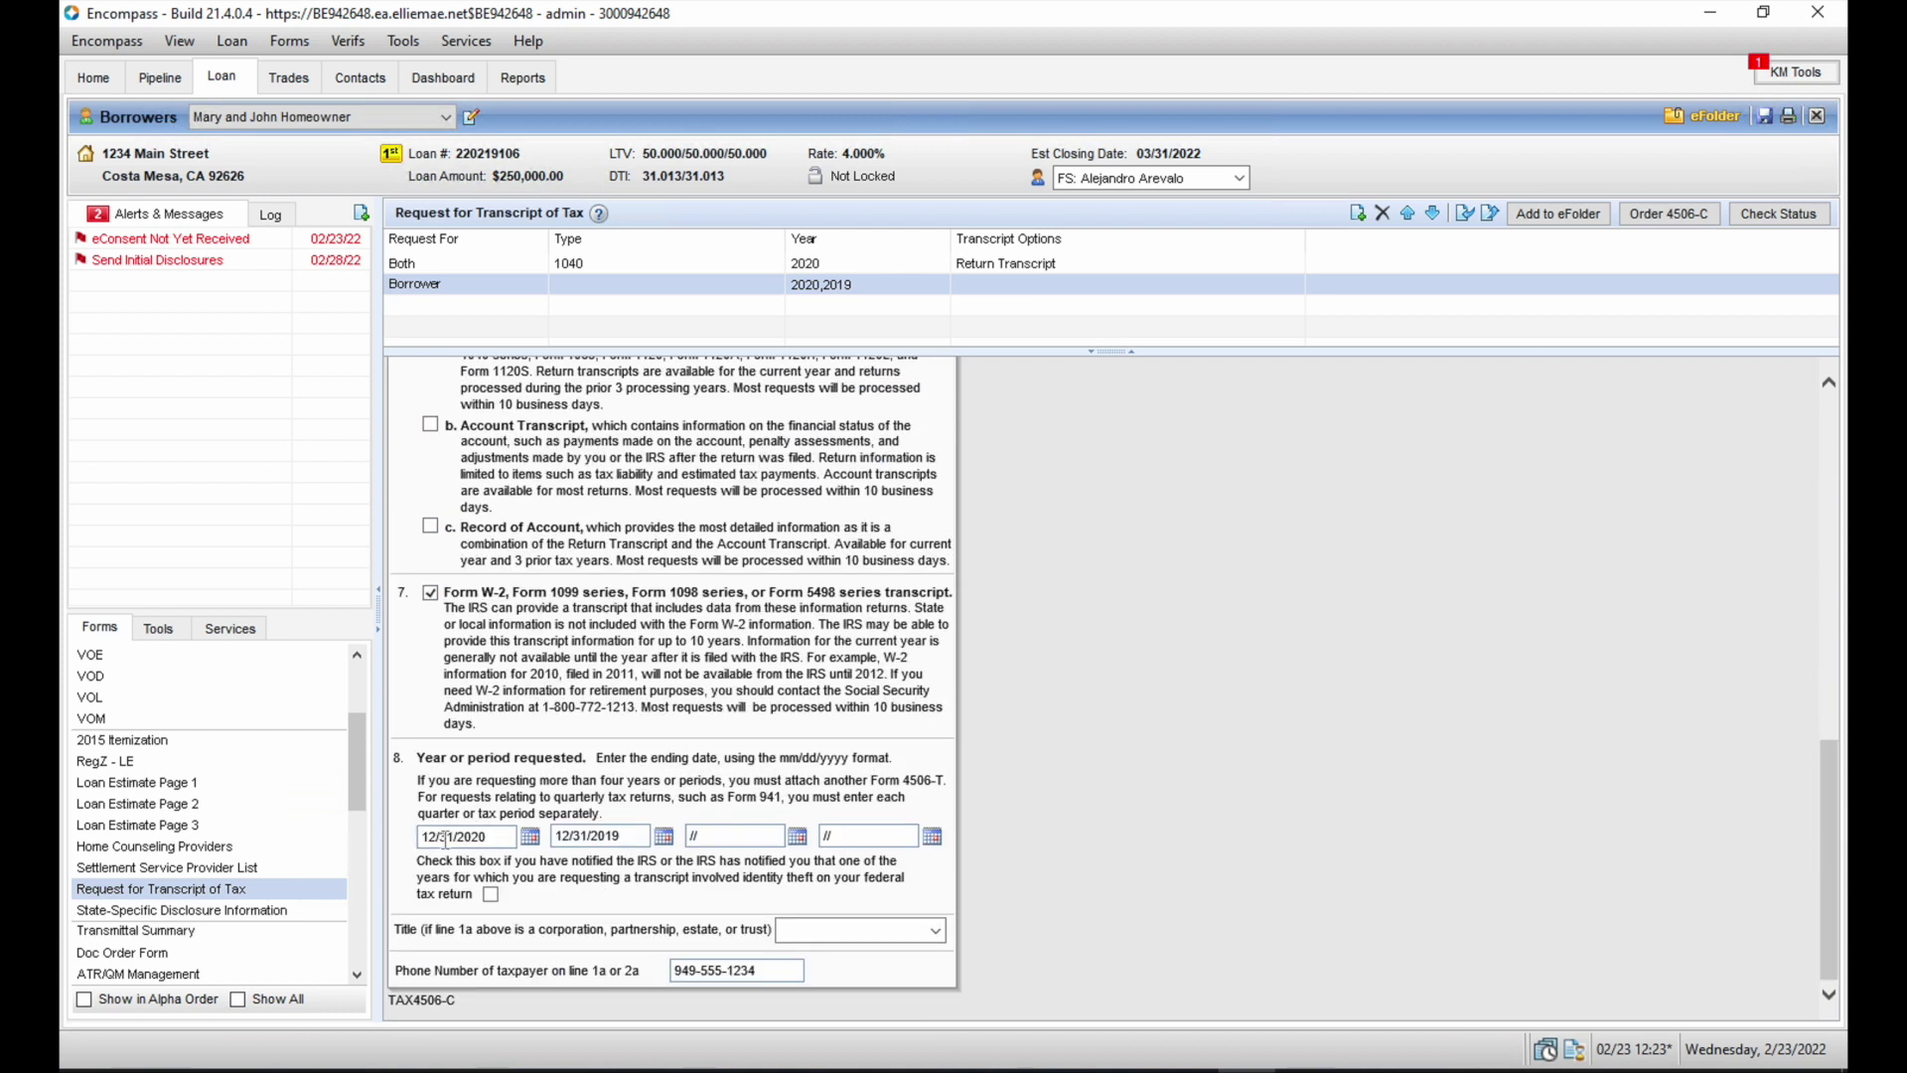
click(493, 838)
drag(493, 838, 300, 888)
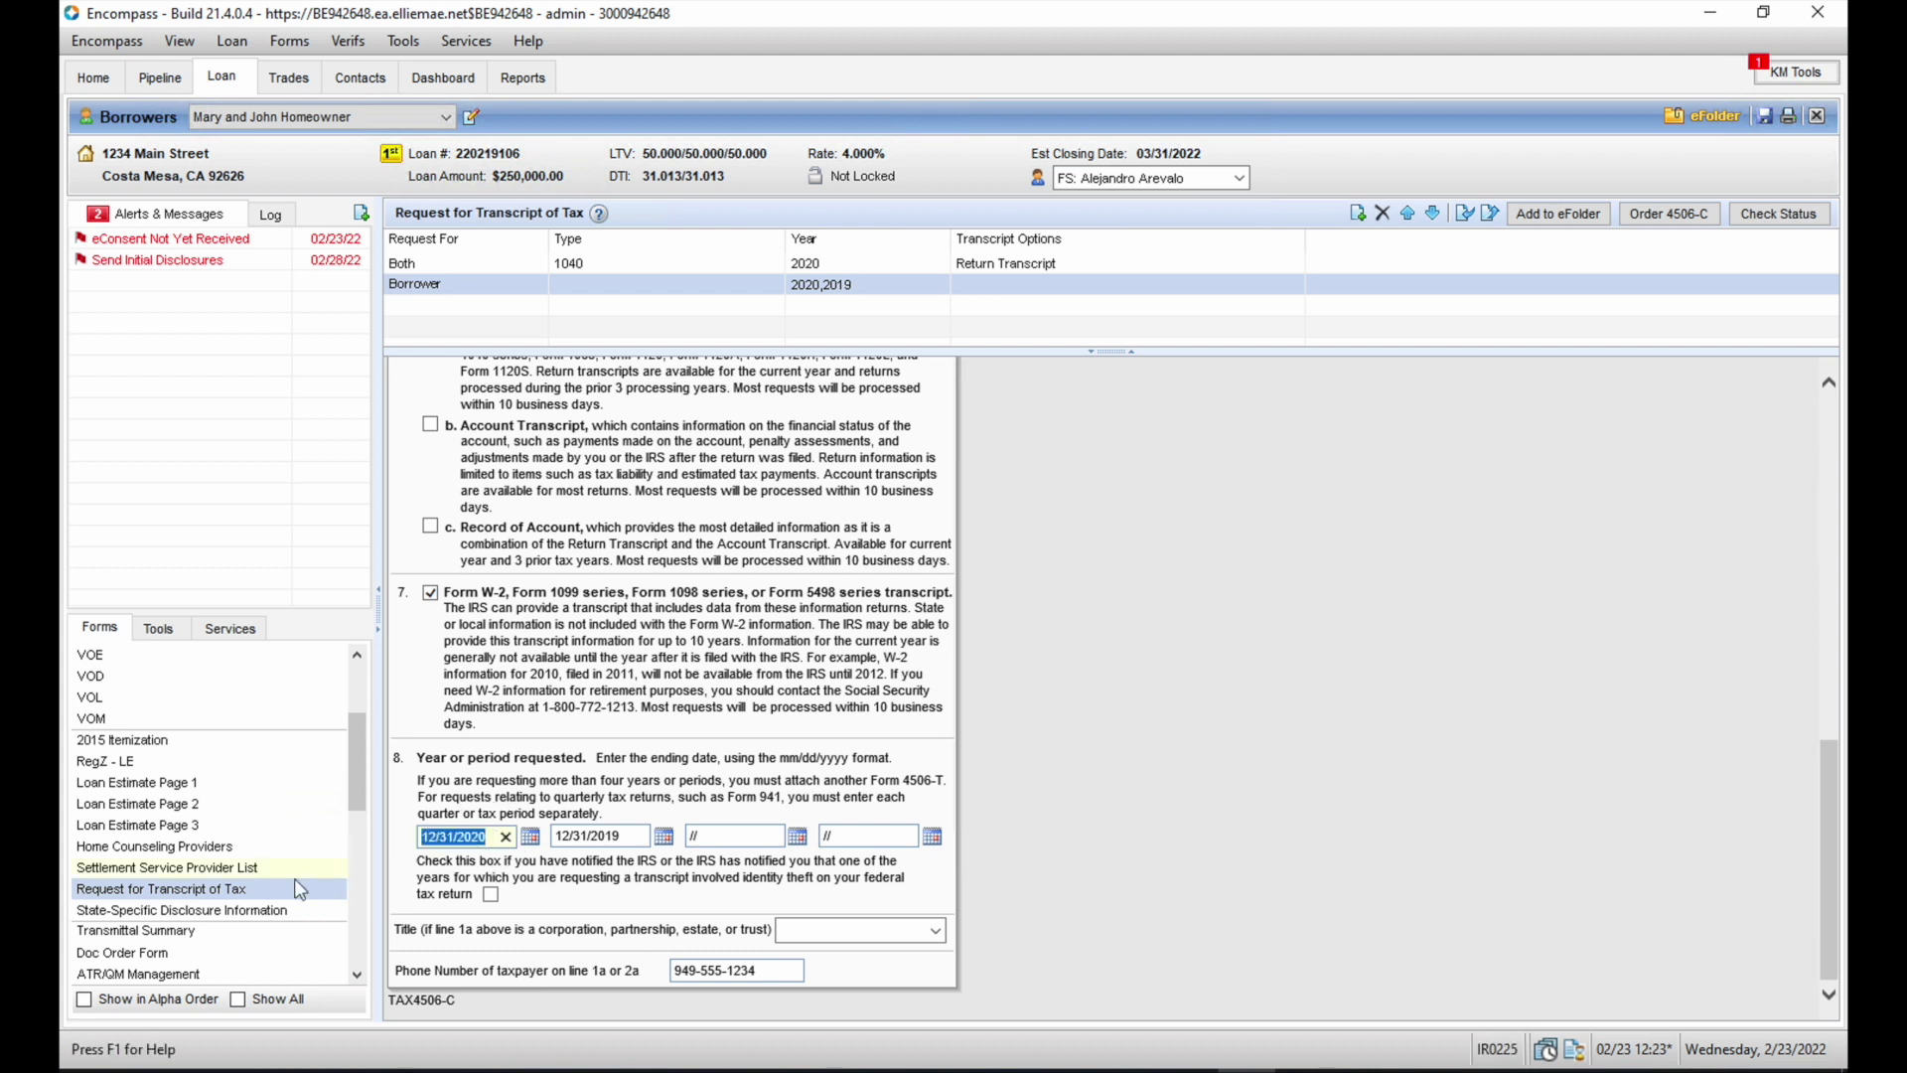
text(12/31/2021)
key(Tab)
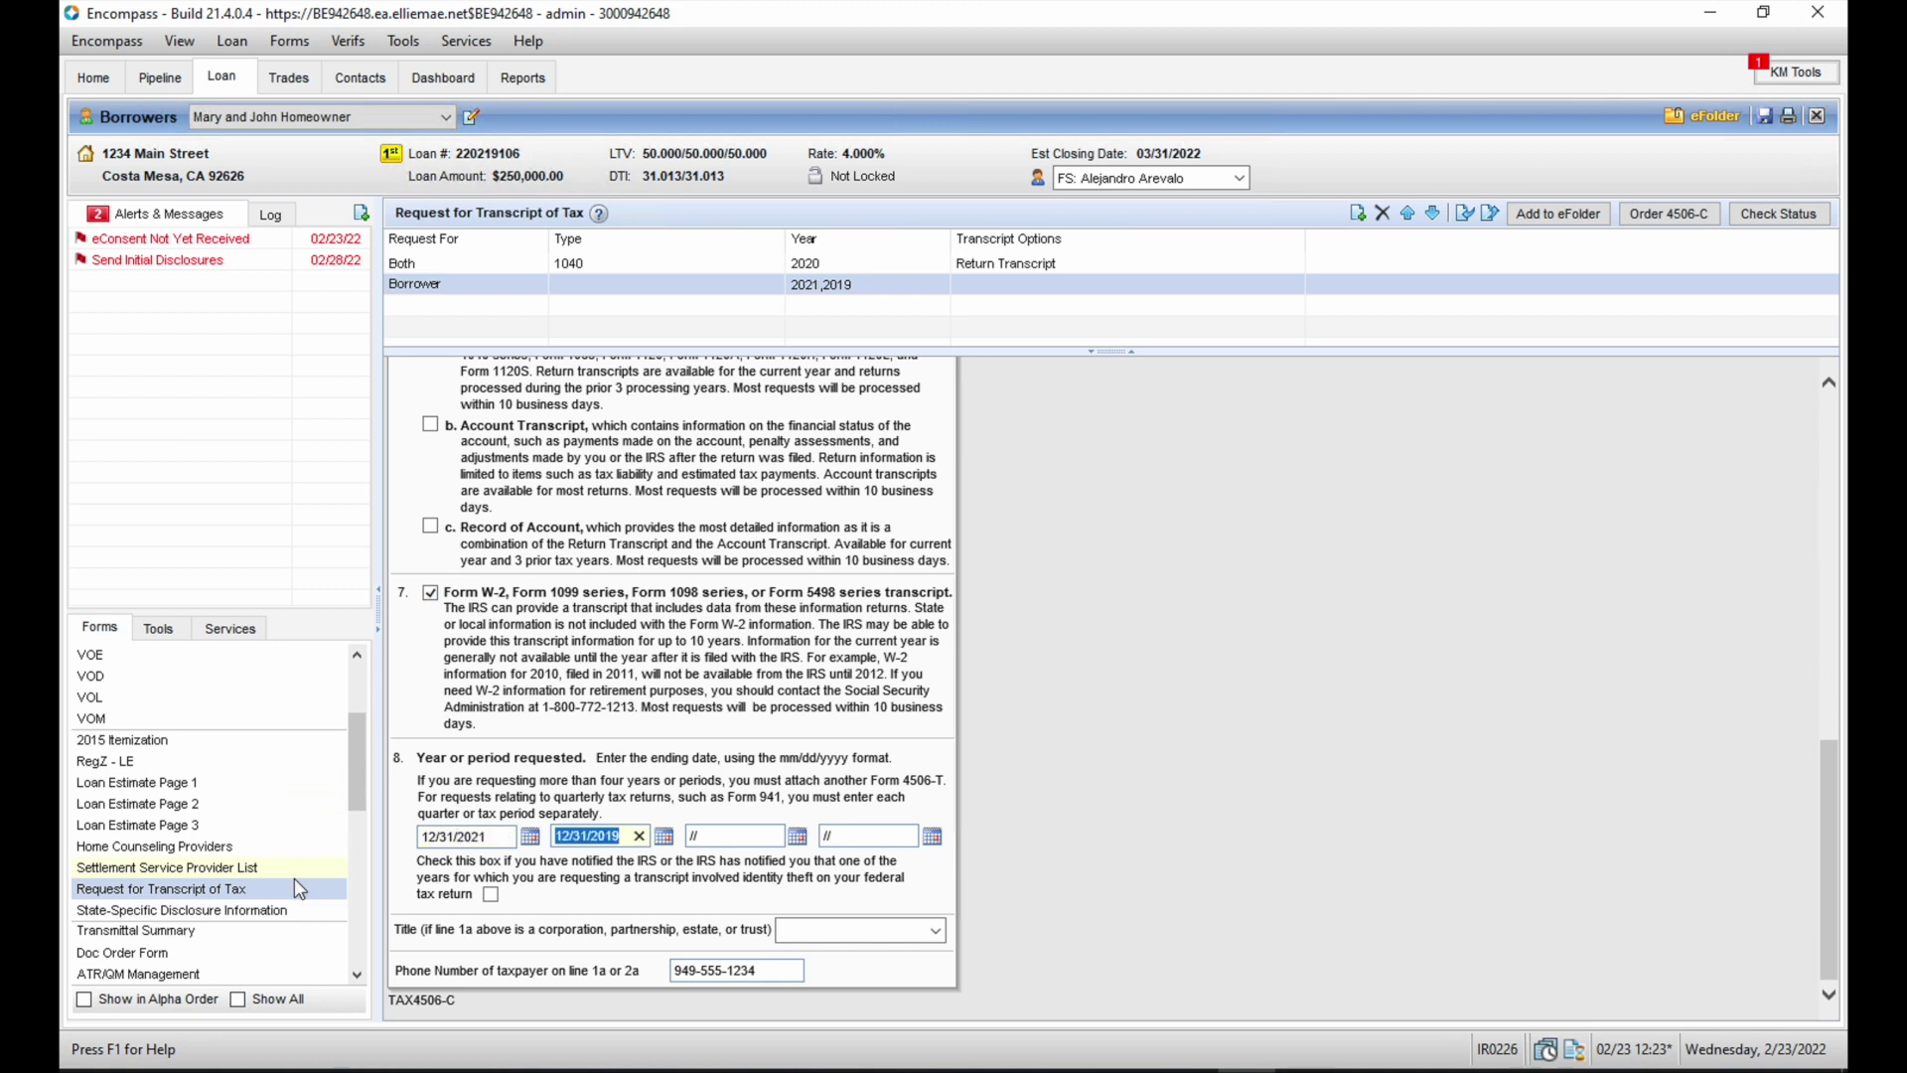
key(Delete)
key(Tab)
click(1220, 737)
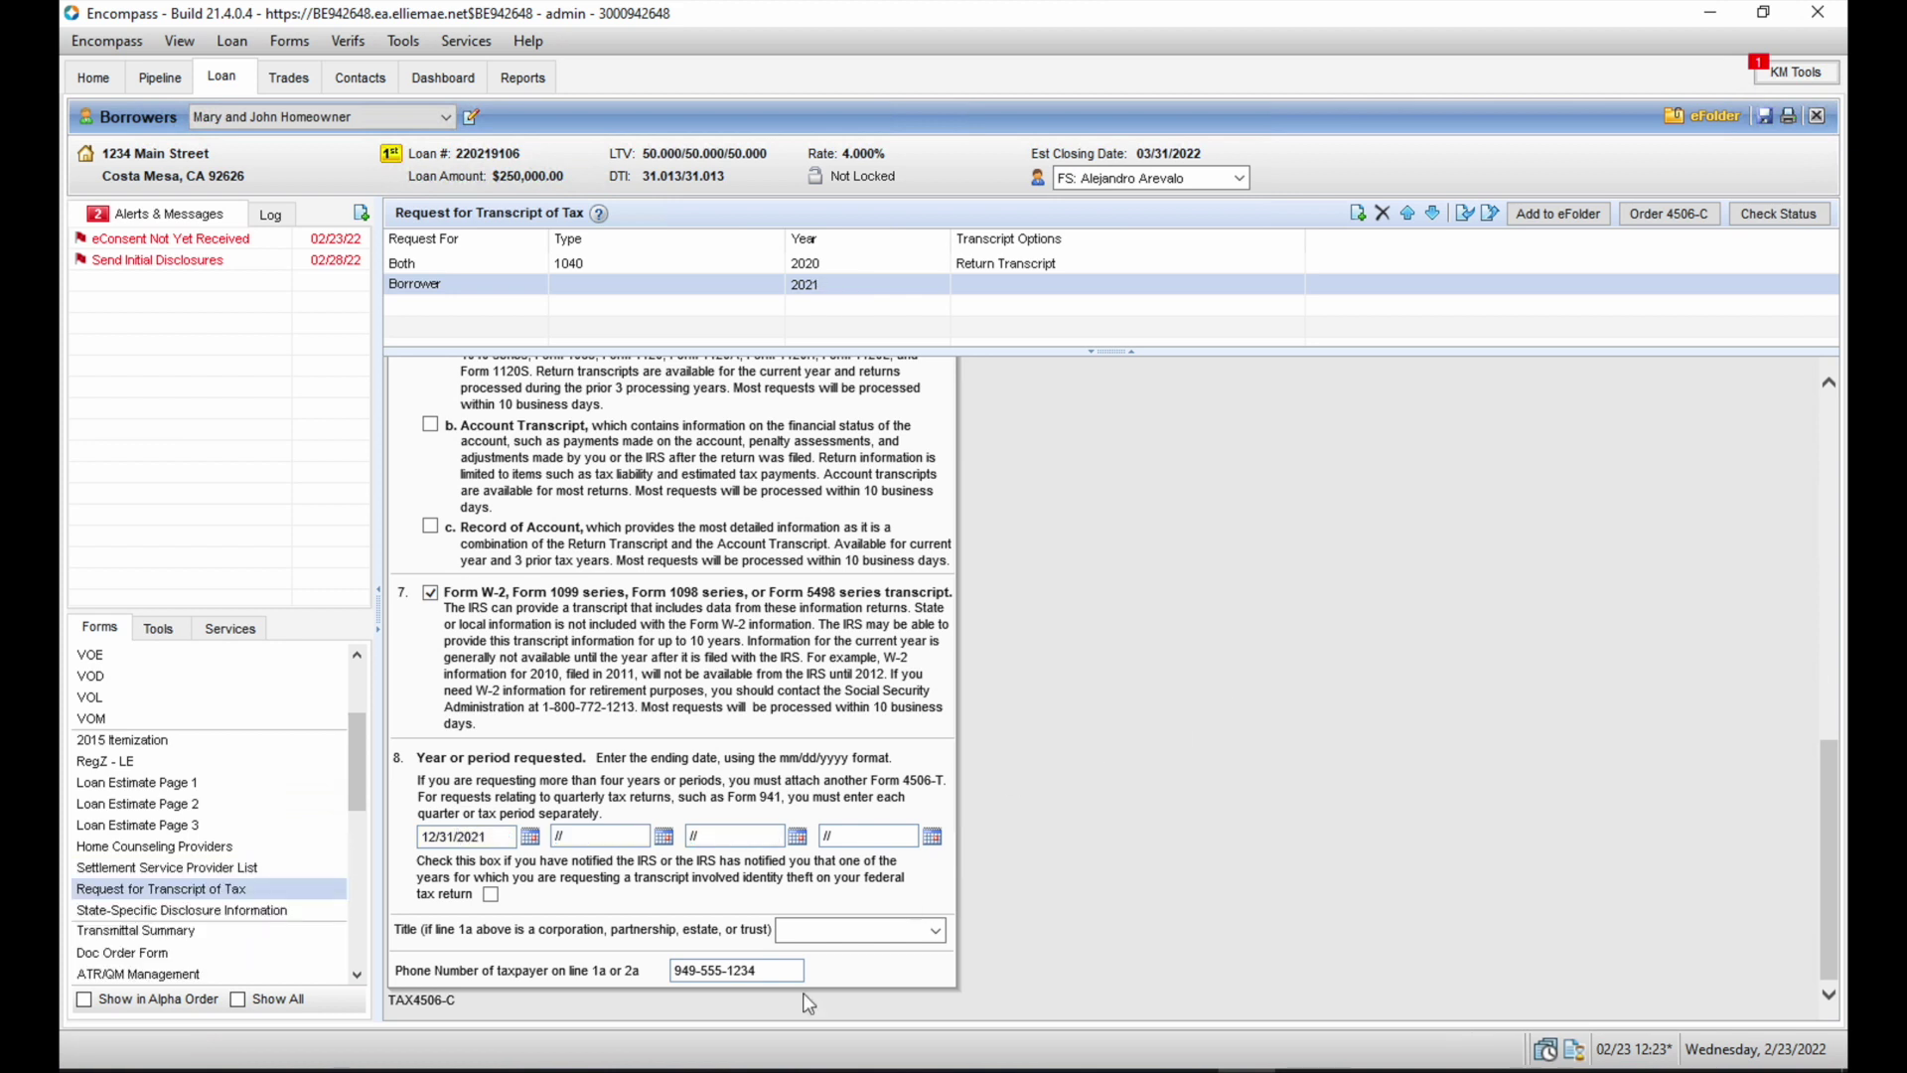
- Save the loan and dismiss the Compliance Alerts
click(1767, 119)
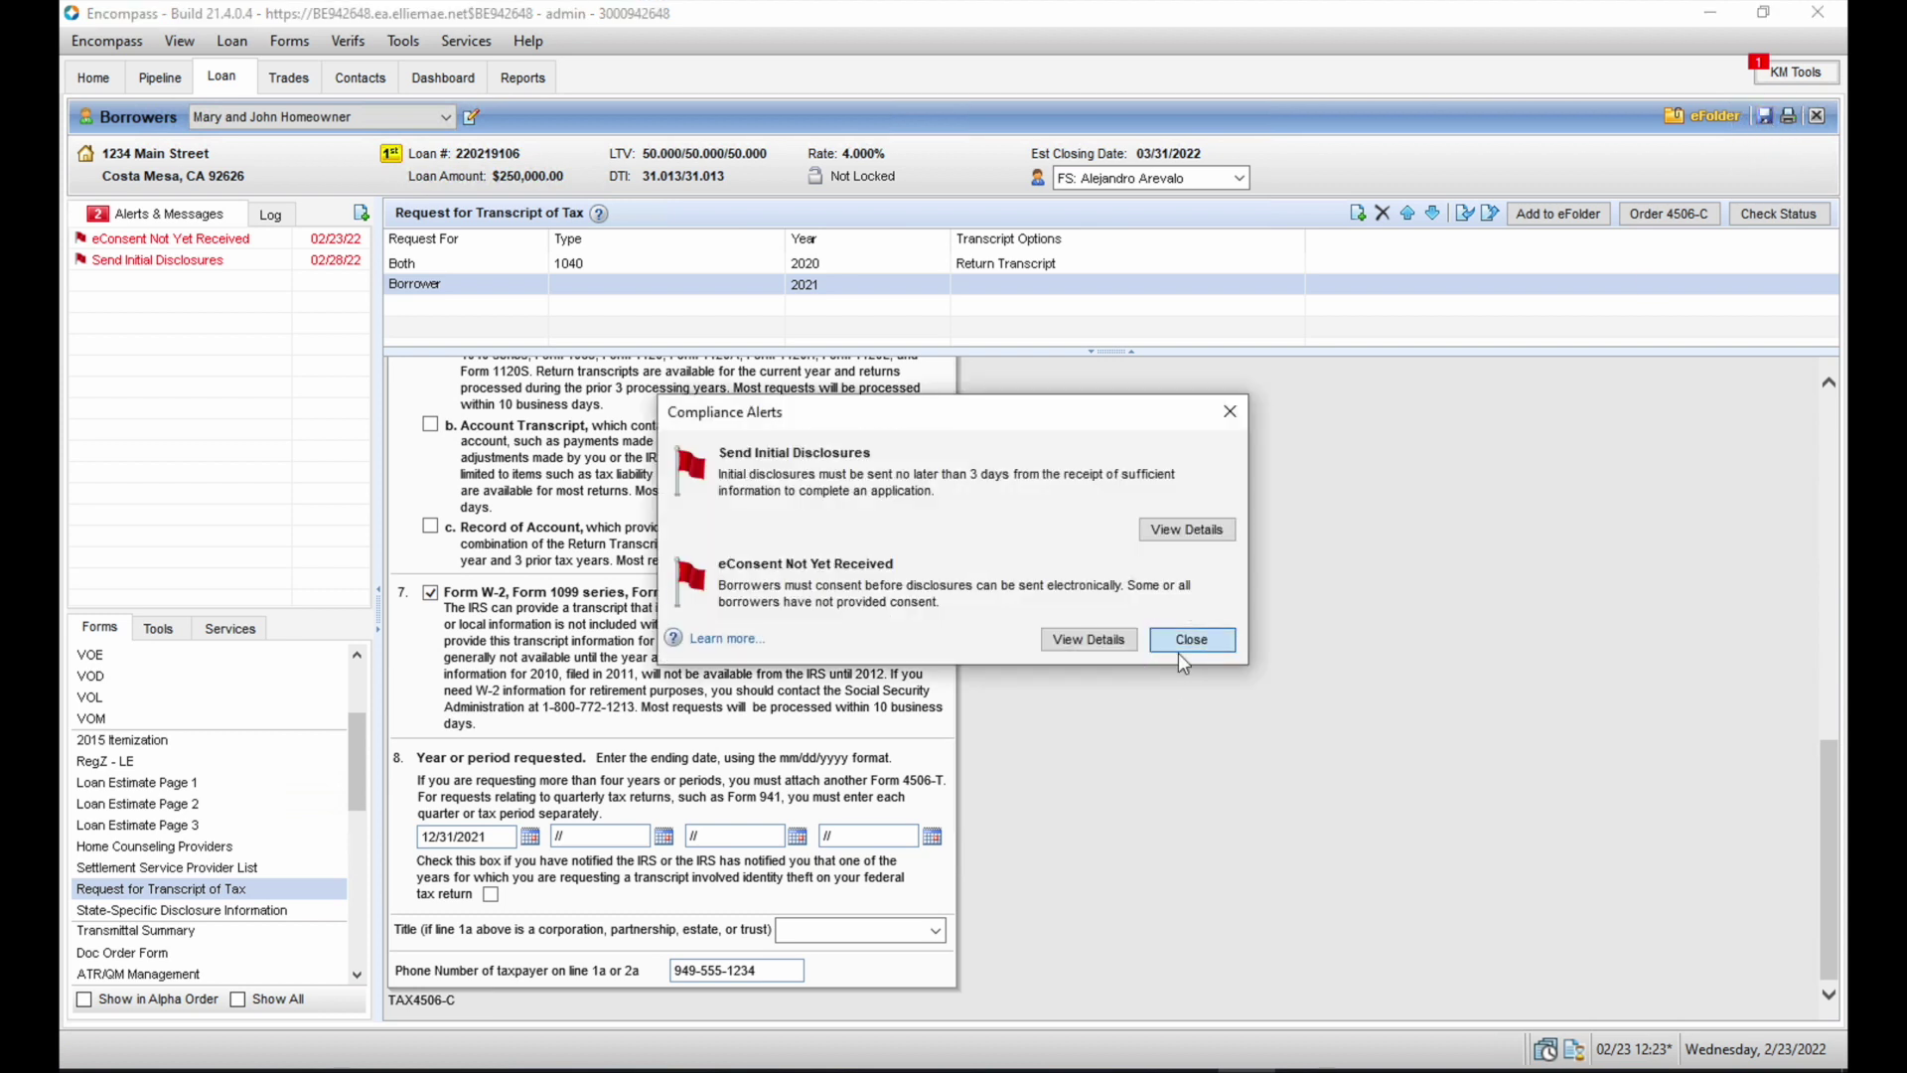
click(1191, 639)
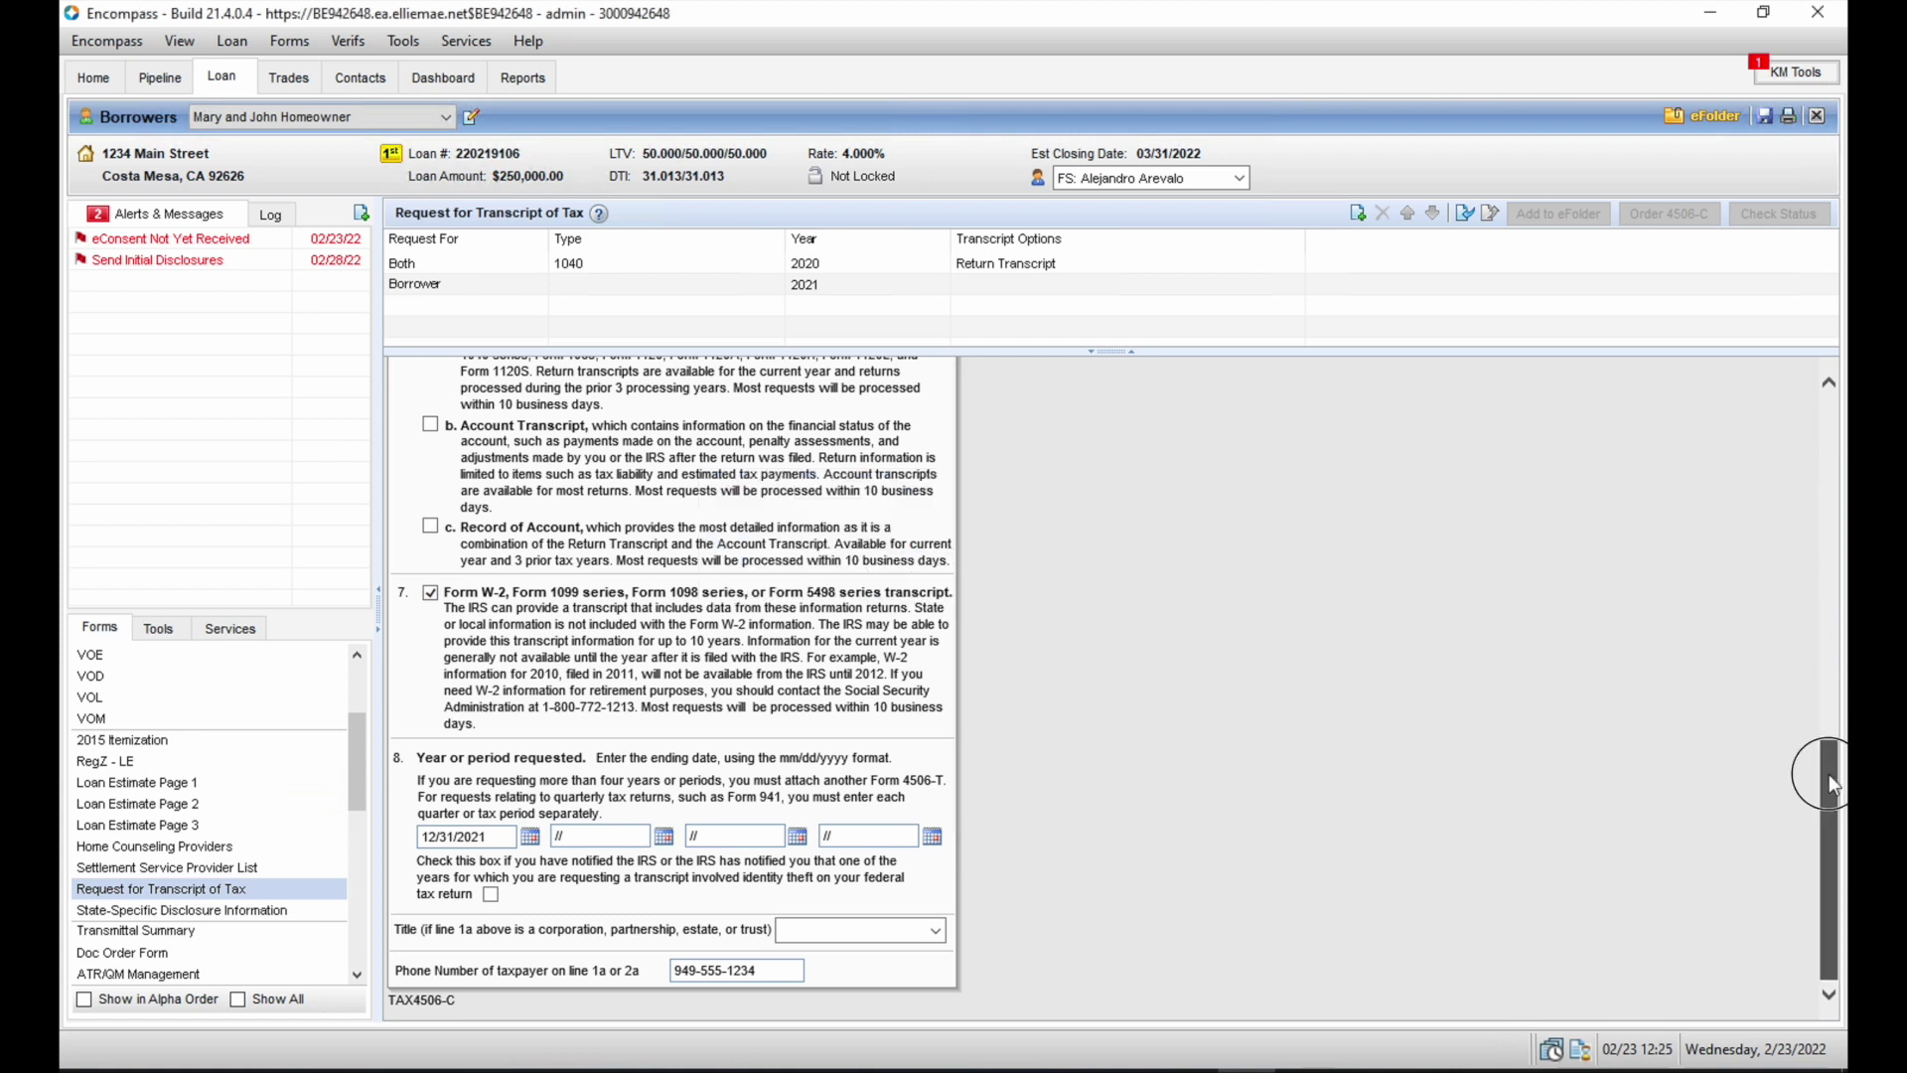
drag(1828, 773, 1827, 430)
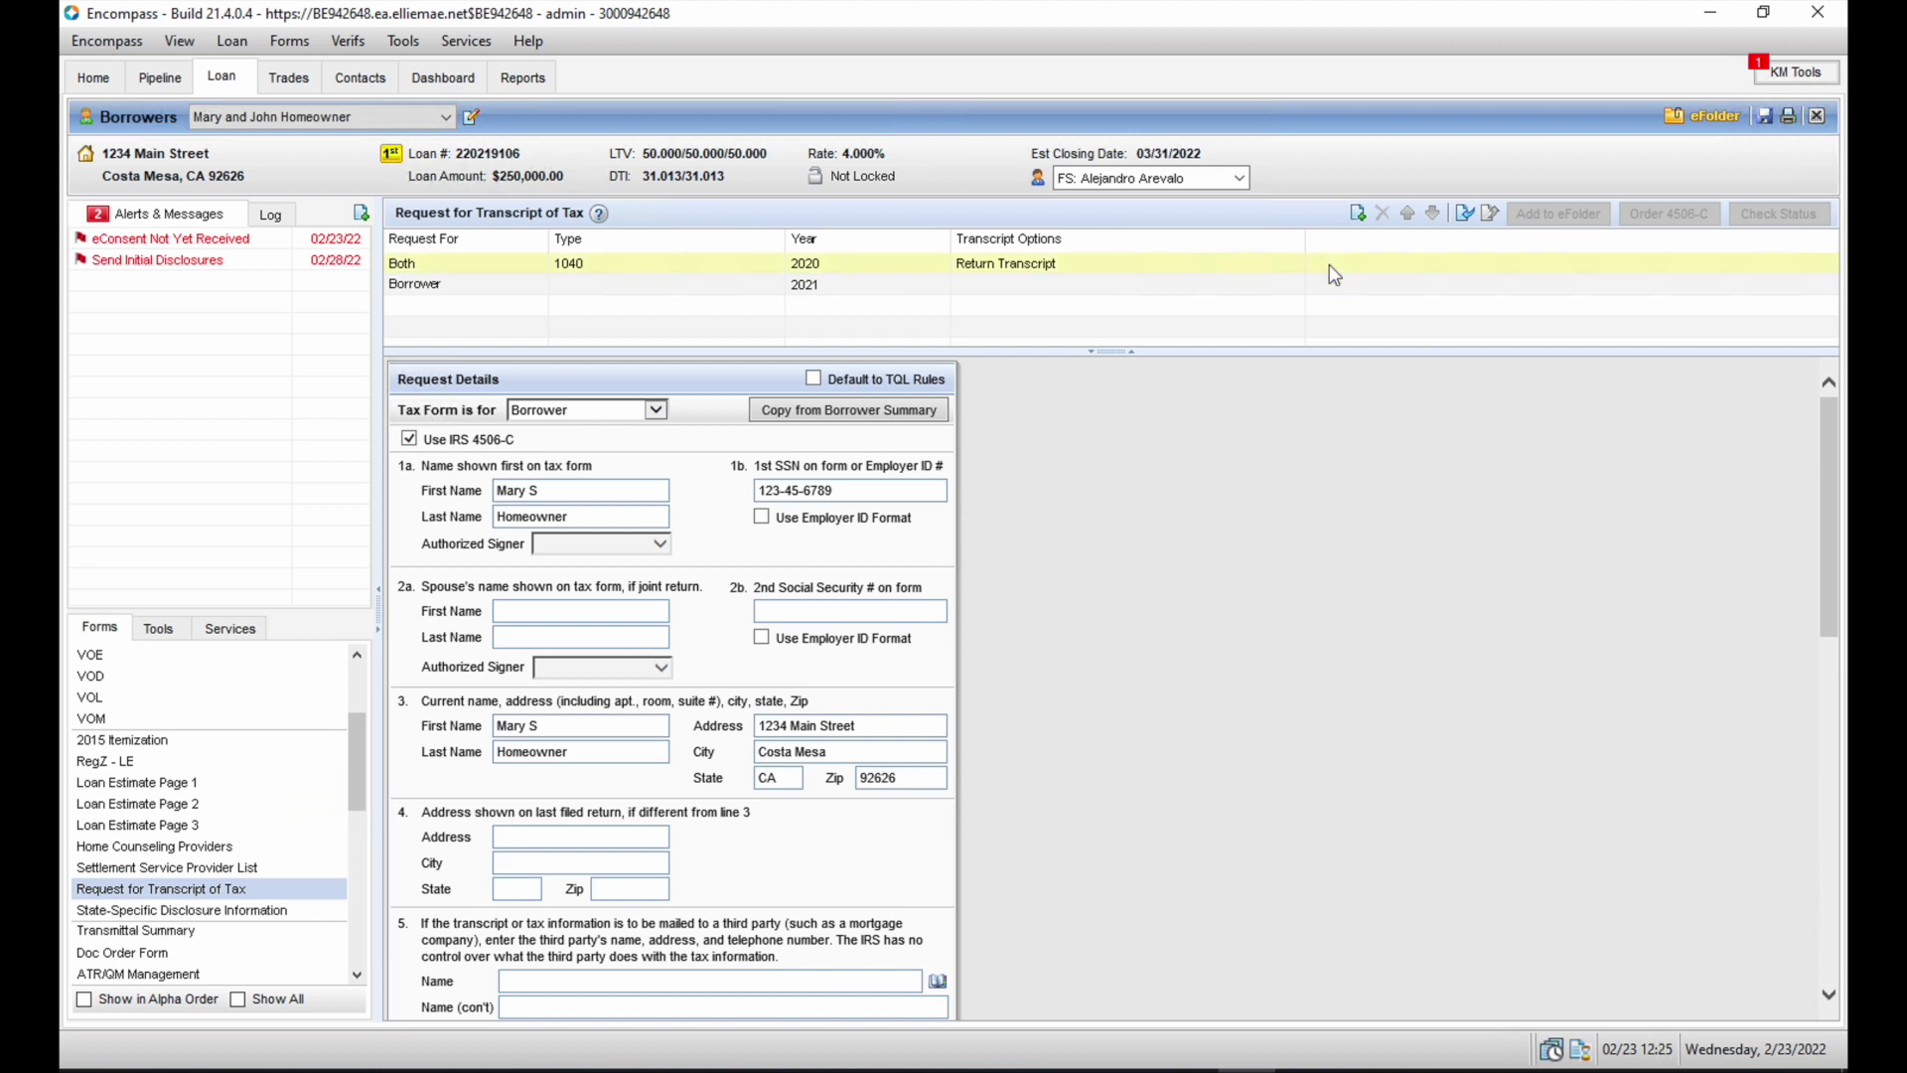
- Start a new Borrower transcript request with Mortgage Company as the line 1a name
click(1359, 213)
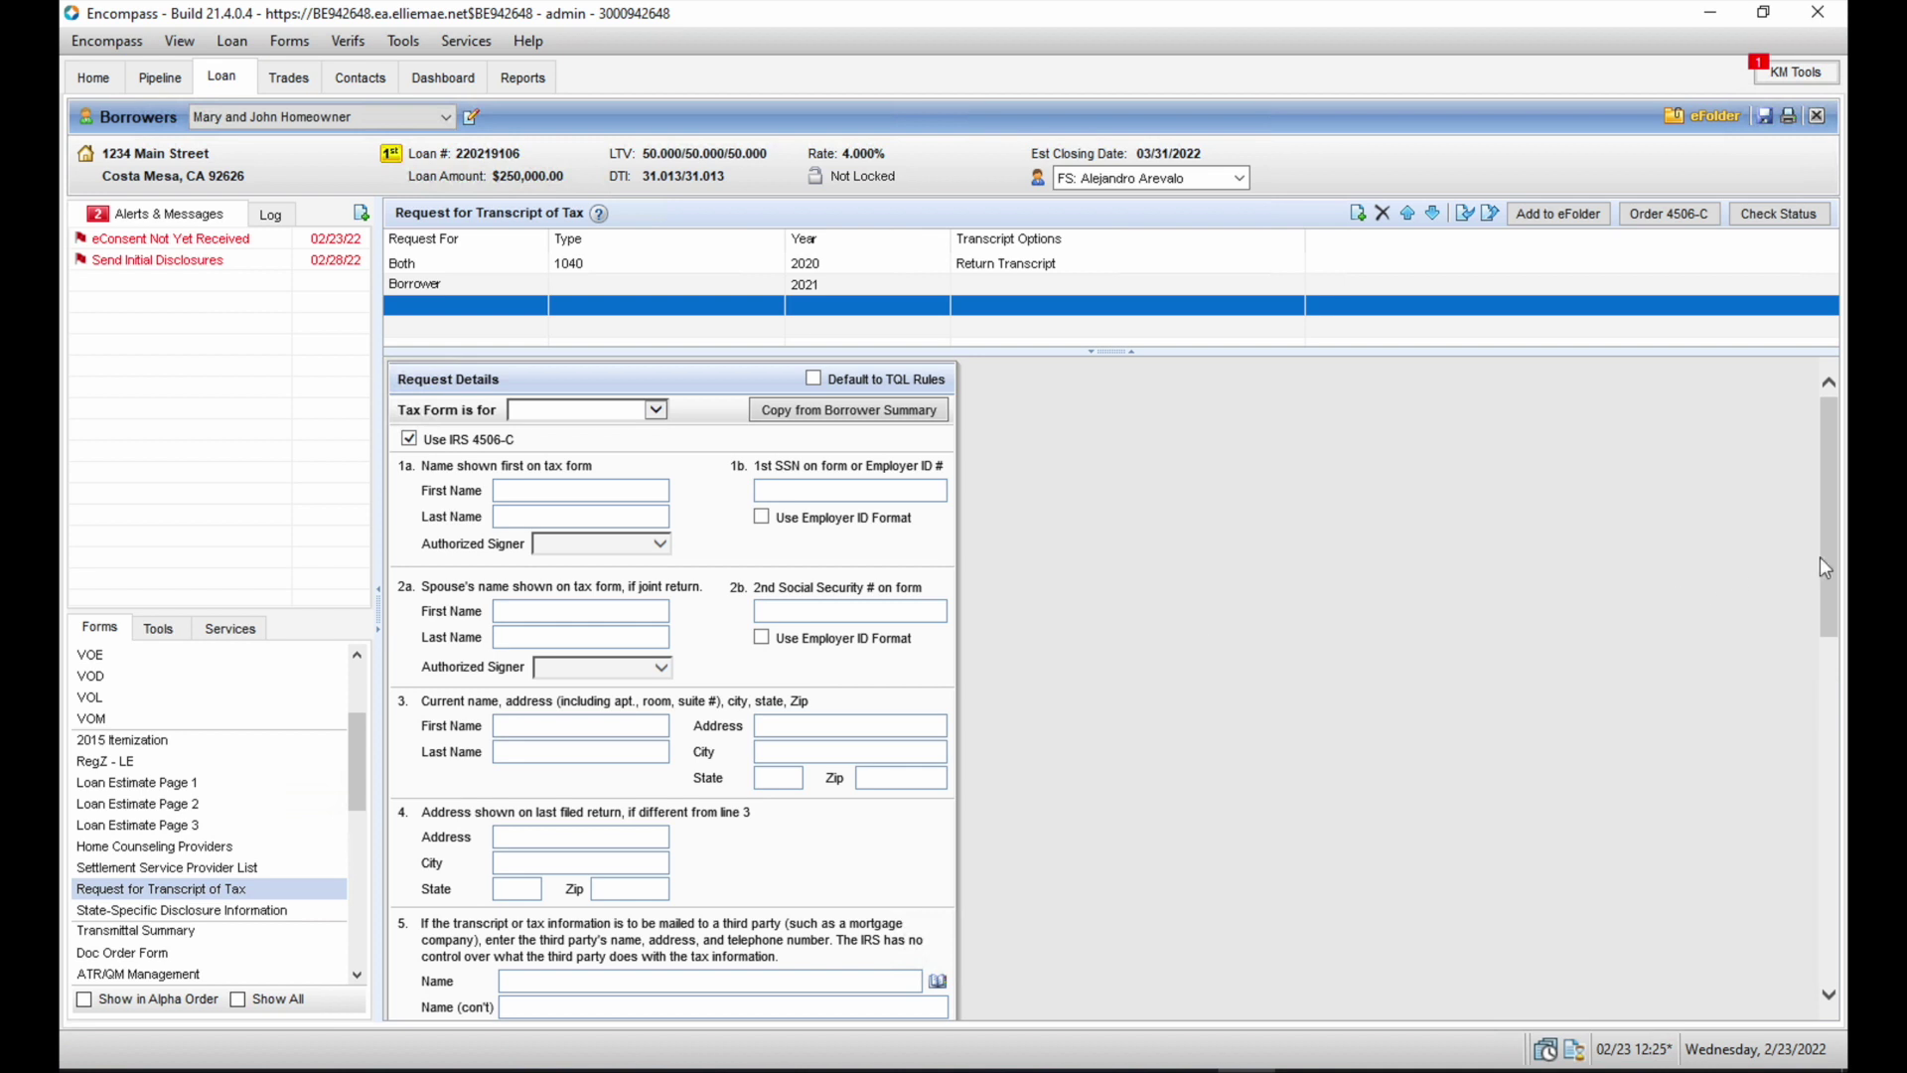
mouse_move(1838, 559)
mouse_down()
mouse_move(1822, 898)
mouse_move(1827, 541)
mouse_up()
click(654, 410)
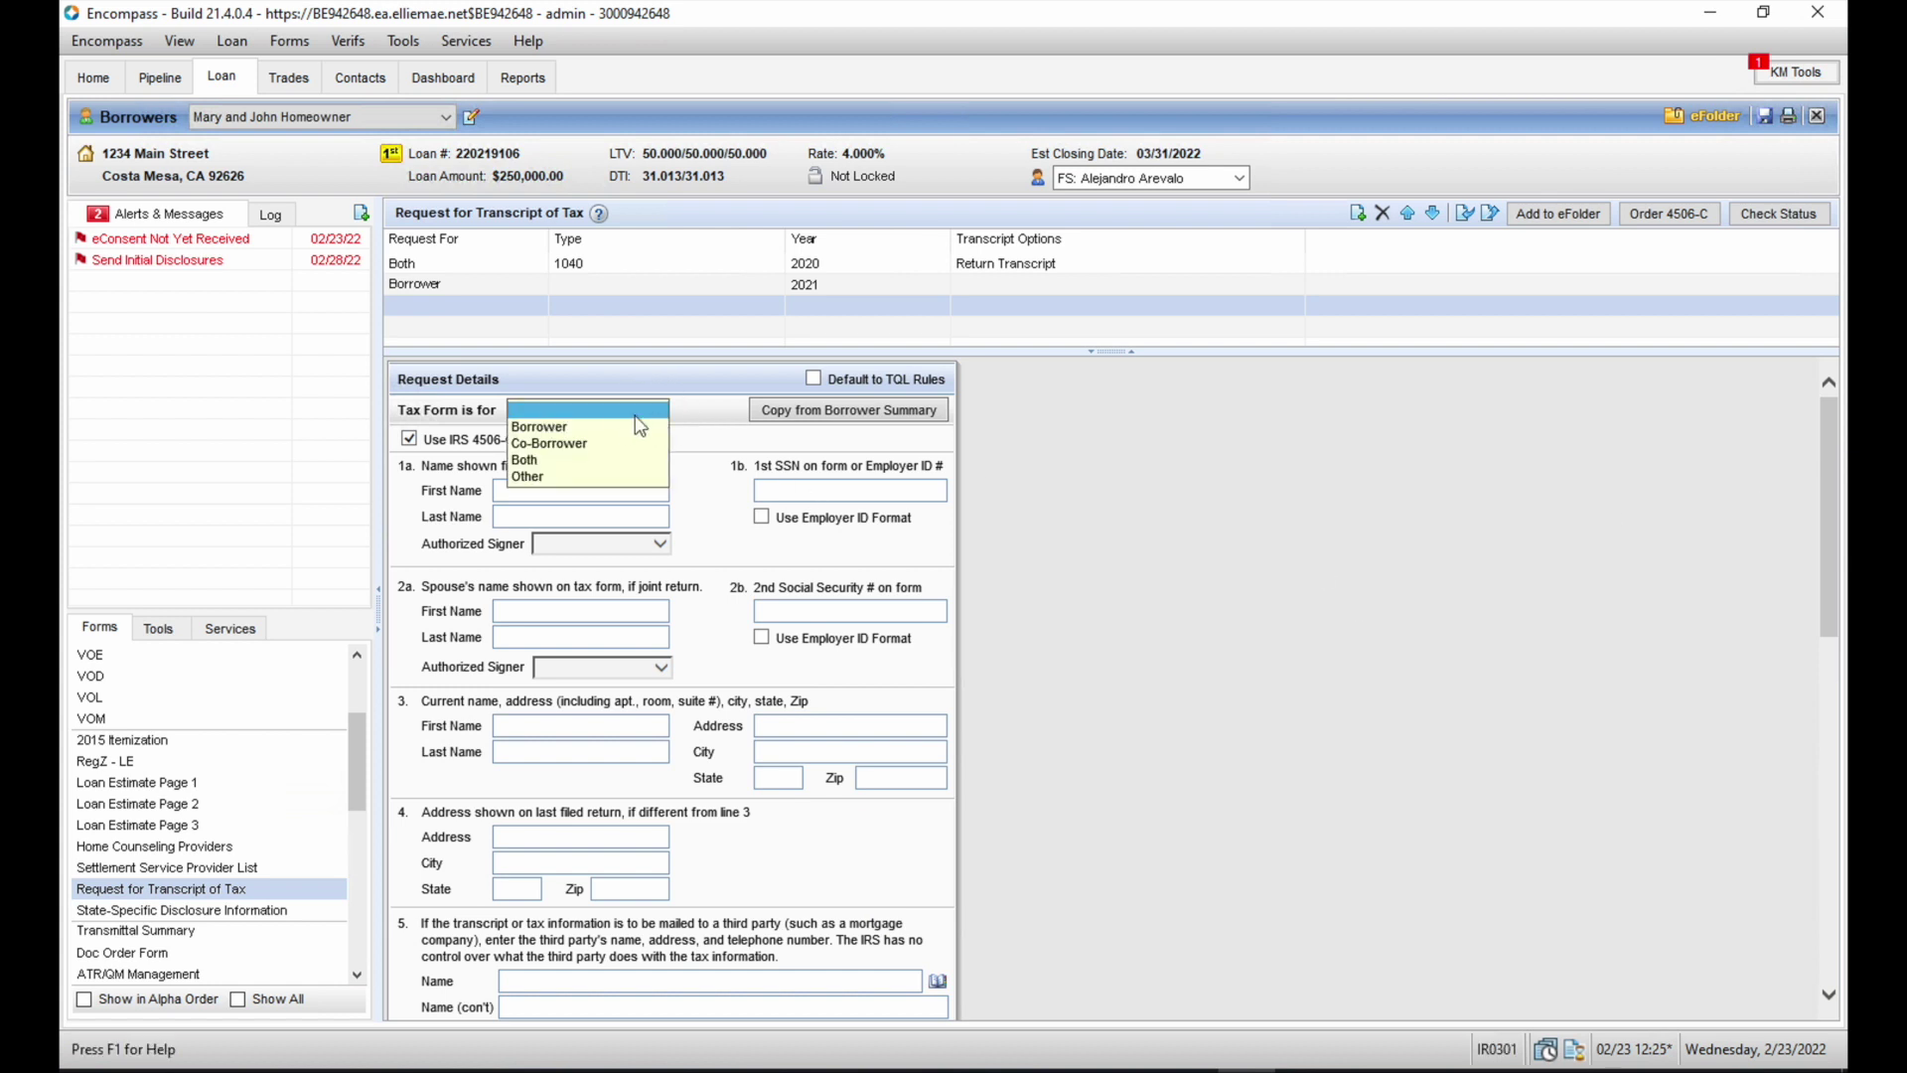
click(619, 429)
click(531, 511)
click(541, 493)
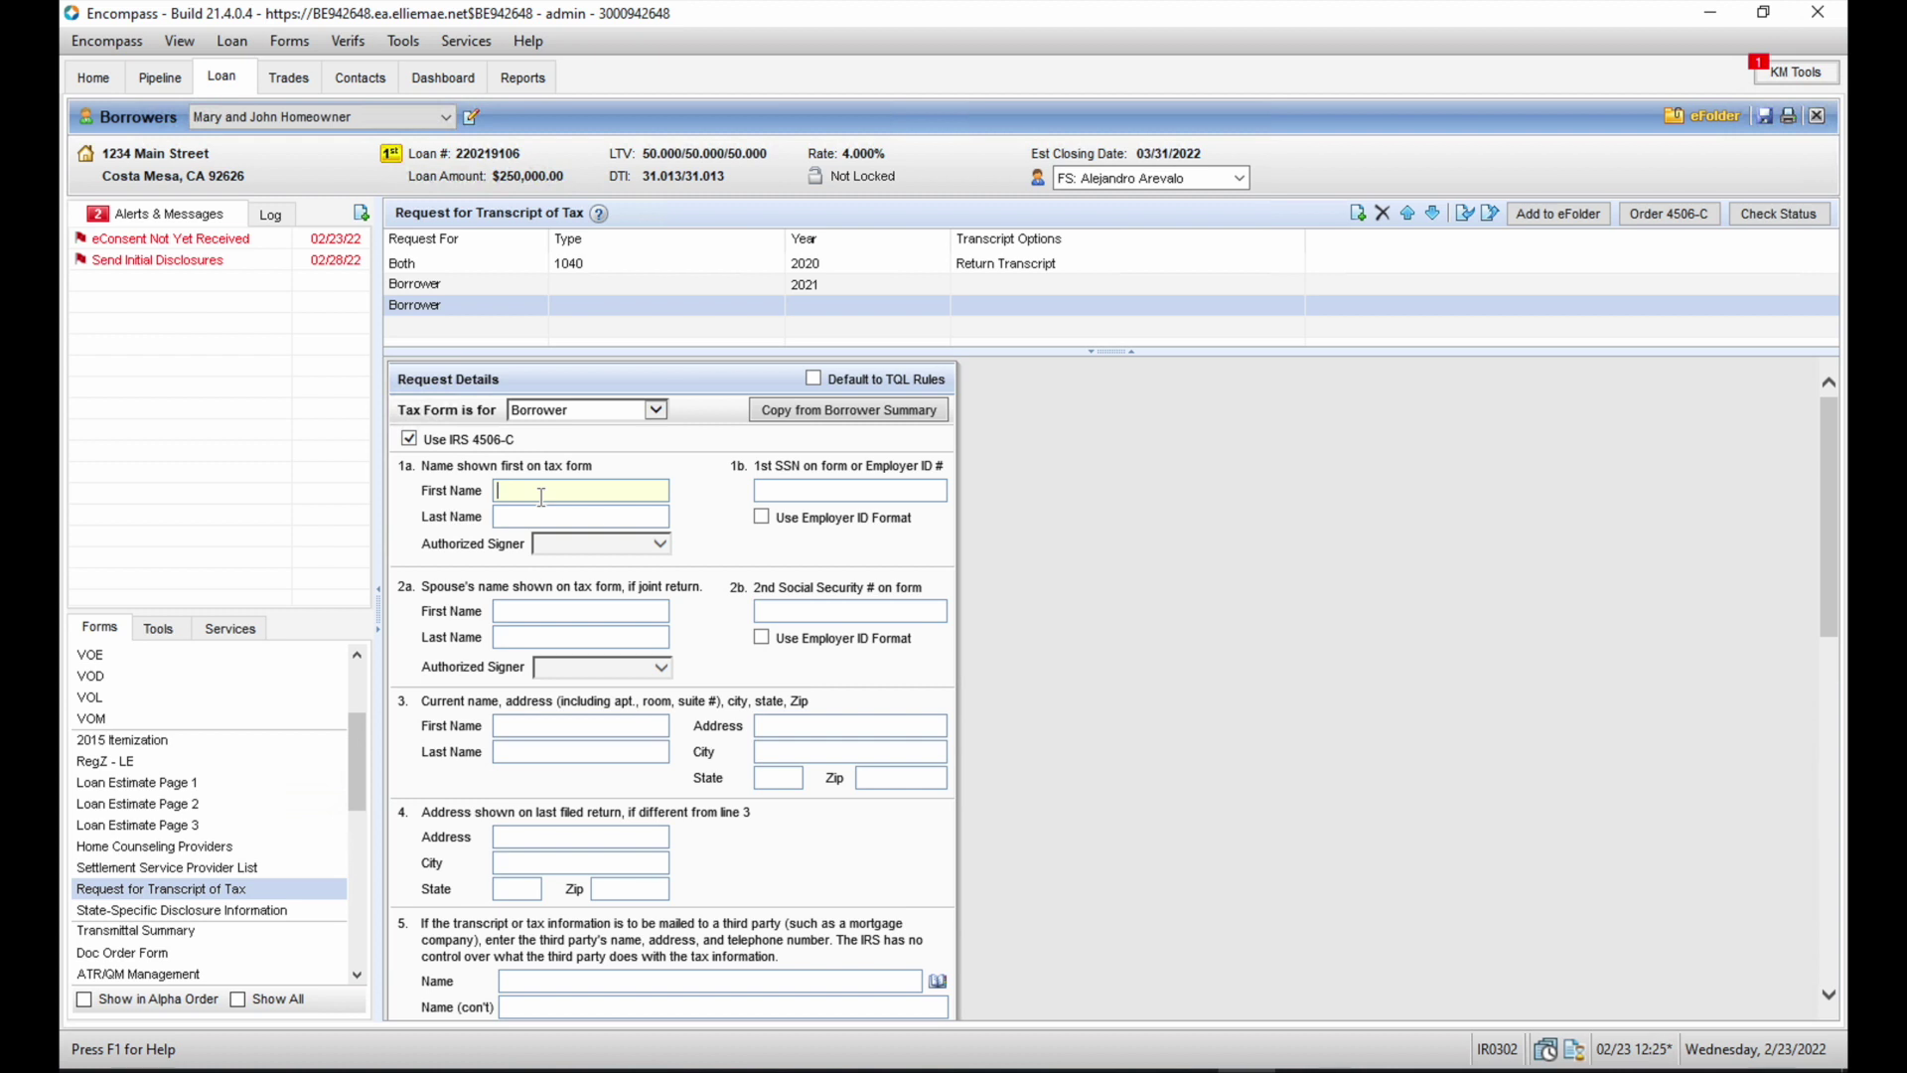
text(Mortgage Company)
- Switch to employer ID format and enter EIN 55-1234567
click(769, 516)
click(821, 487)
text(55-123456)
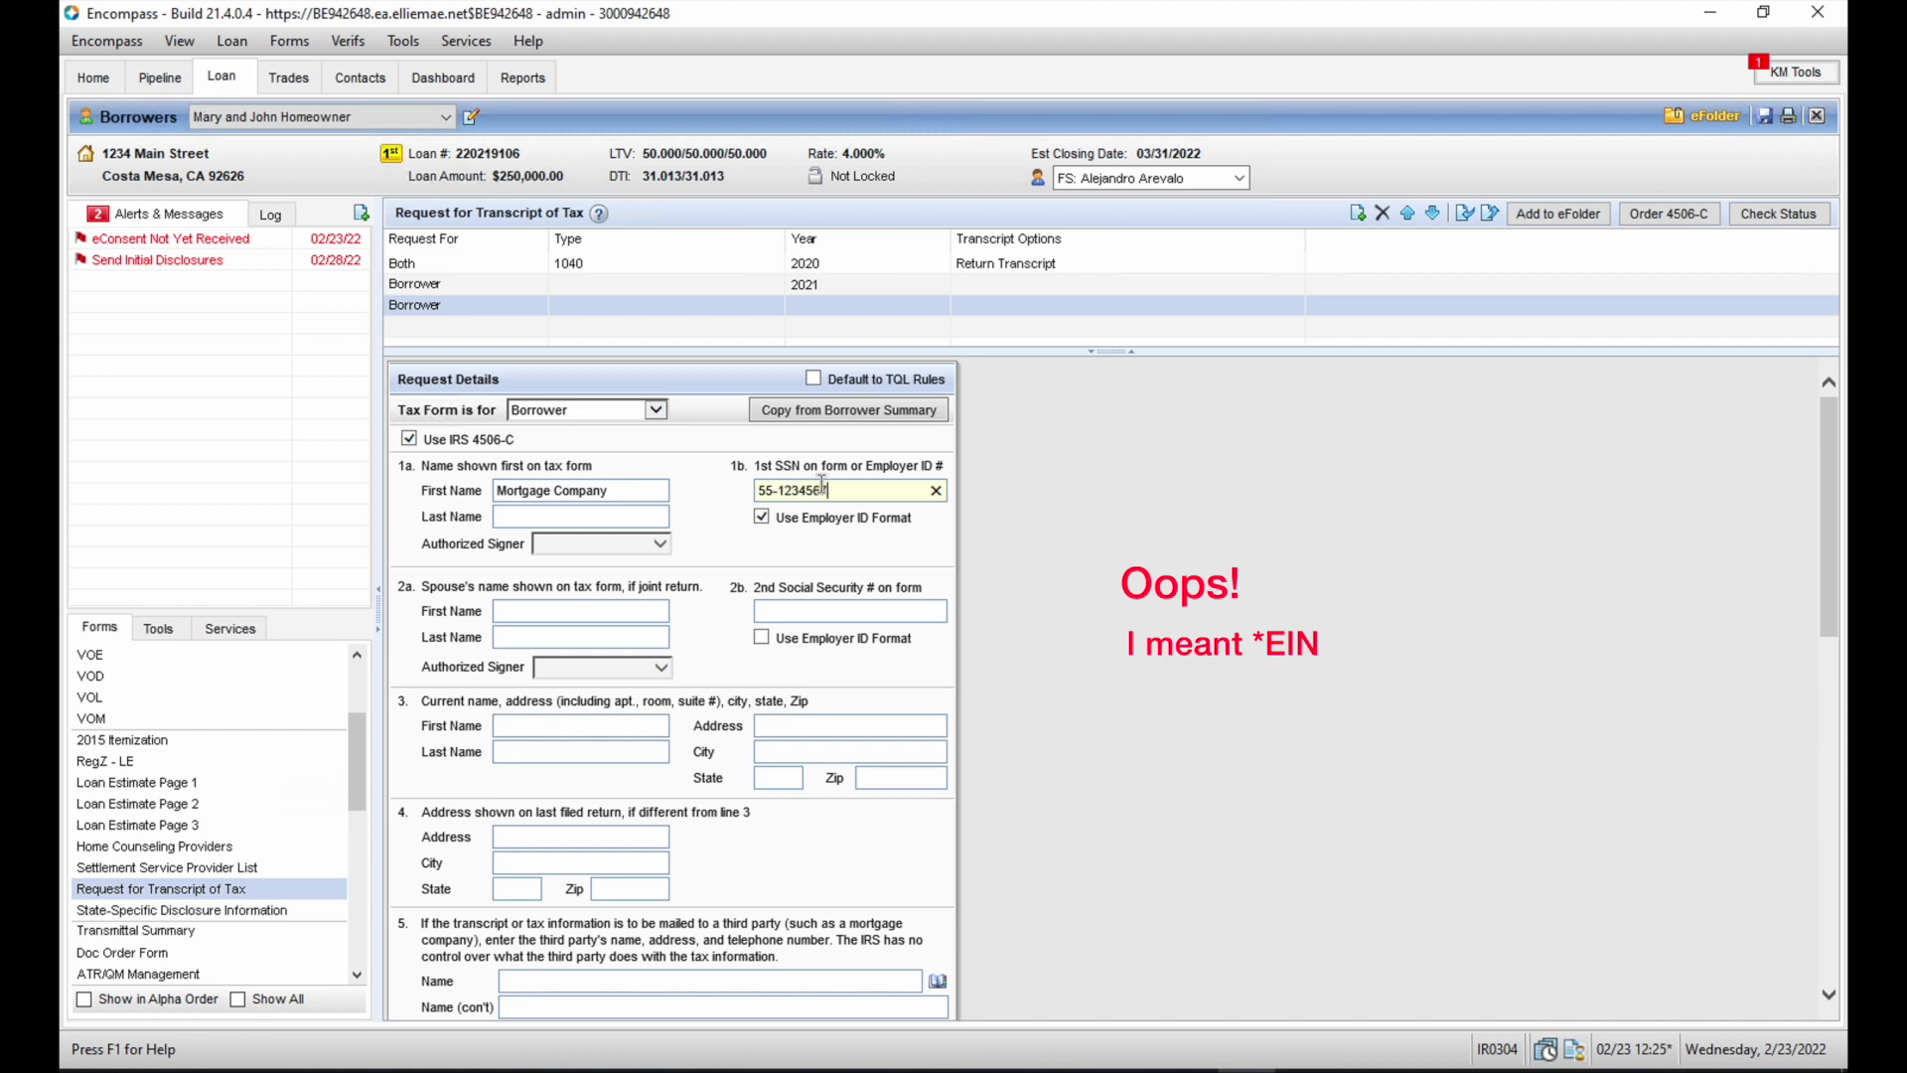
text(7)
click(1211, 620)
- Enter Mortgage Company on line 3 and address 1234 Mortgage Road, zip 92626
click(578, 732)
text(MO)
text(ortgage Company)
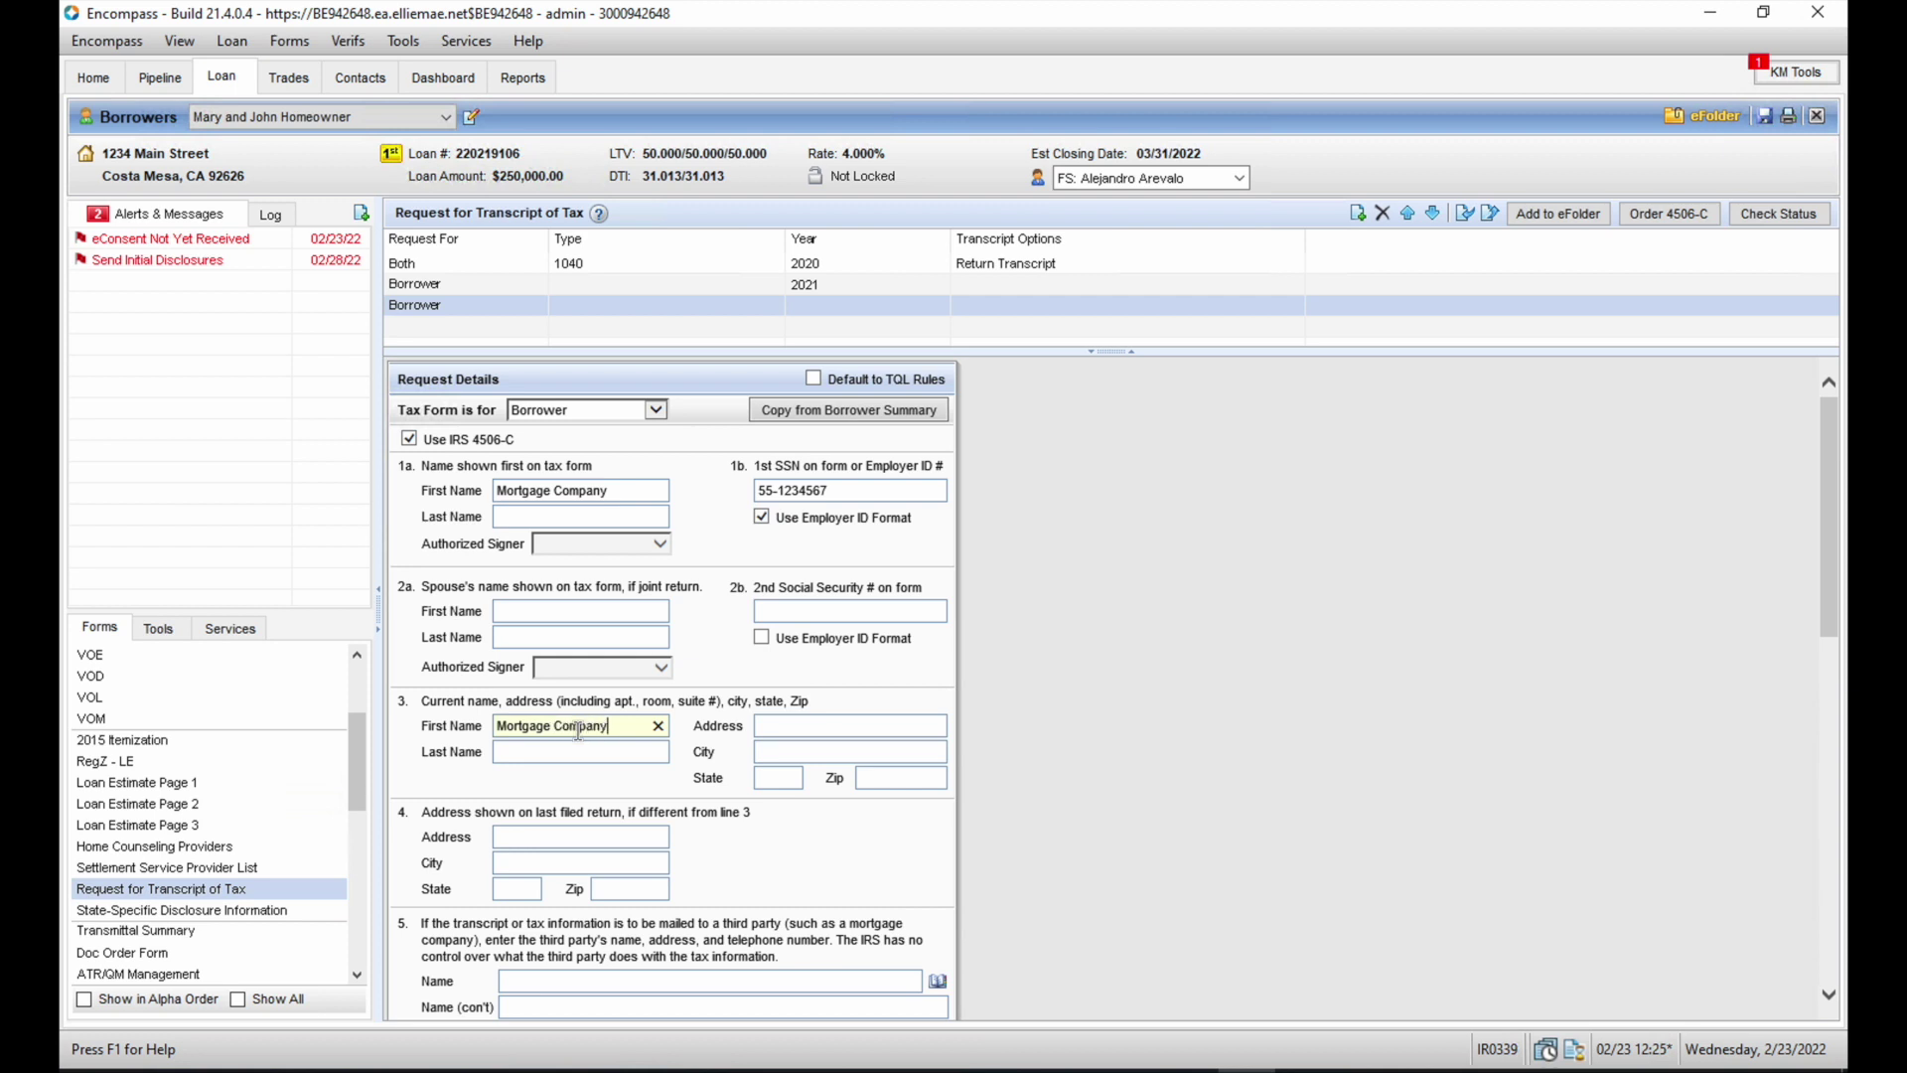
key(Tab)
click(841, 728)
text(1234 Mortgage Roa)
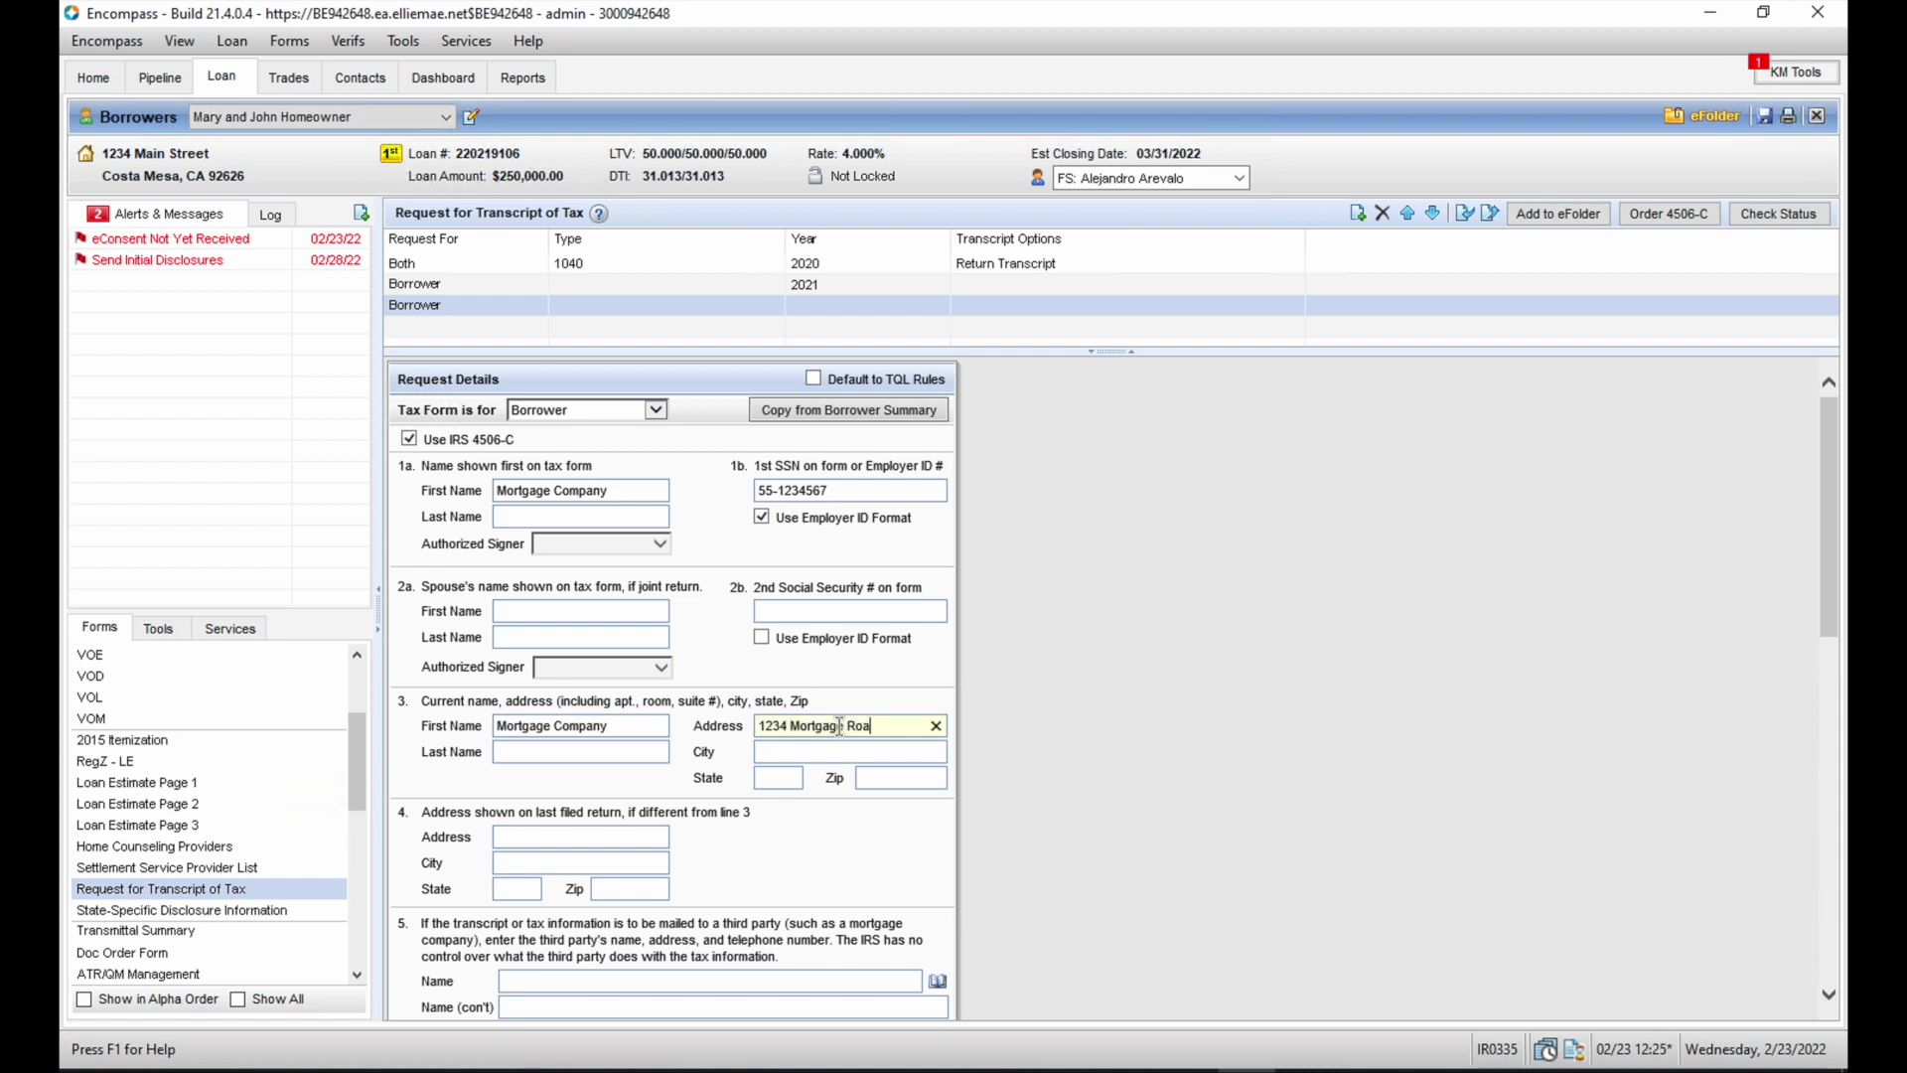
text(92626)
click(1773, 742)
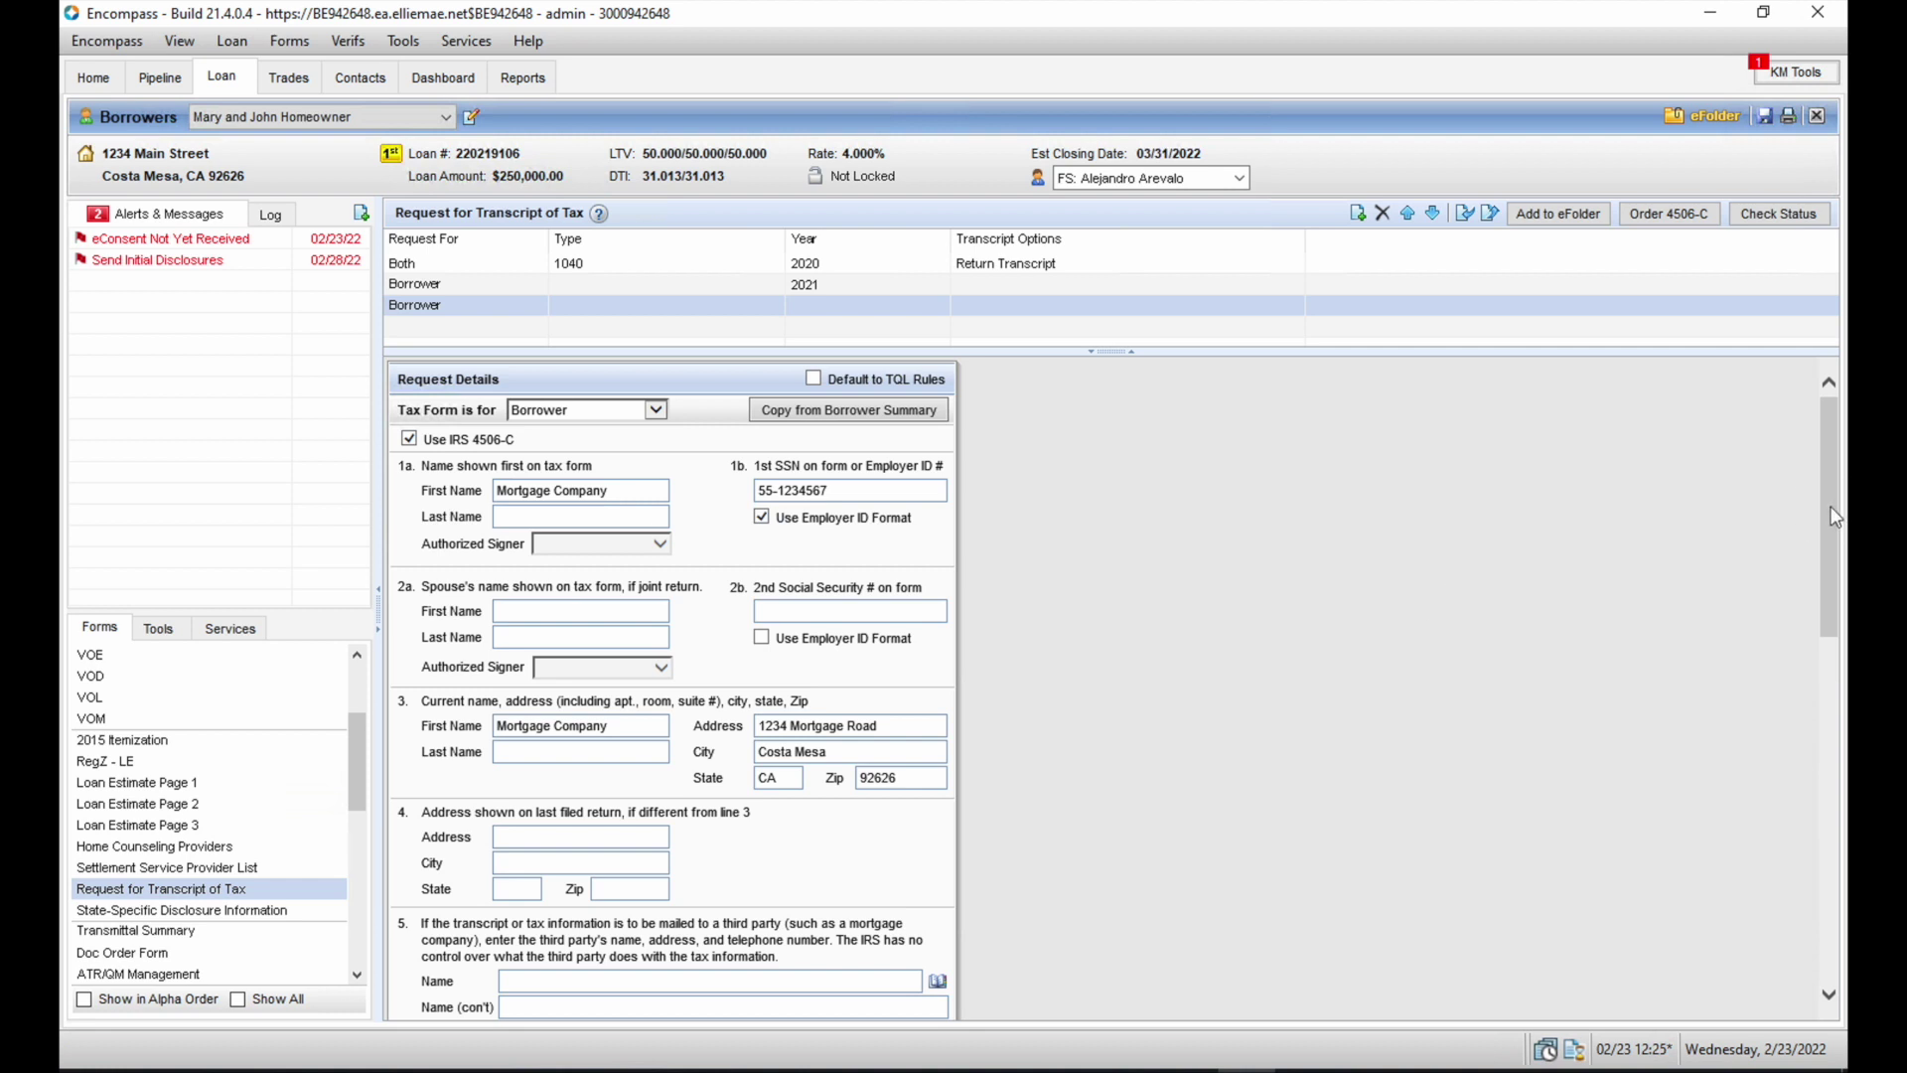
drag(1820, 539, 1817, 724)
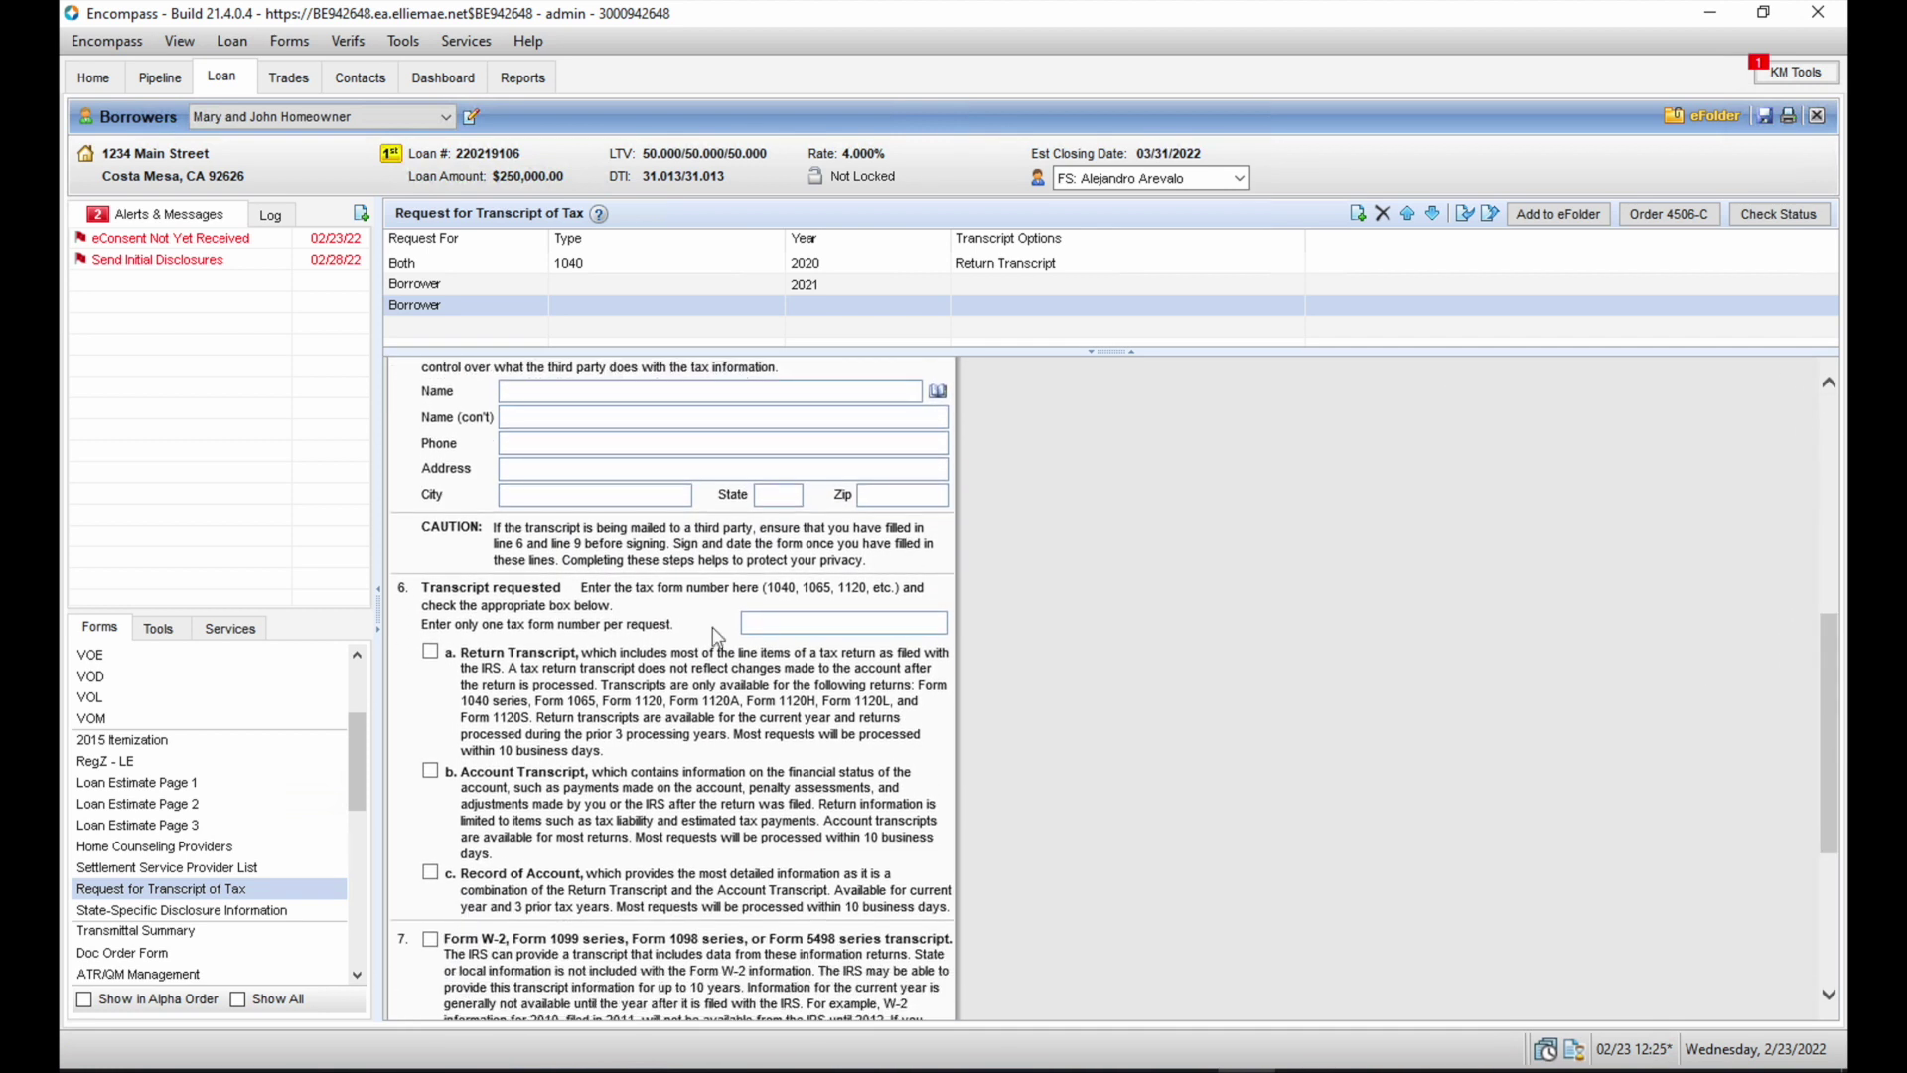
- Request an 1120 return transcript for years 12/31/2020 and 12/31/2019
click(756, 626)
text(1120)
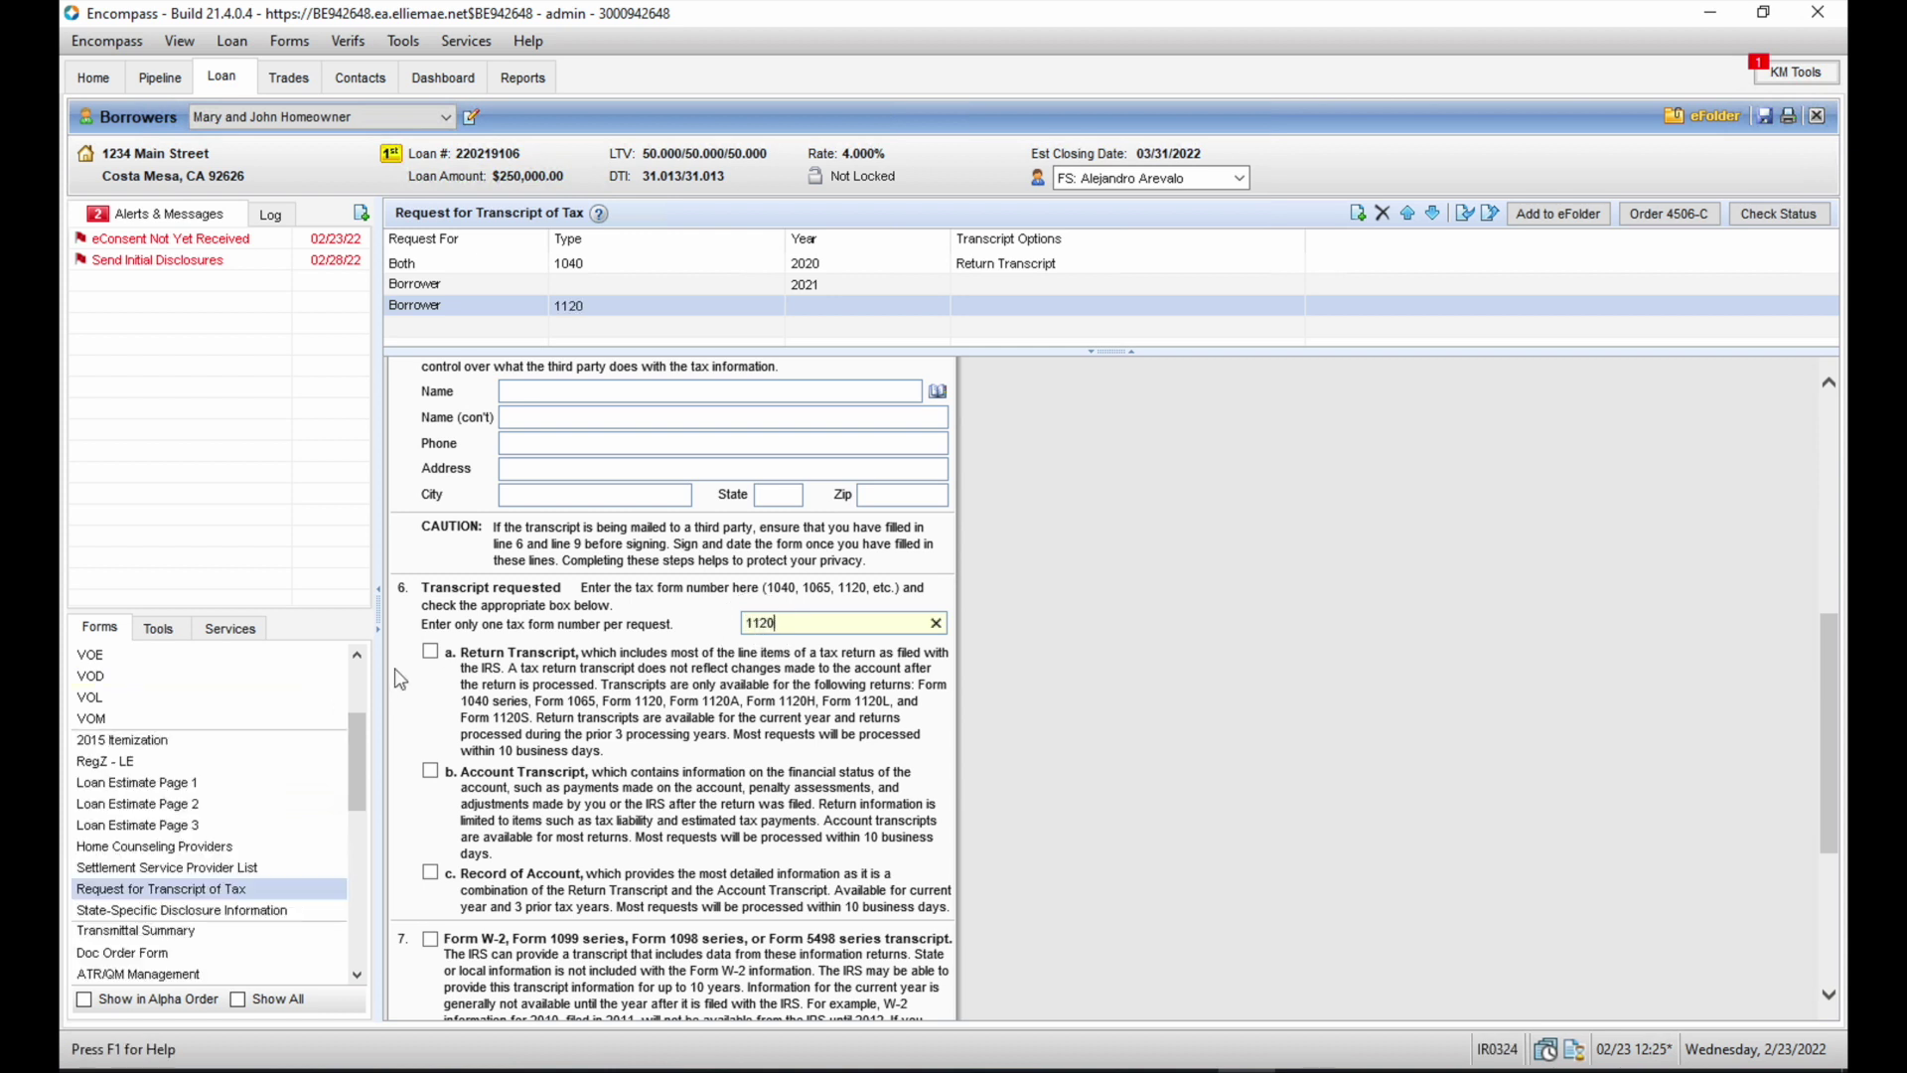
click(433, 652)
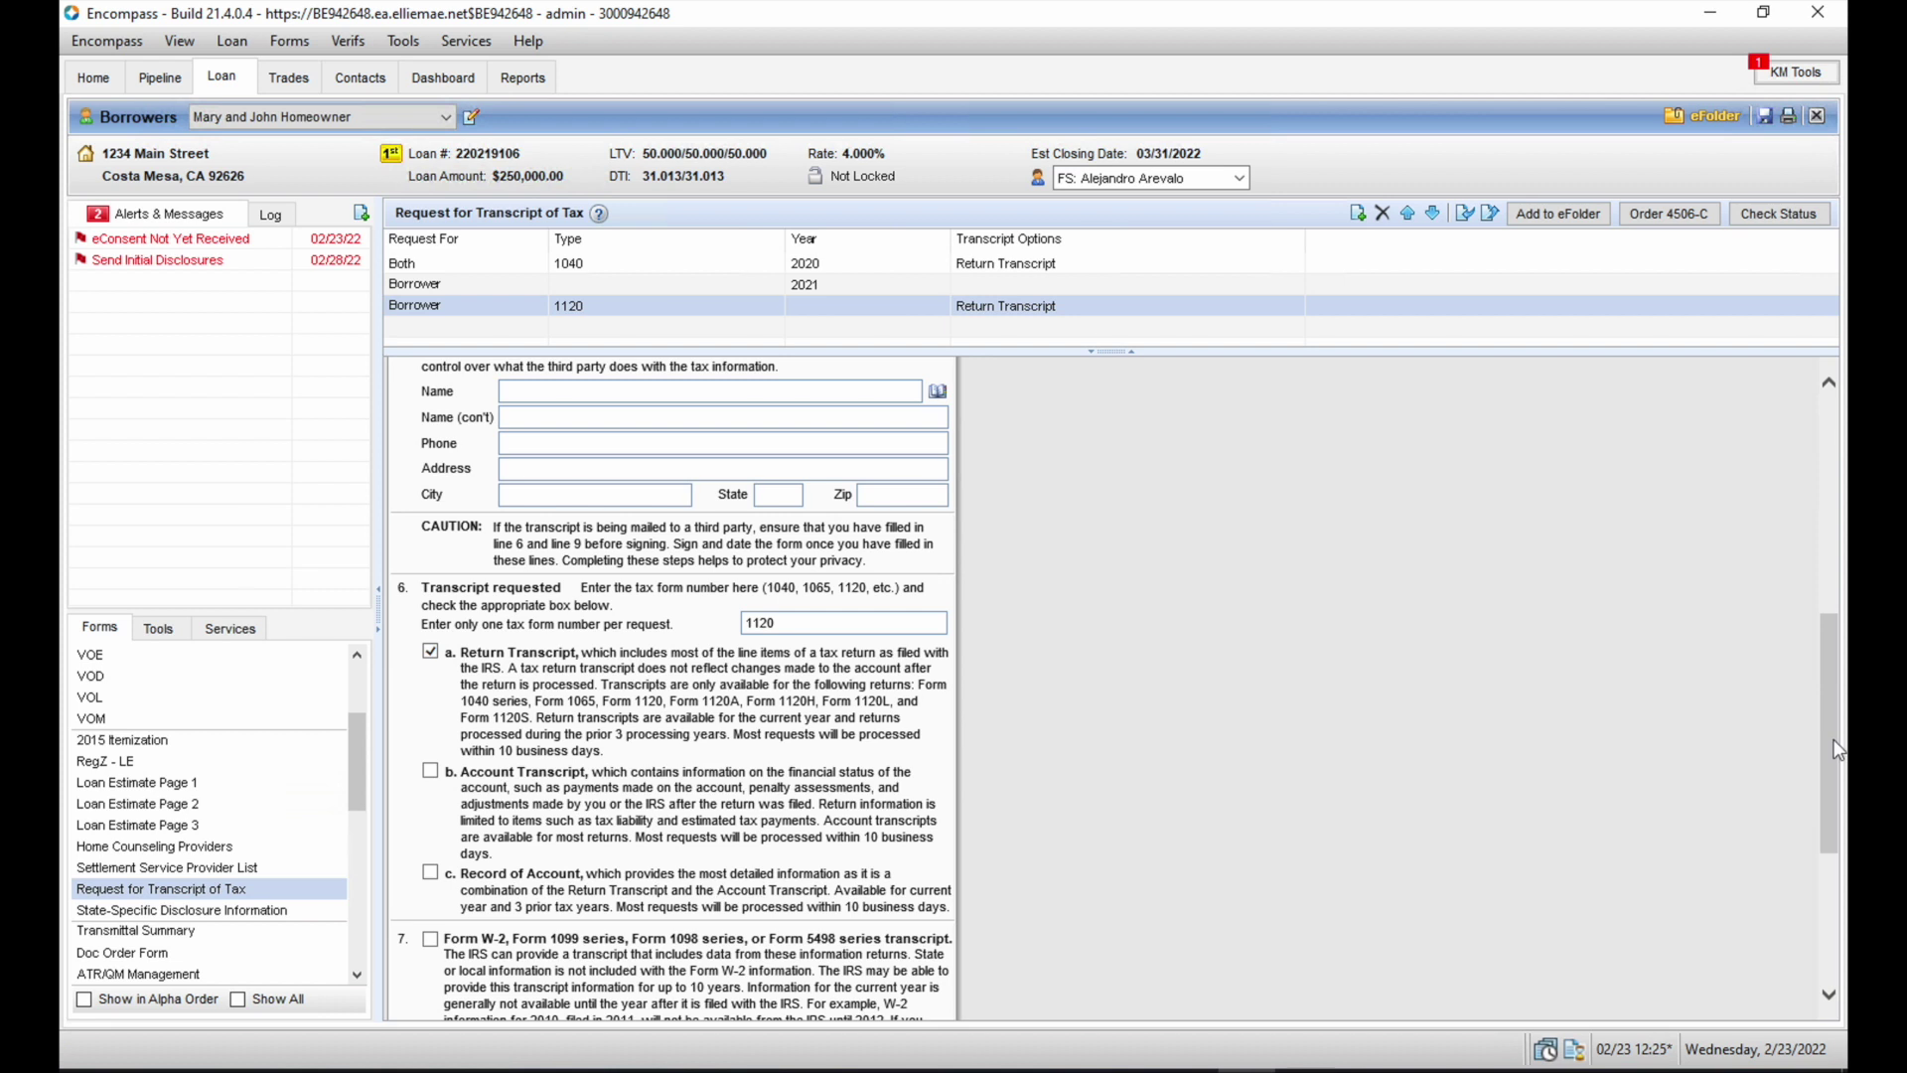
drag(1833, 751, 1816, 864)
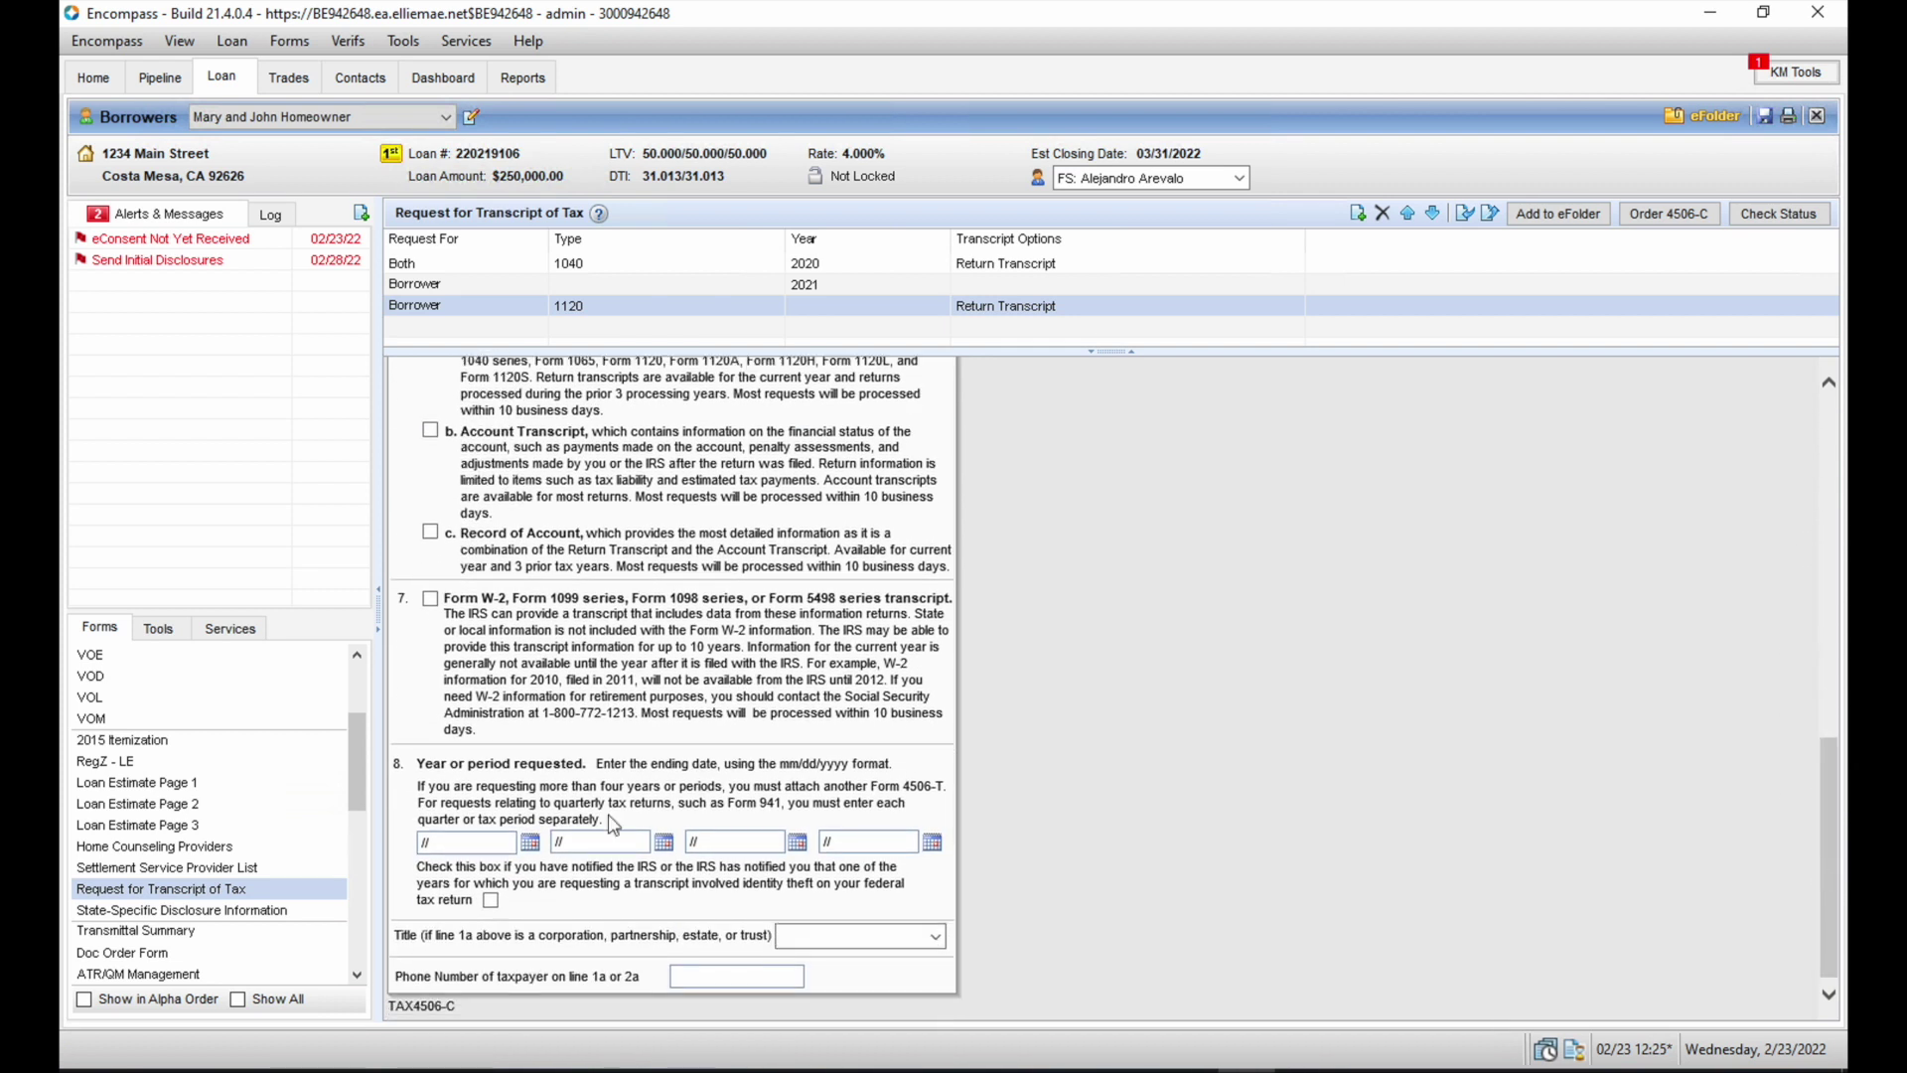
click(445, 842)
text(12/31/2020)
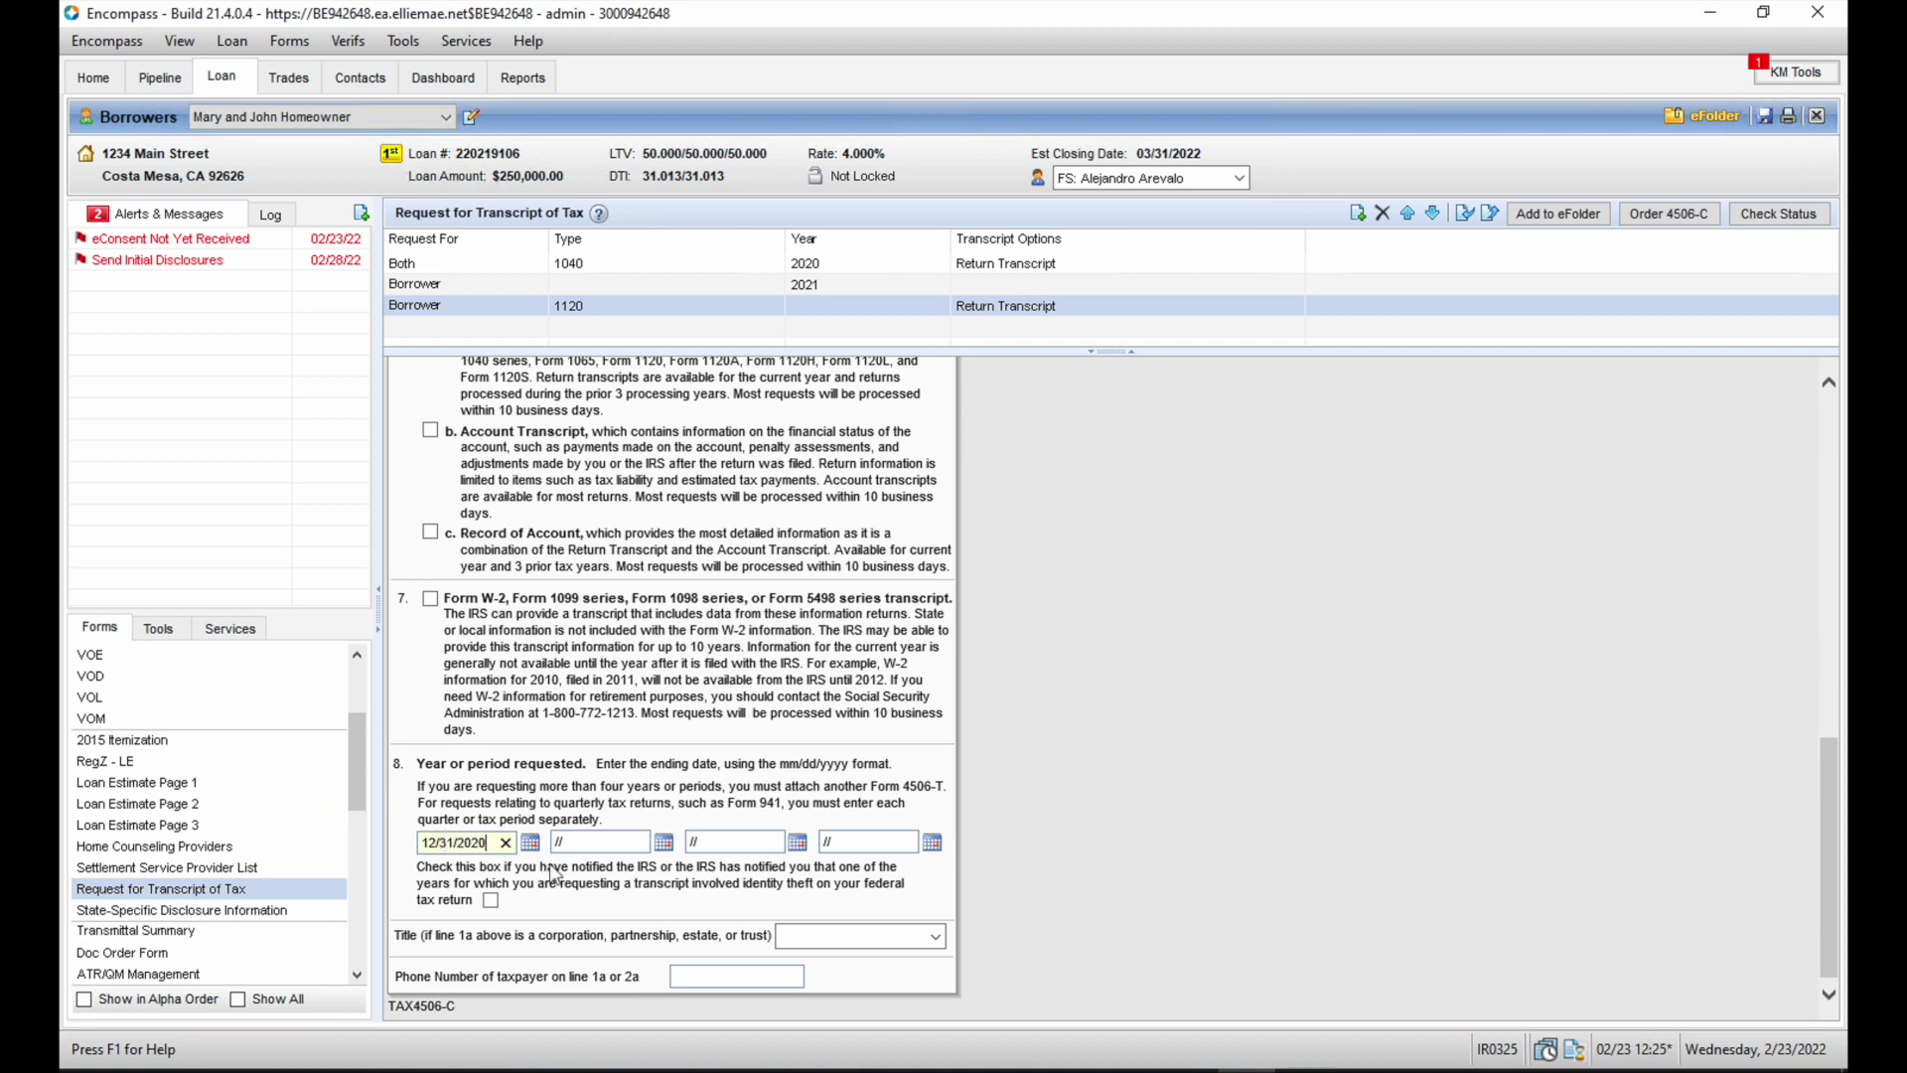
click(588, 842)
text(12/31/2019)
click(1099, 820)
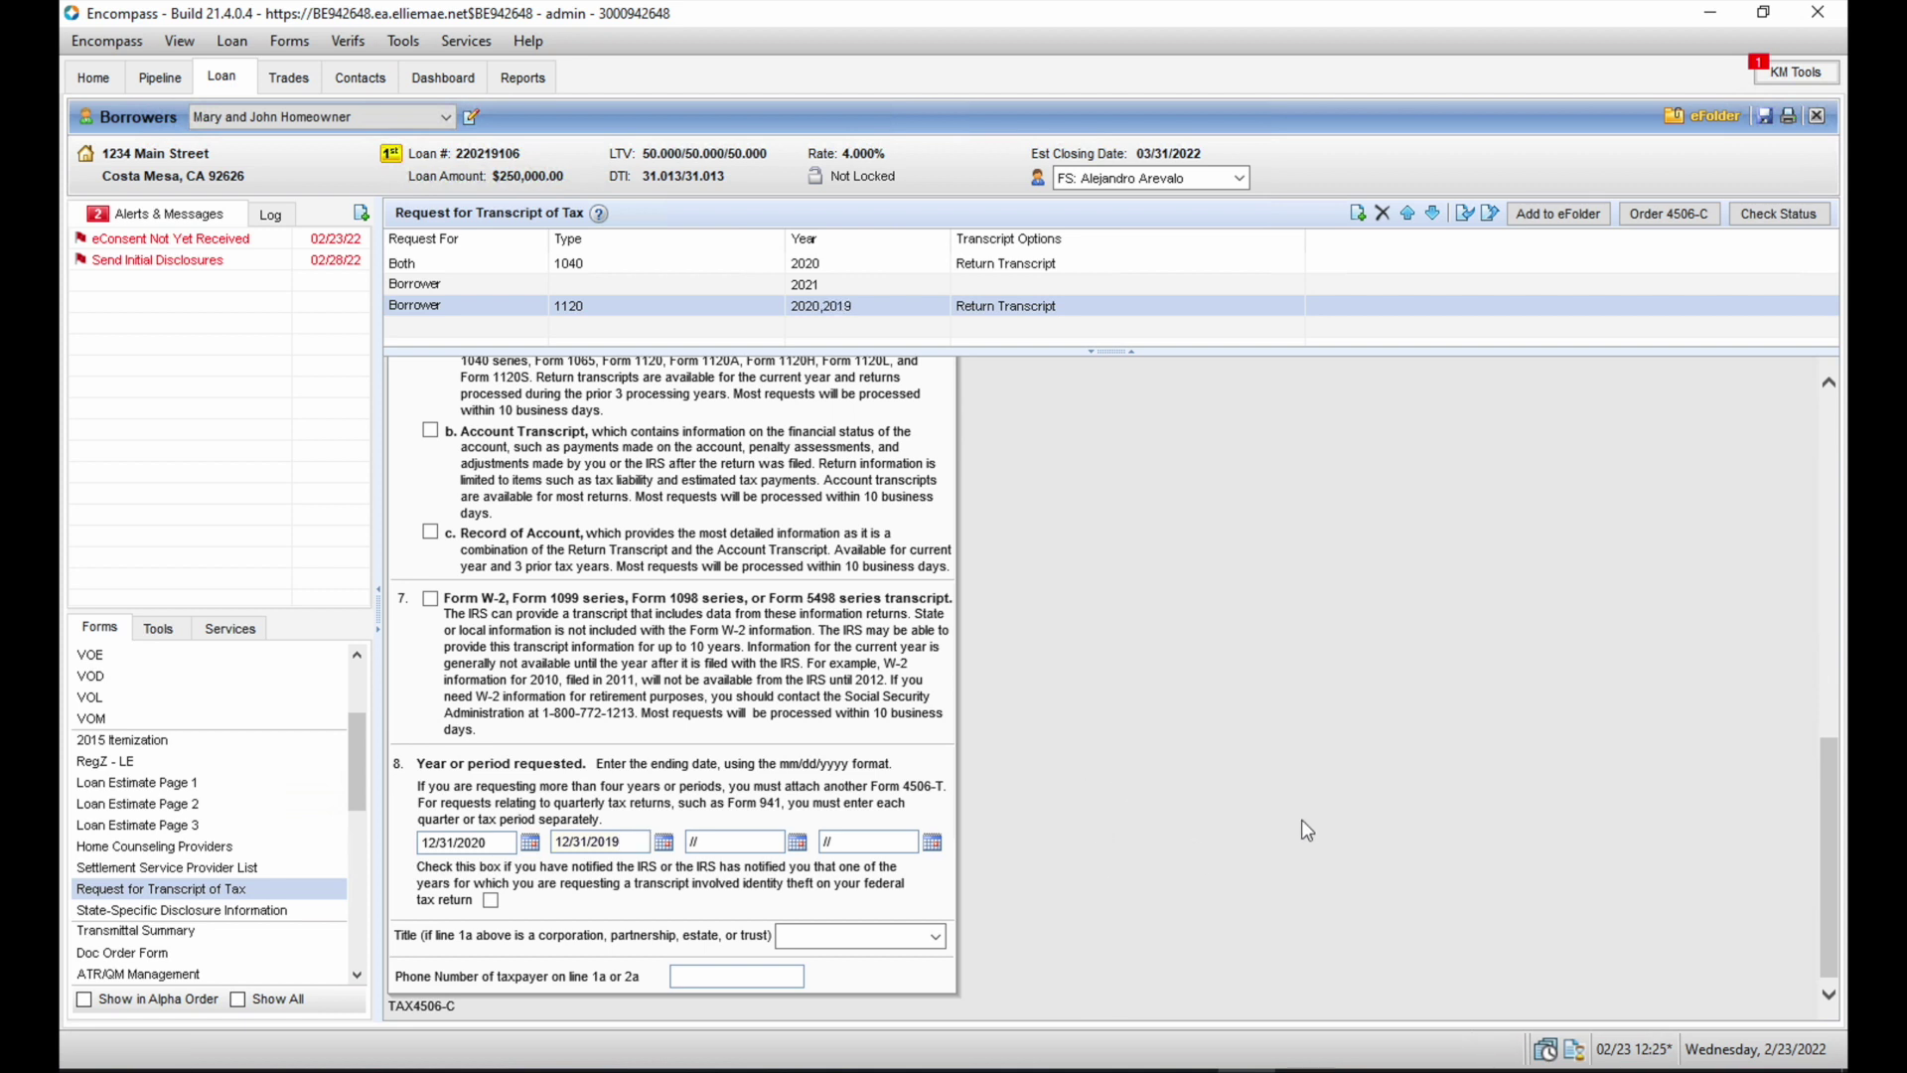
drag(1828, 763, 1828, 771)
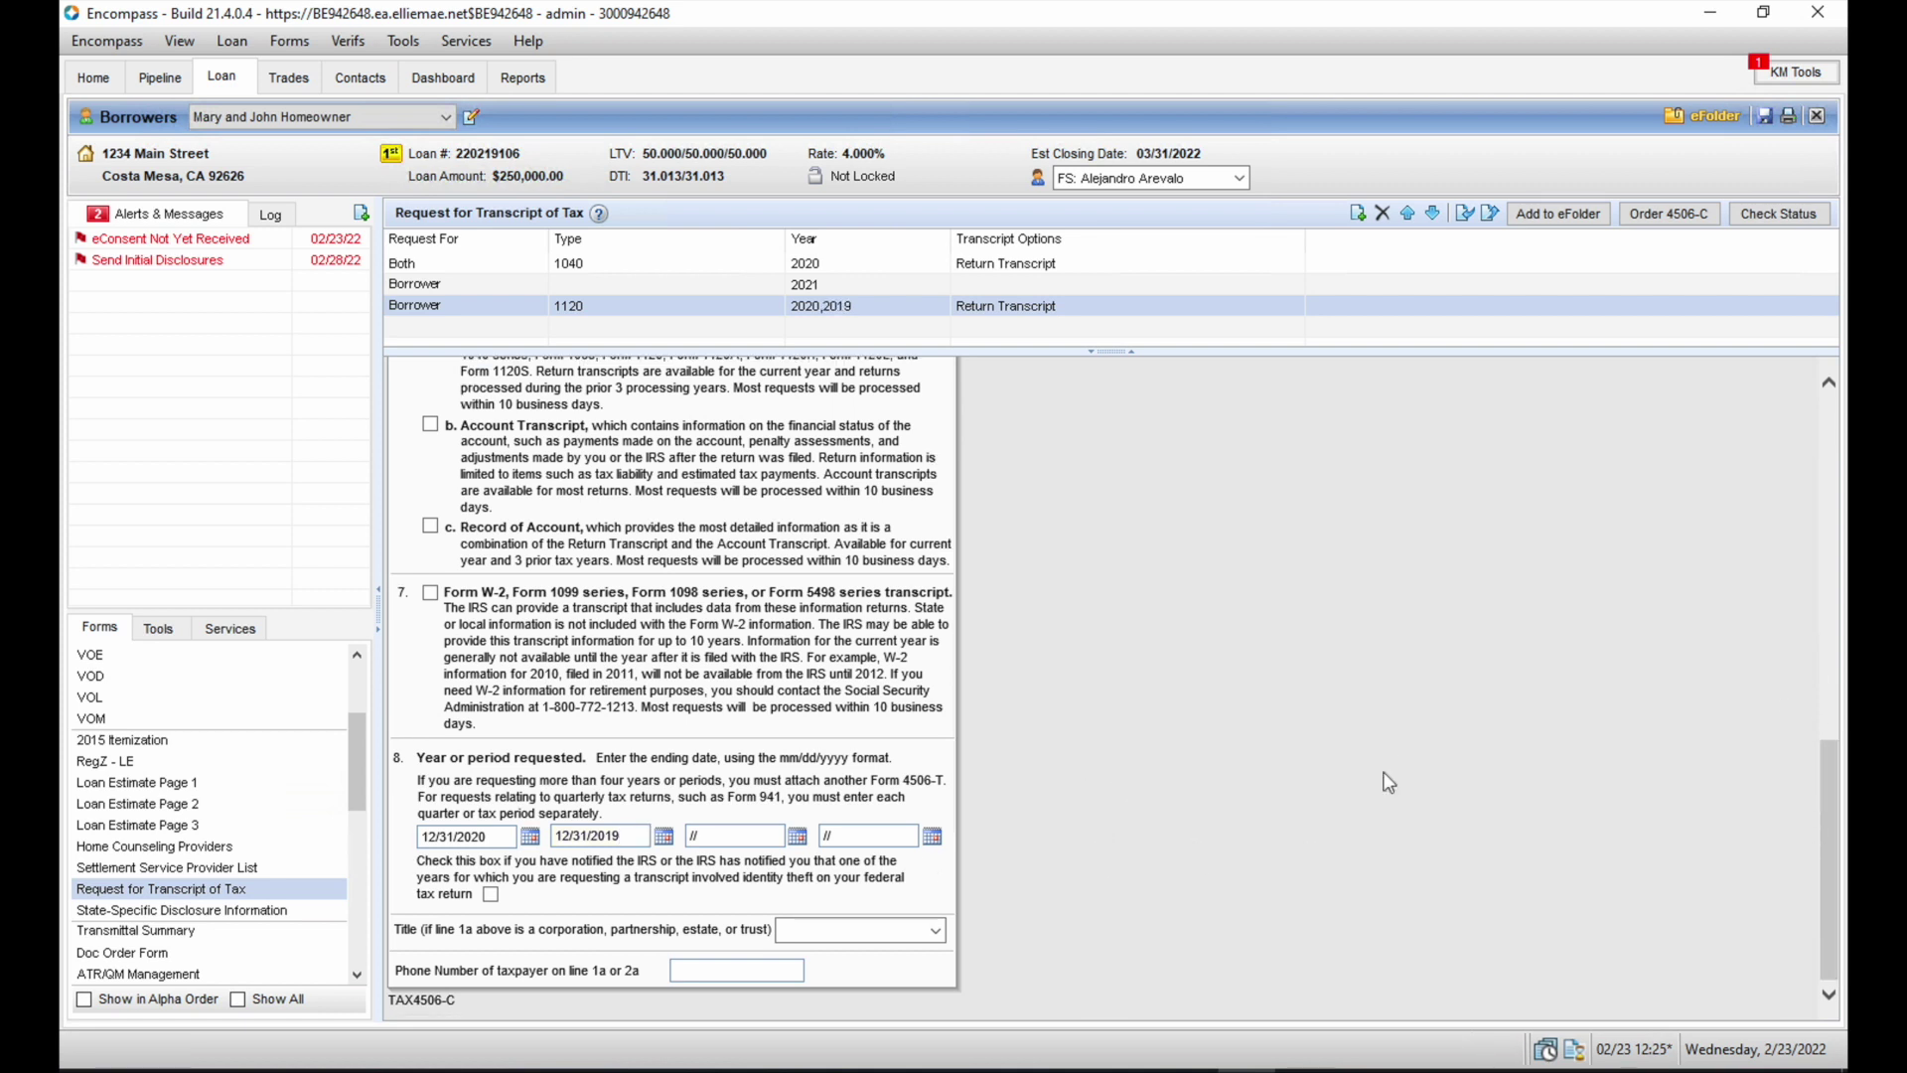
- Set the signer title to President, enter the taxpayer's phone number, and save the loan
click(935, 927)
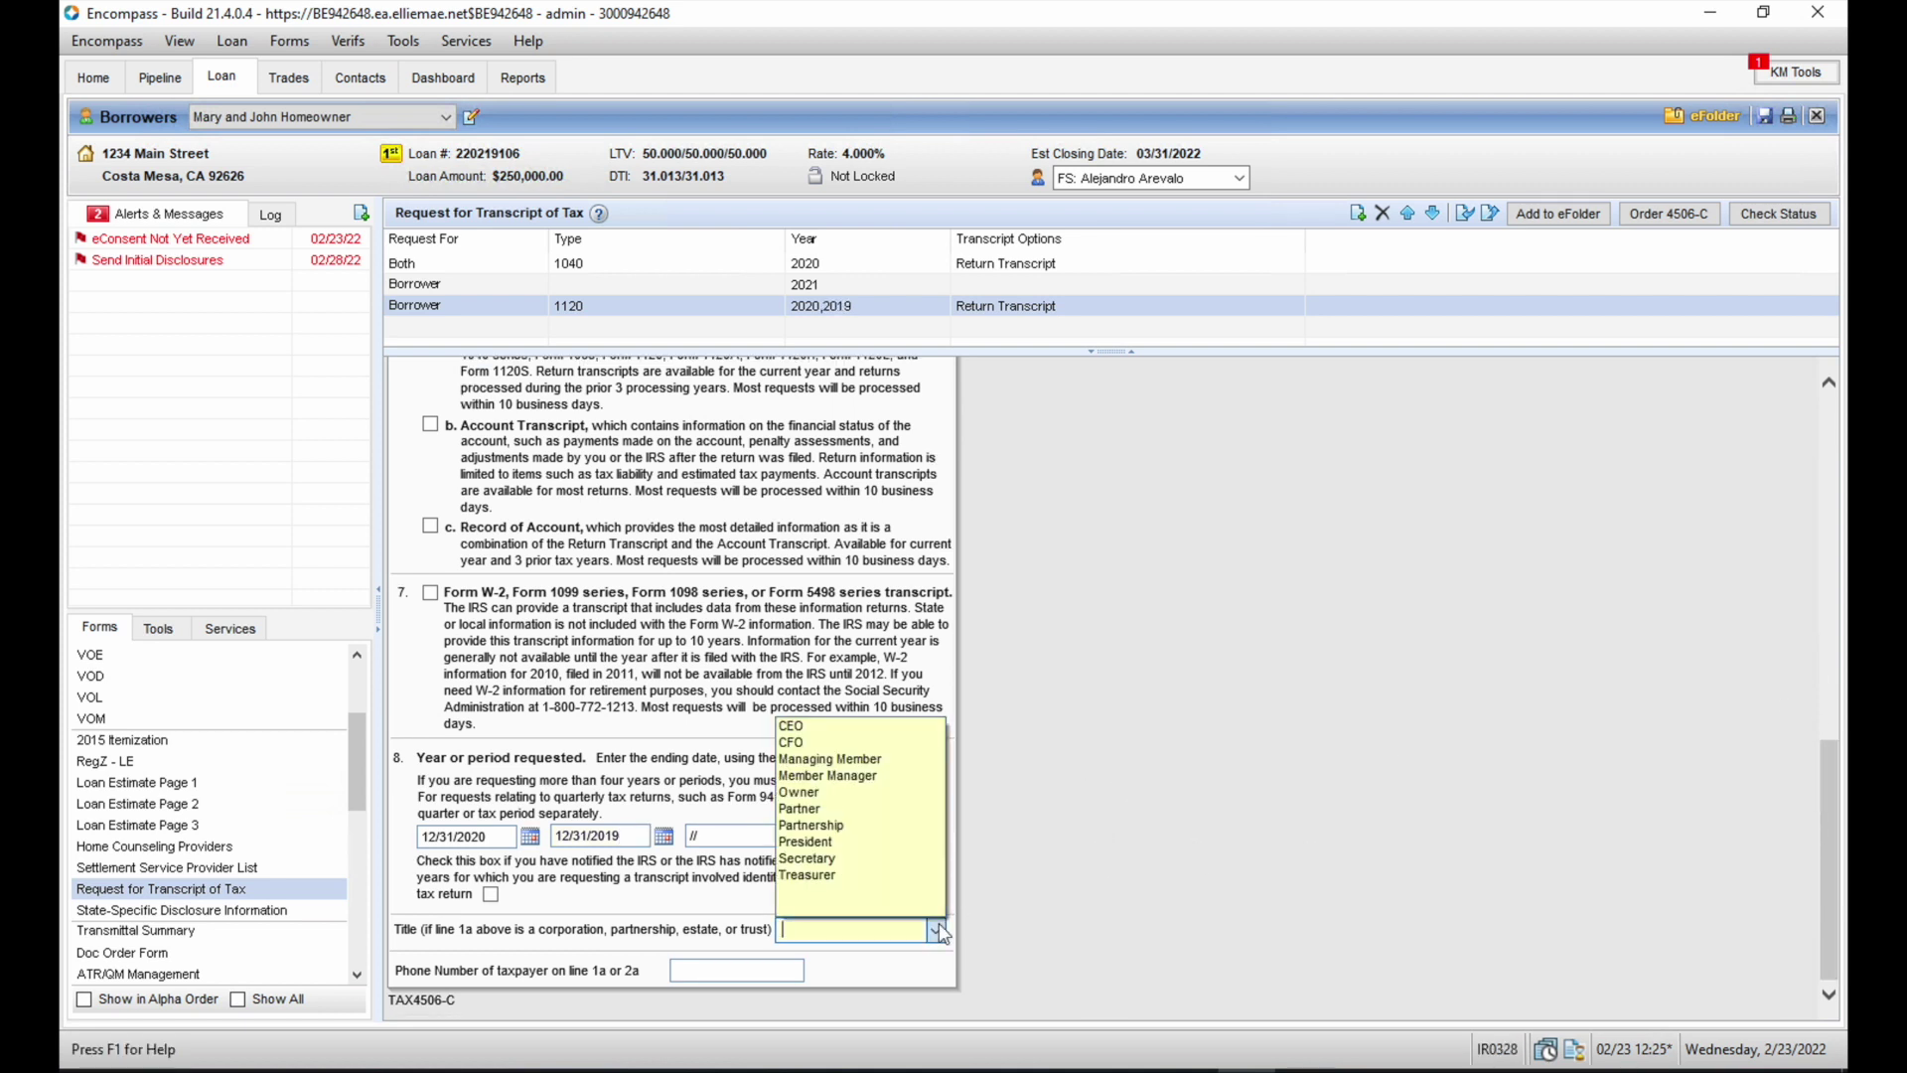
click(810, 841)
click(739, 976)
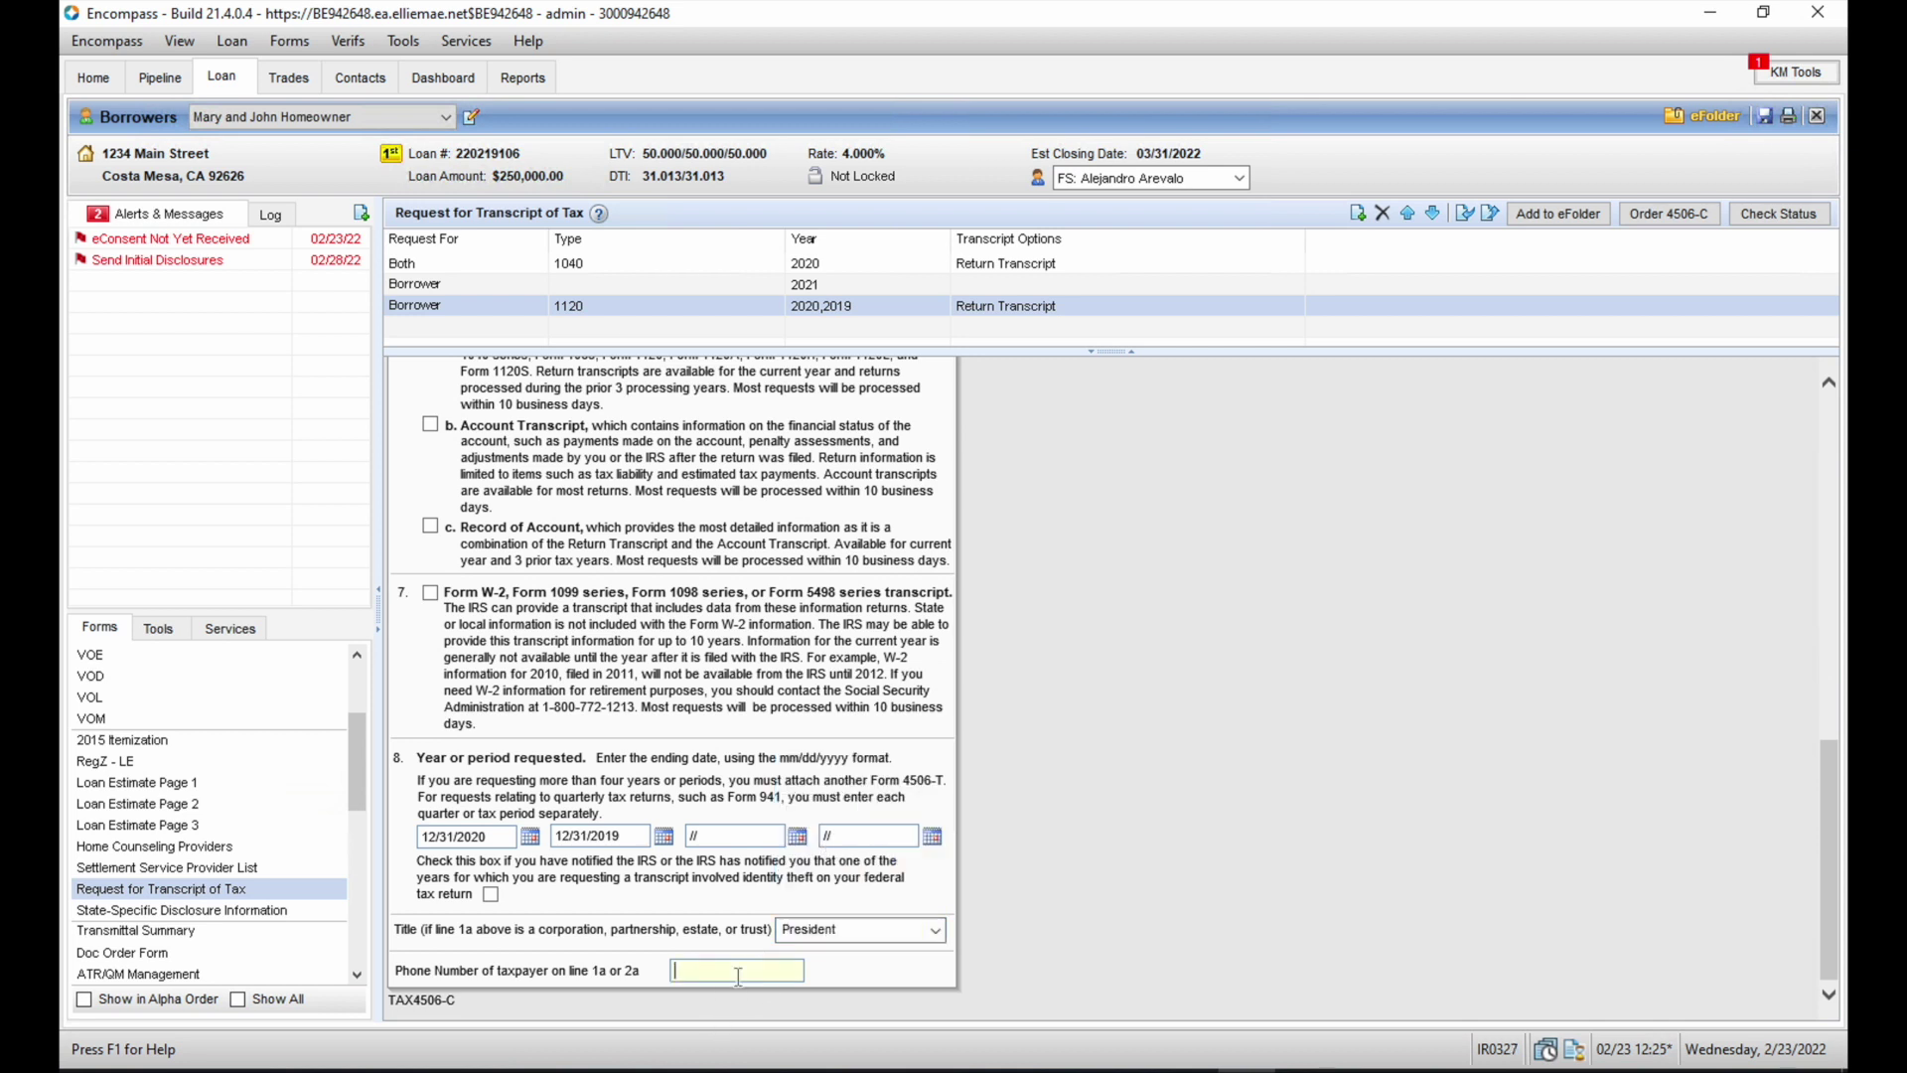
text(949-555-1300)
click(1750, 438)
click(1702, 116)
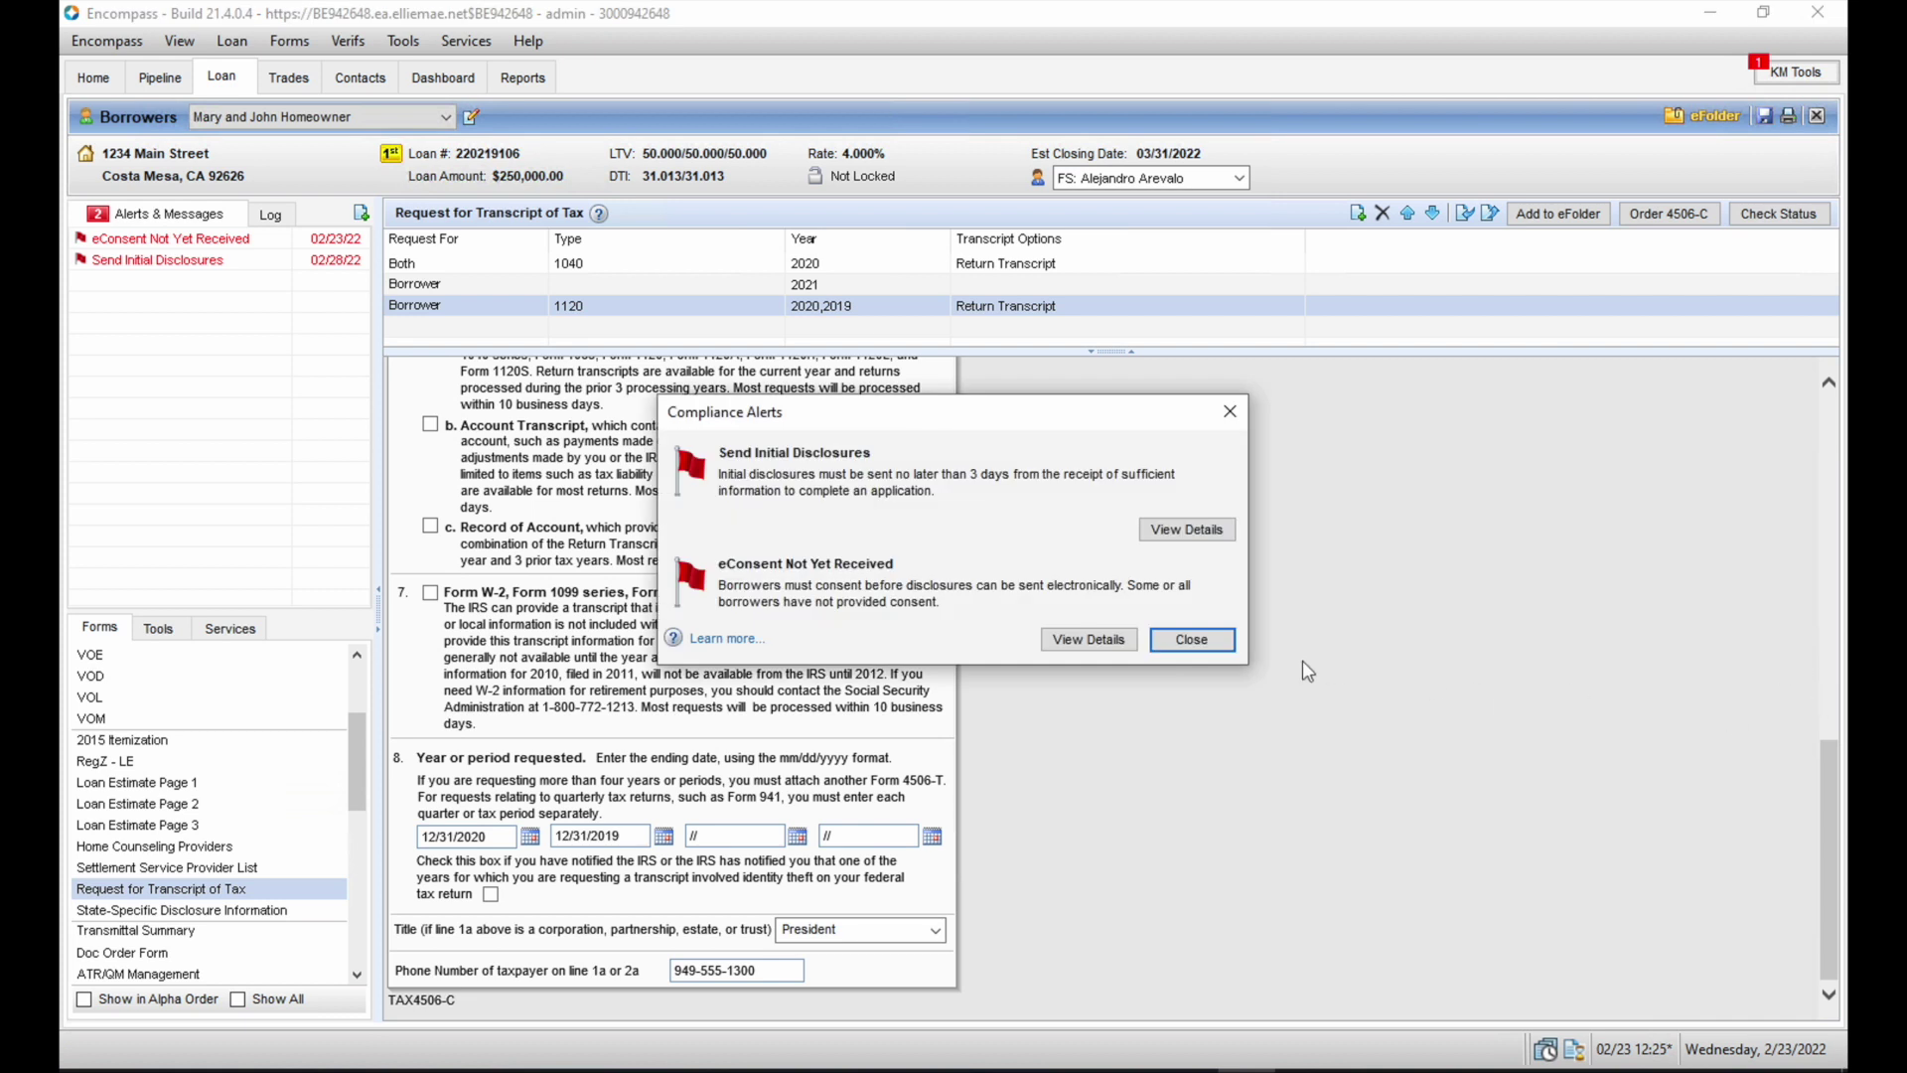
click(1197, 639)
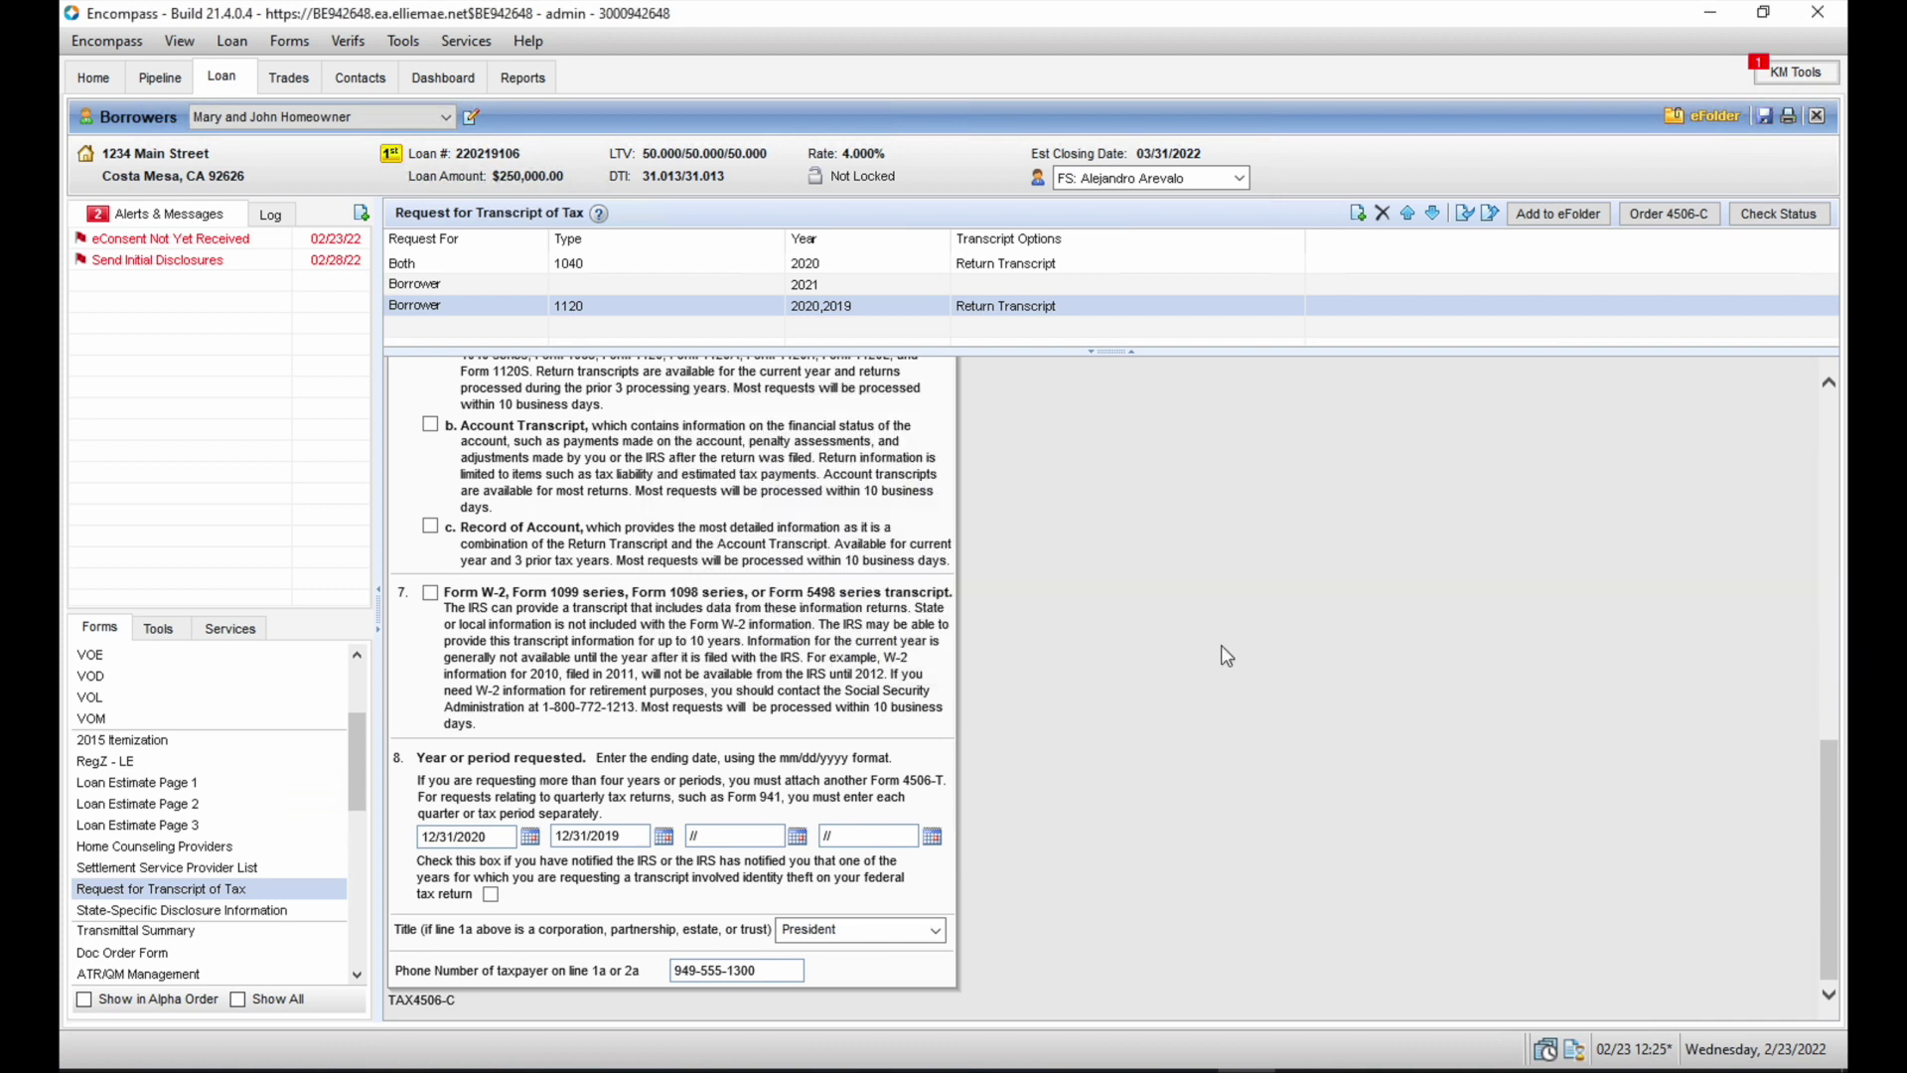
click(833, 266)
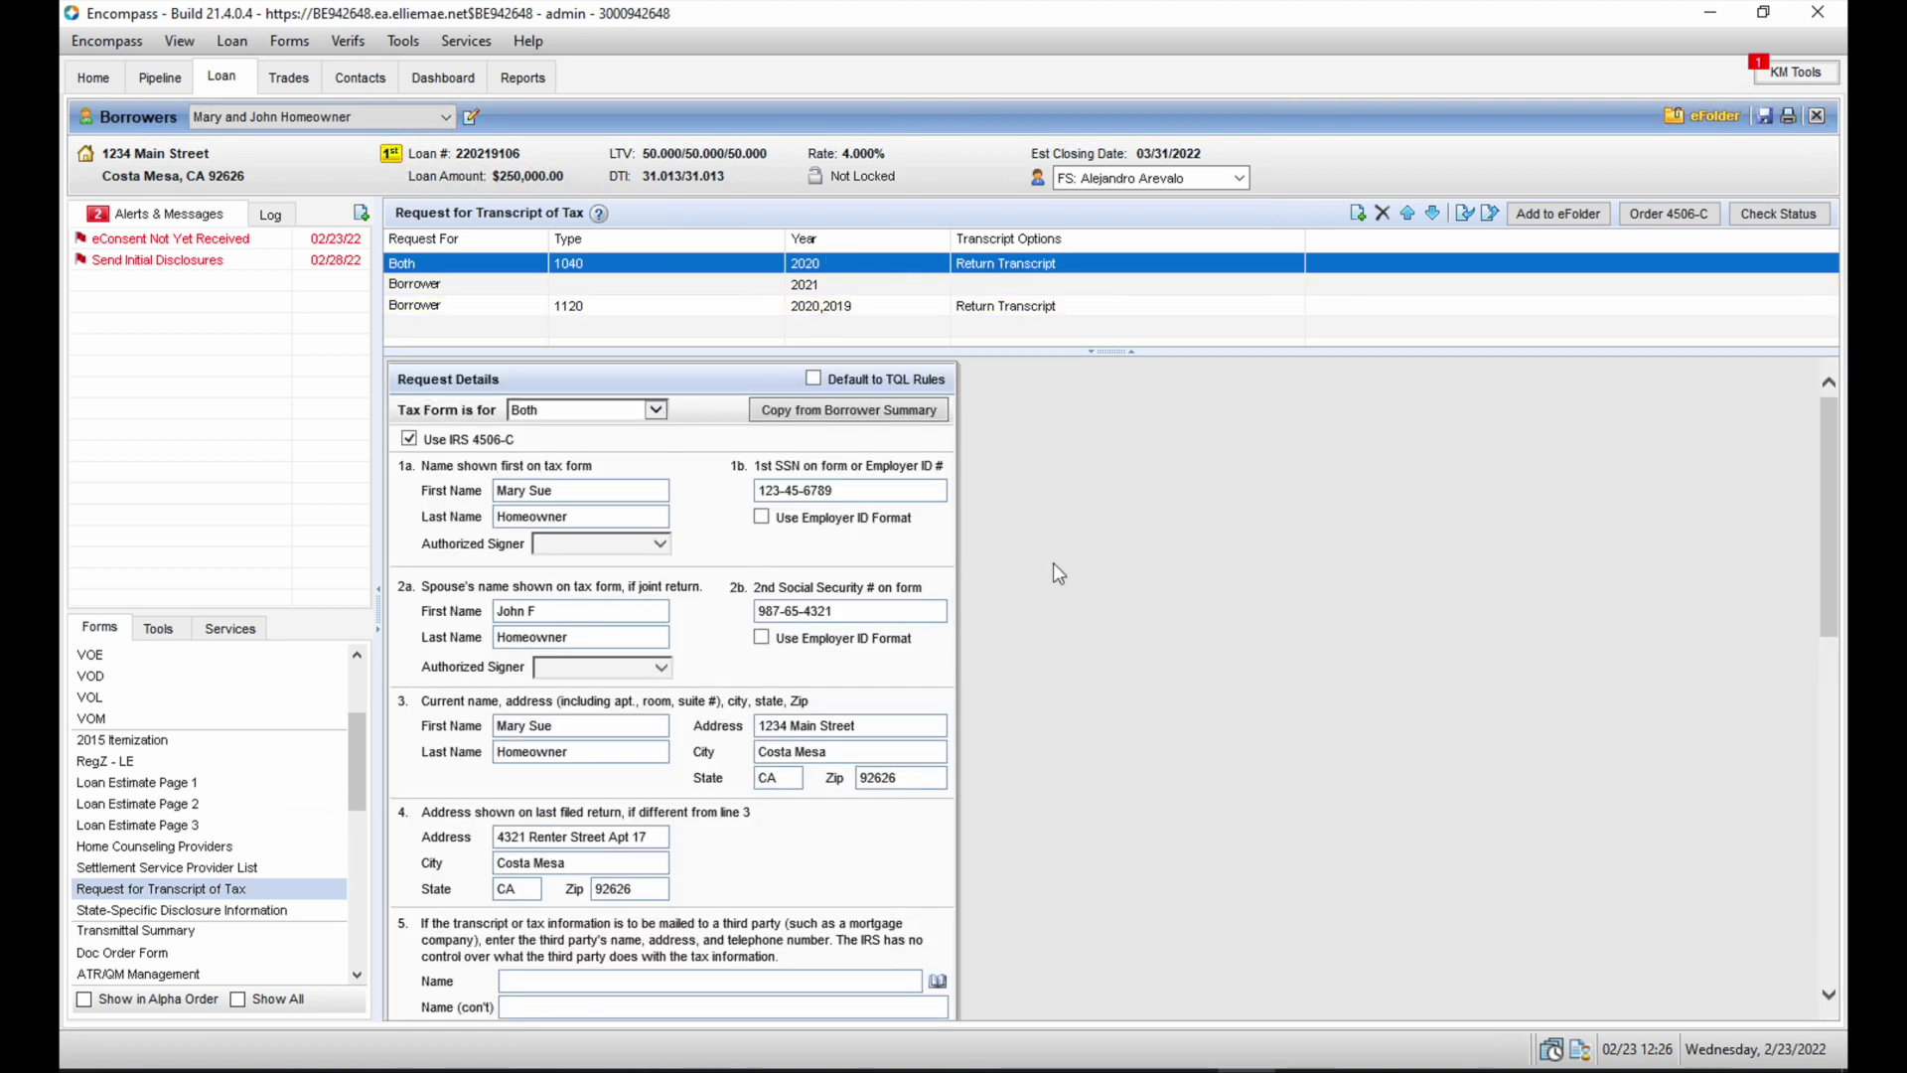
mouse_move(1832, 451)
mouse_down()
mouse_move(1830, 641)
mouse_move(1828, 452)
mouse_up()
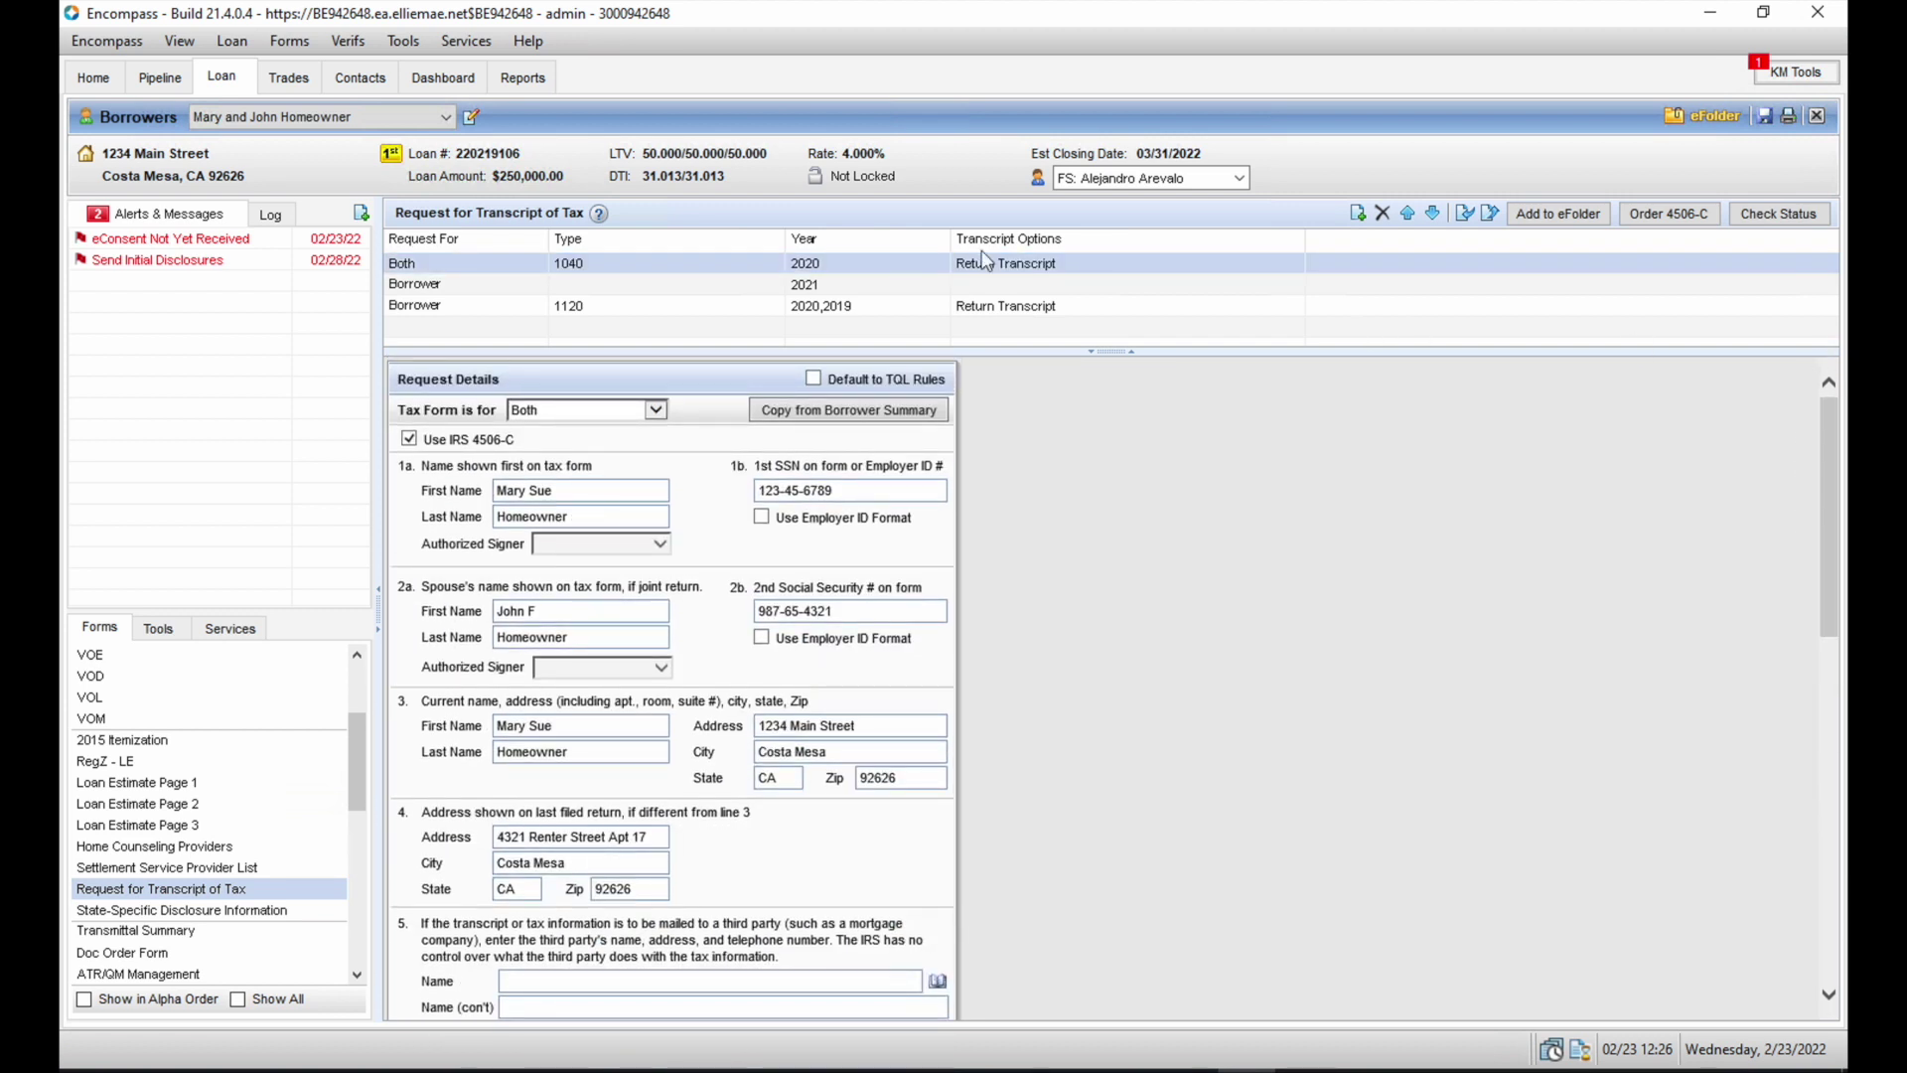
click(809, 284)
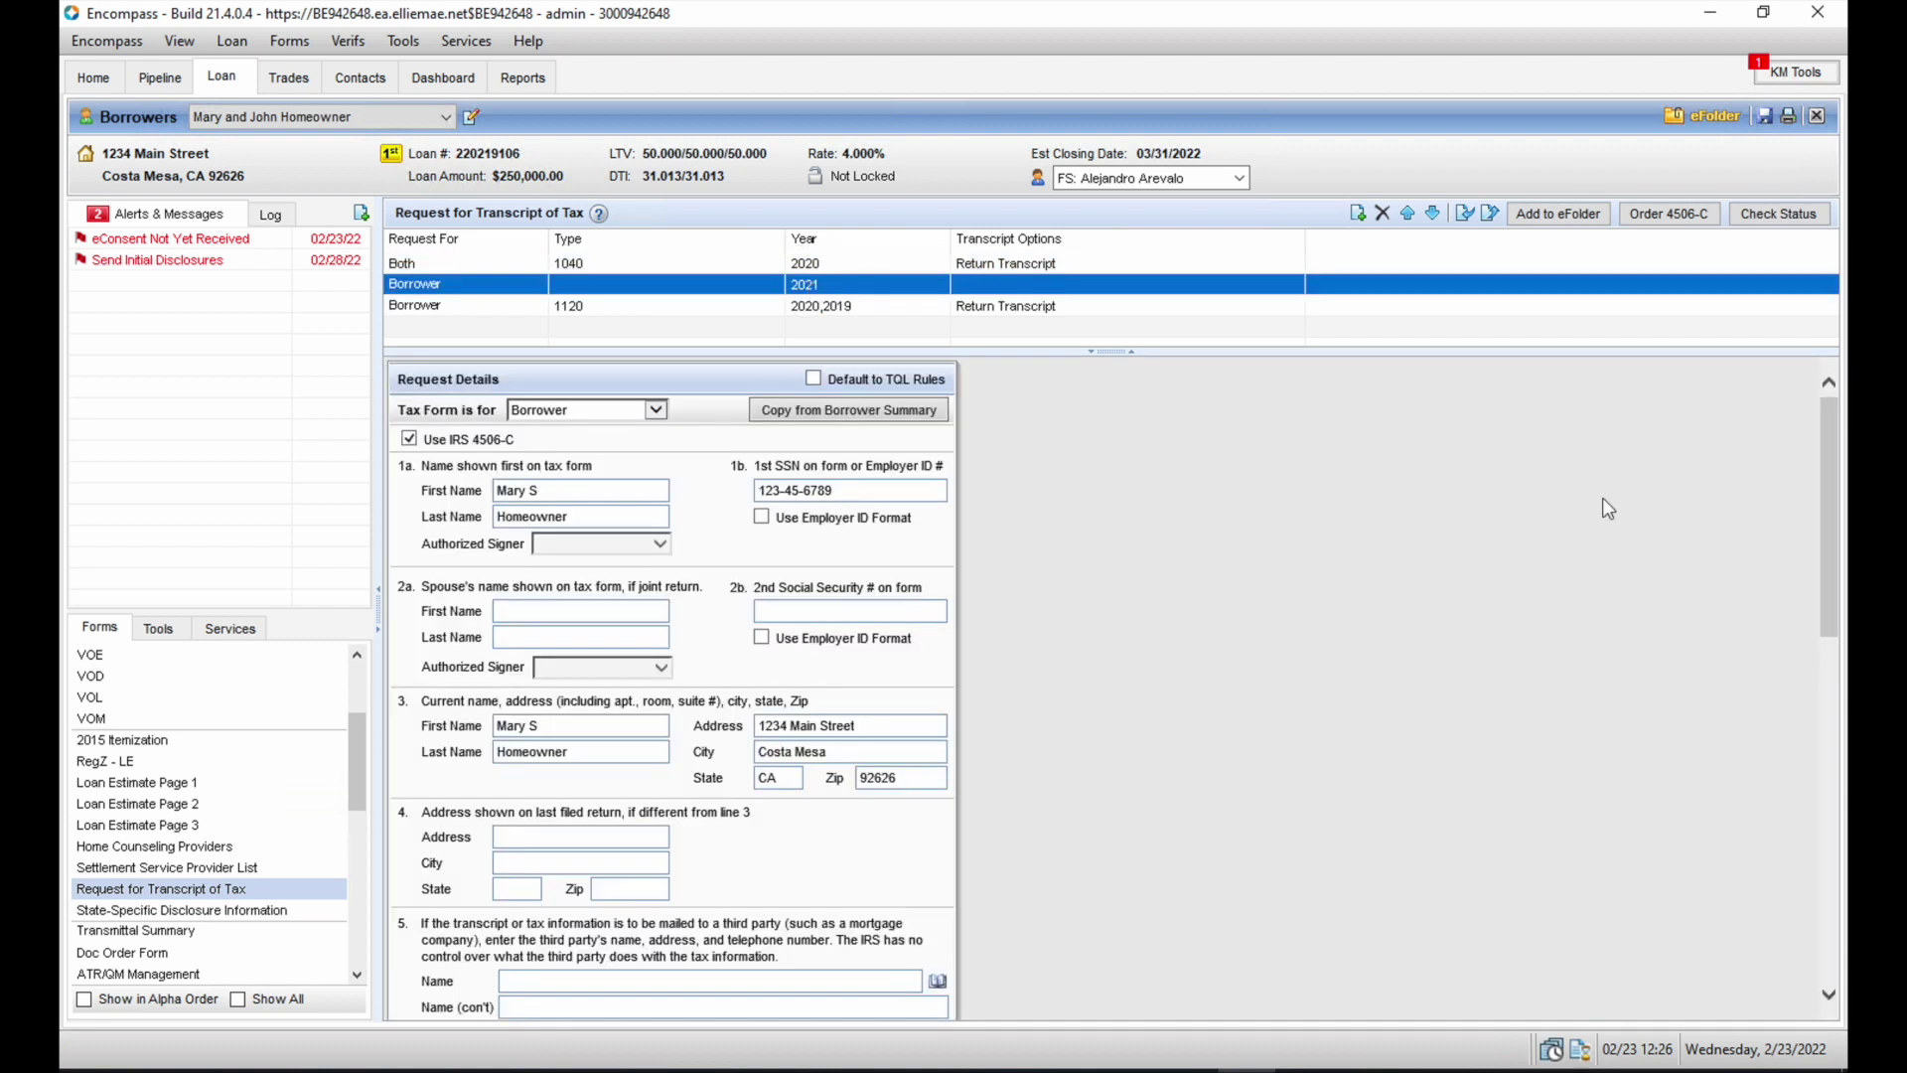
drag(1833, 463, 1795, 713)
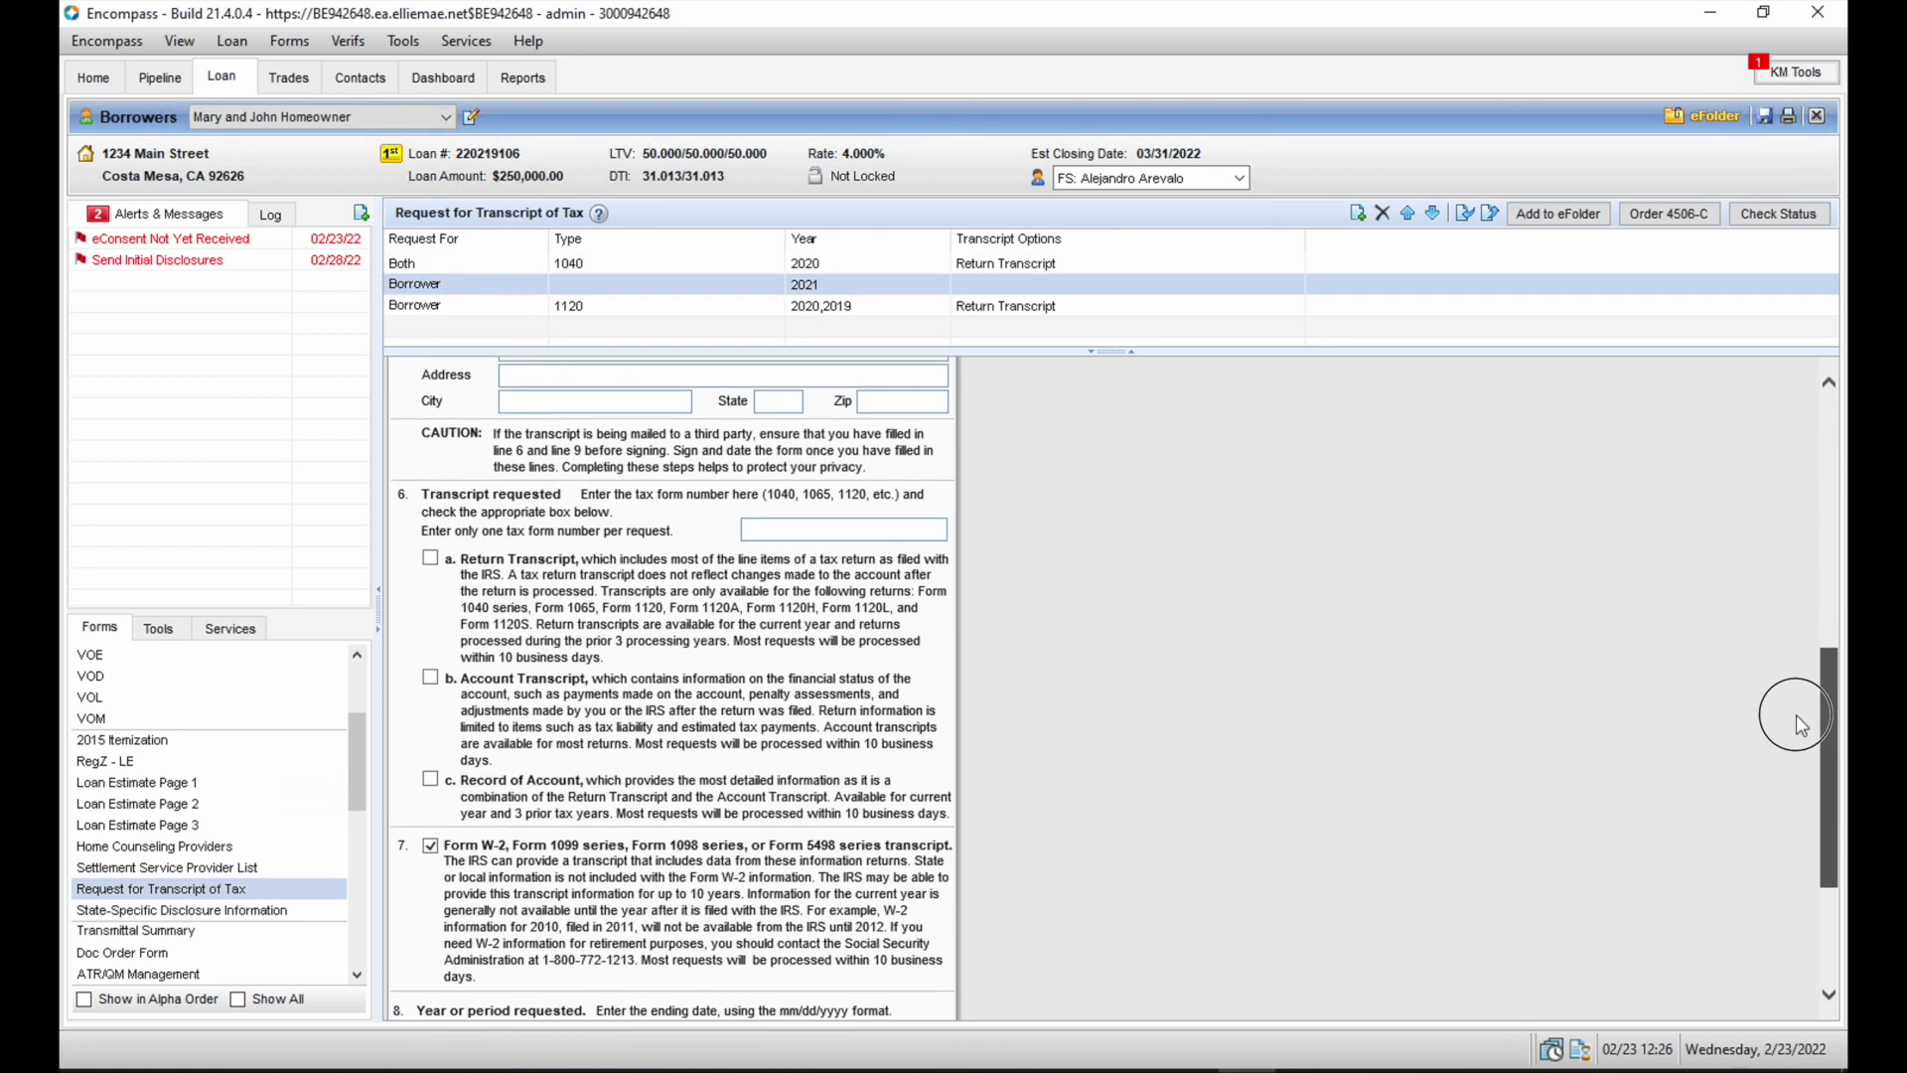
click(836, 304)
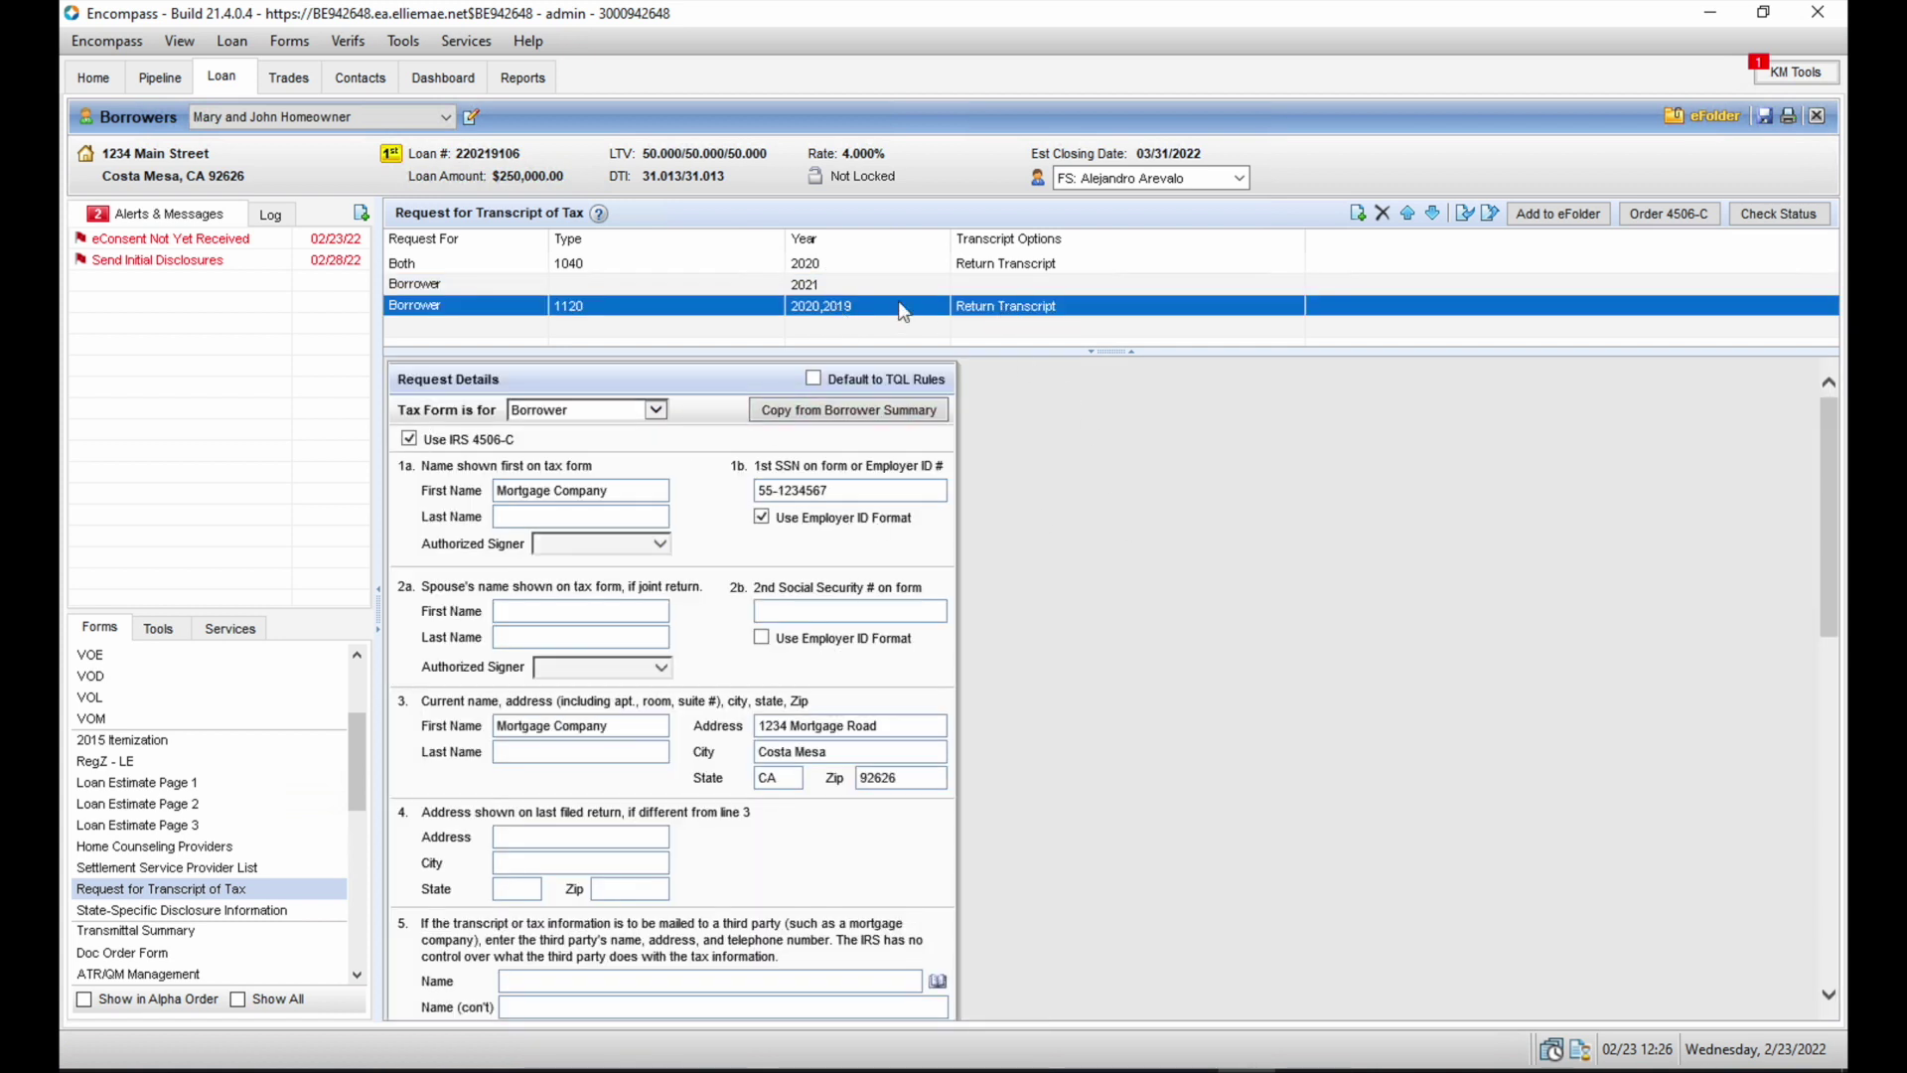
drag(1832, 494, 1812, 685)
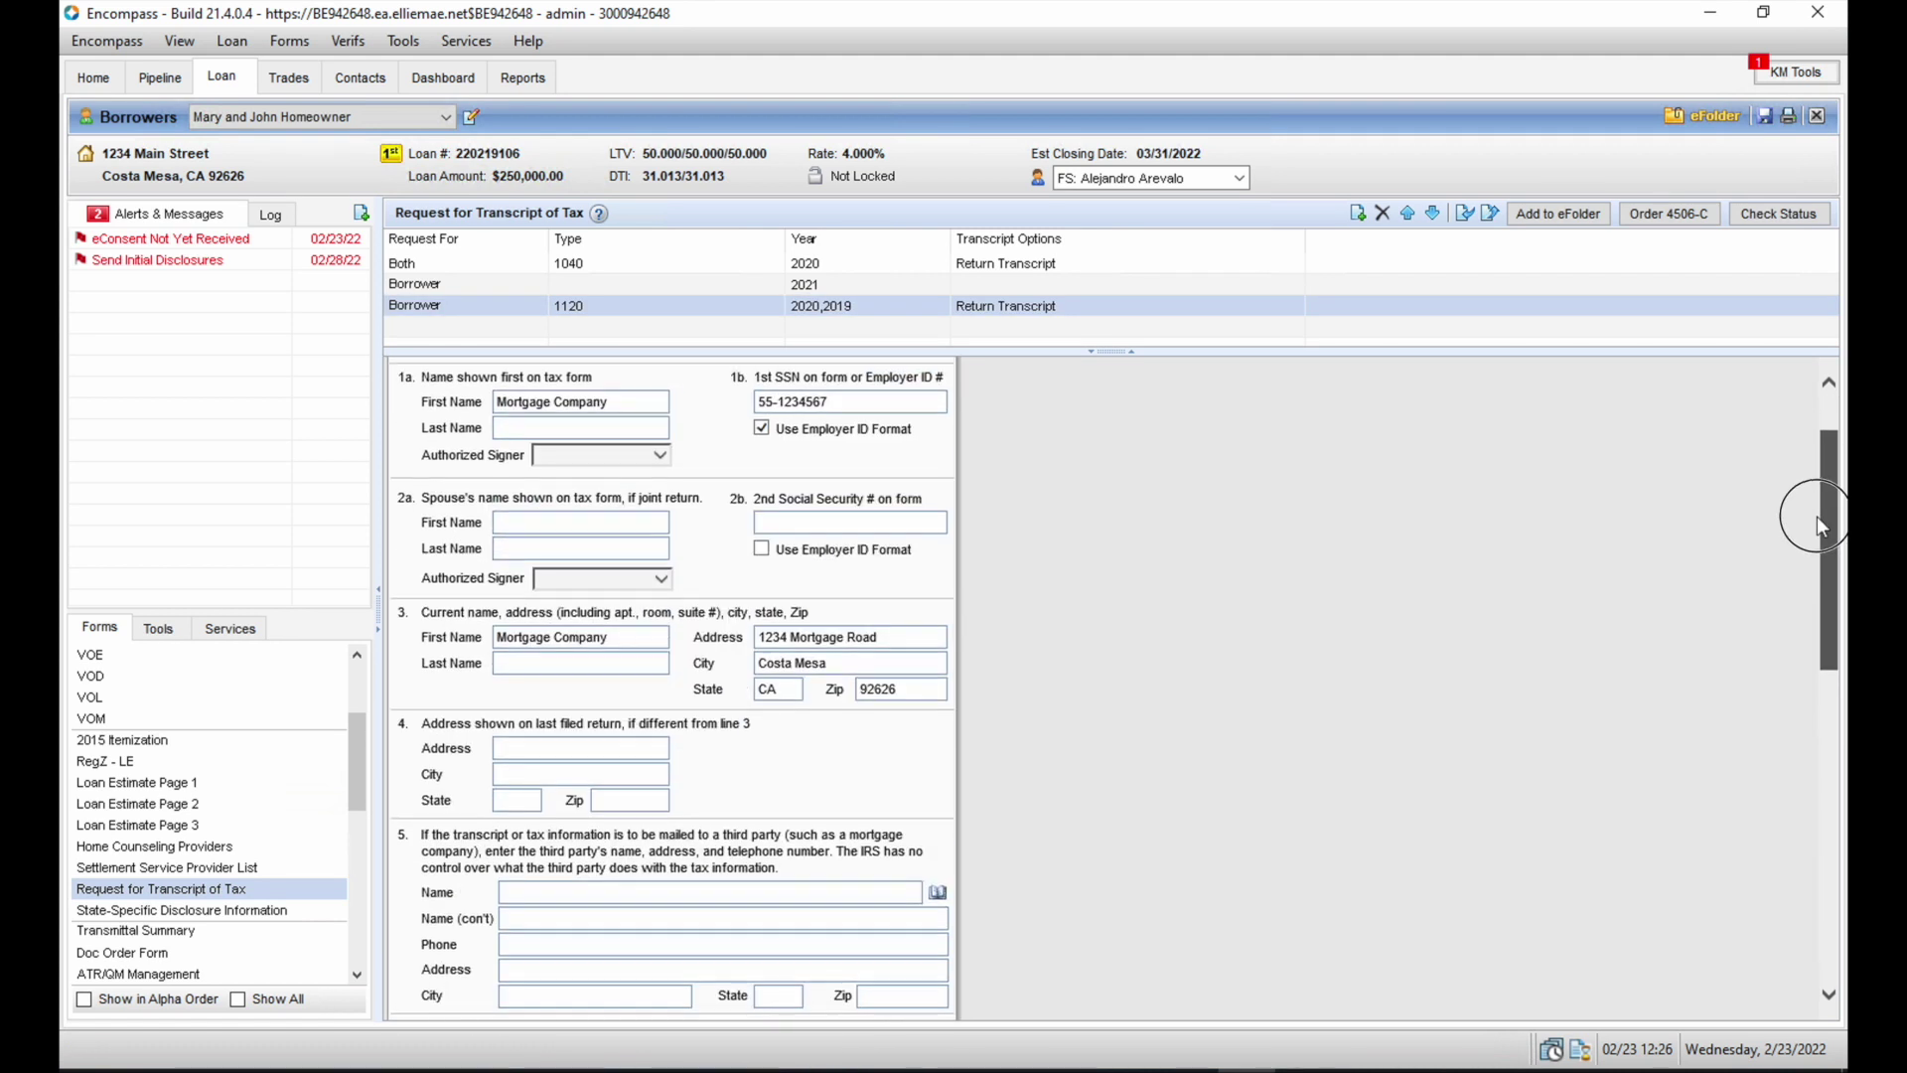
drag(1820, 524, 1820, 426)
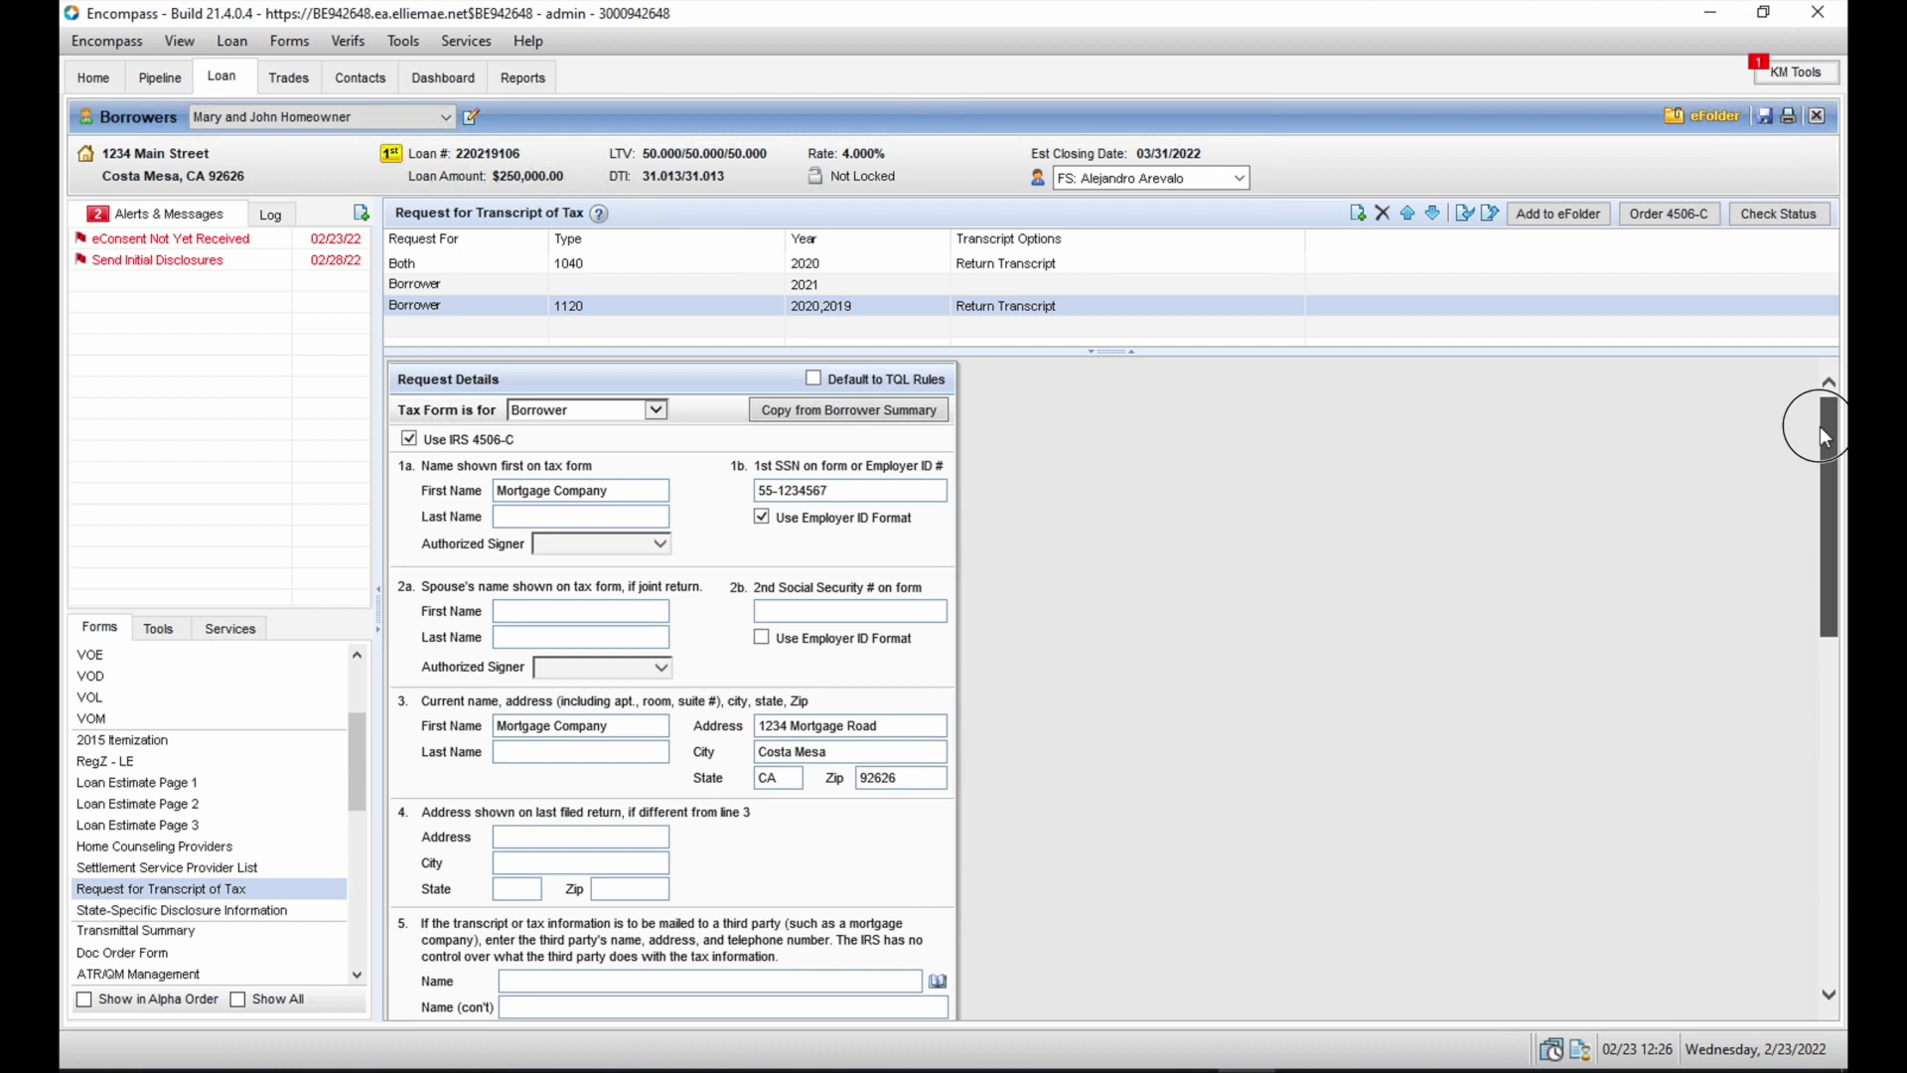
click(1725, 116)
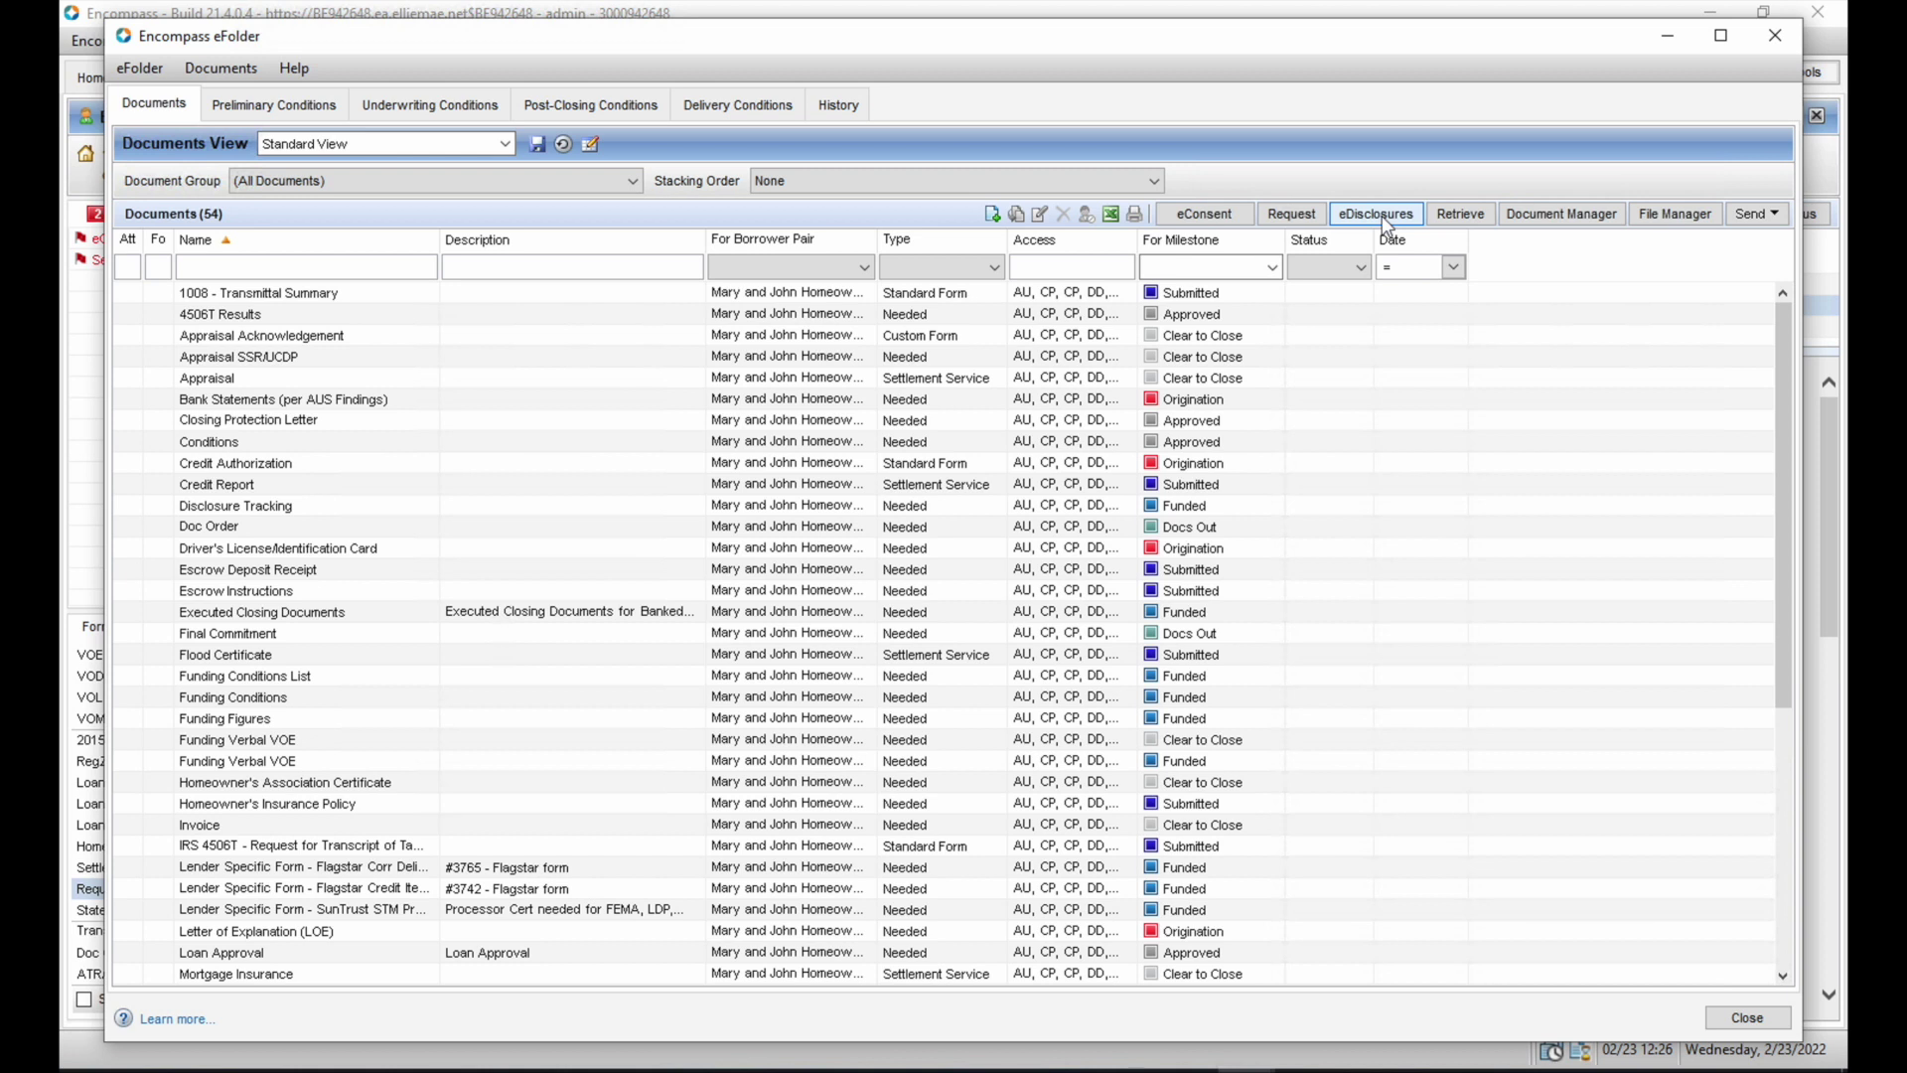
- Order eDisclosures using the All Fixed Rate Conventional 1st Lien Loans plan, proceeding past the audit
click(1381, 215)
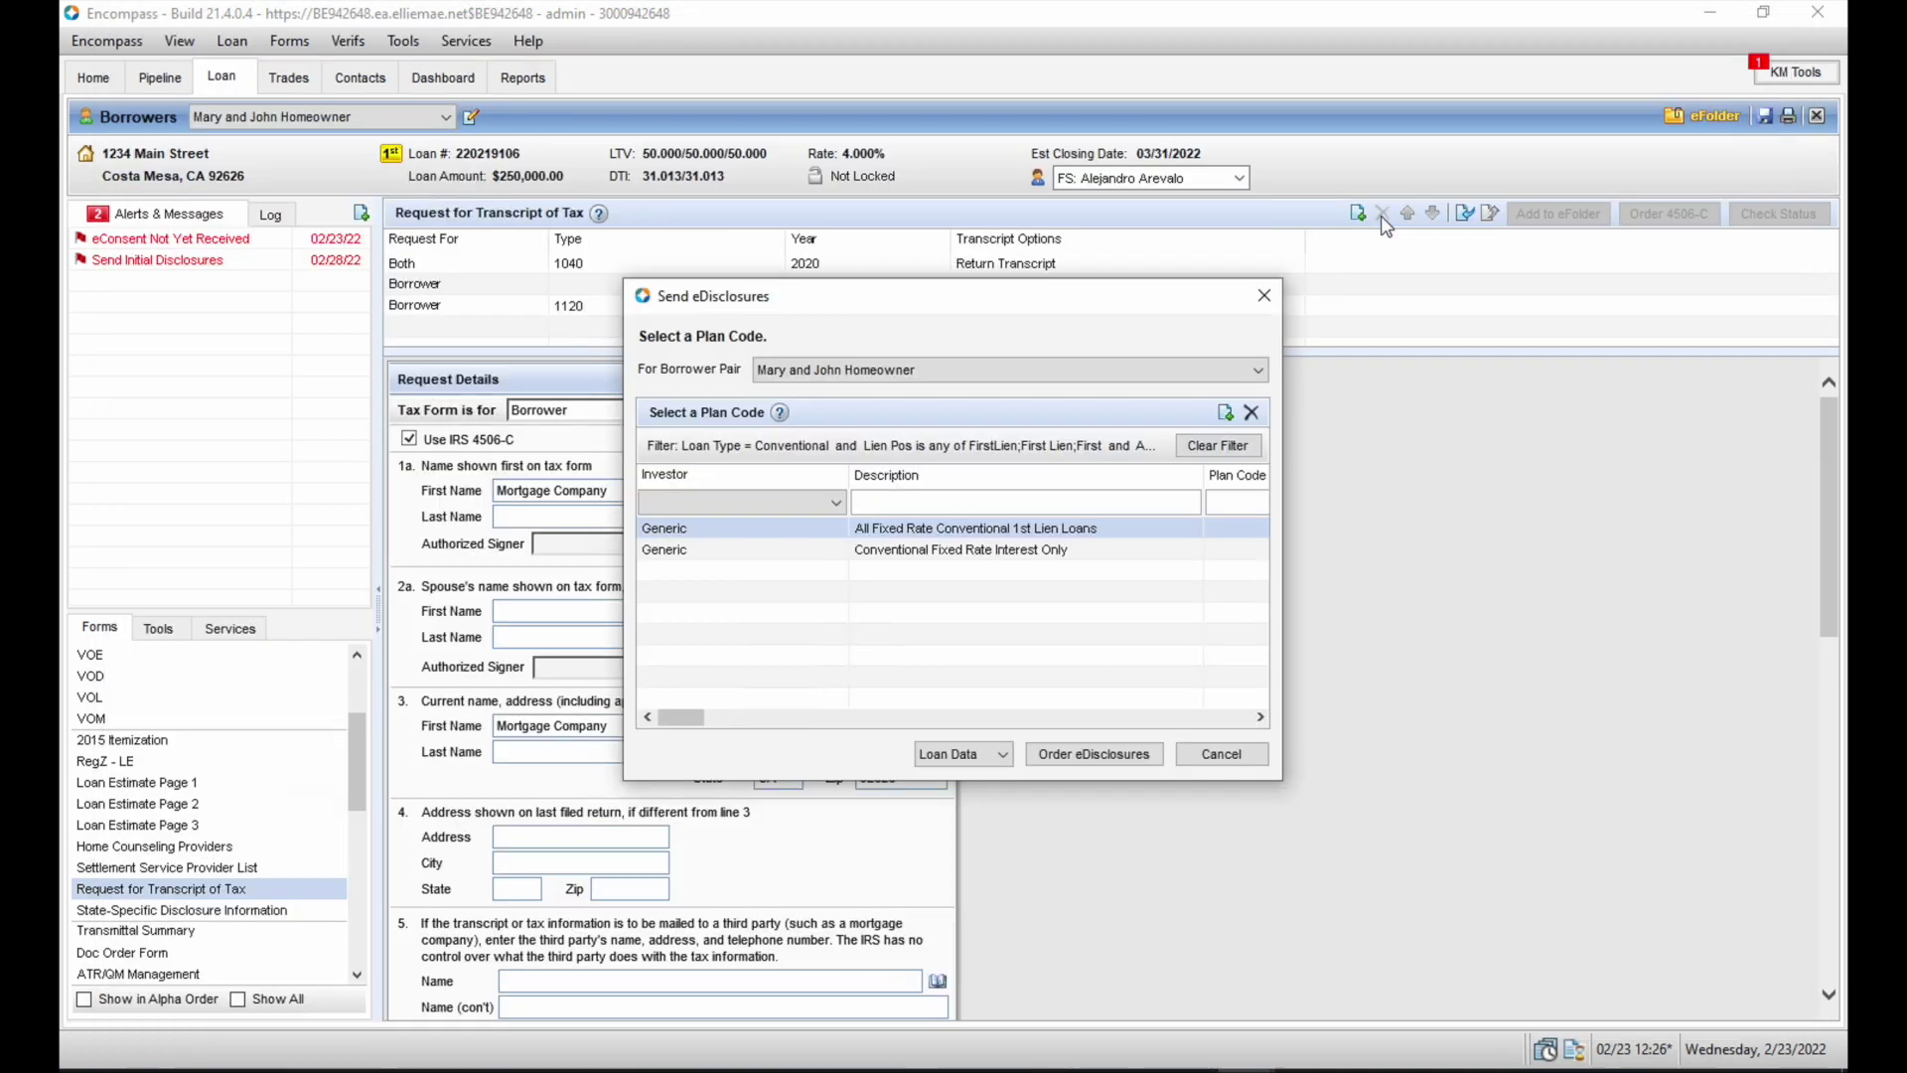
click(1085, 530)
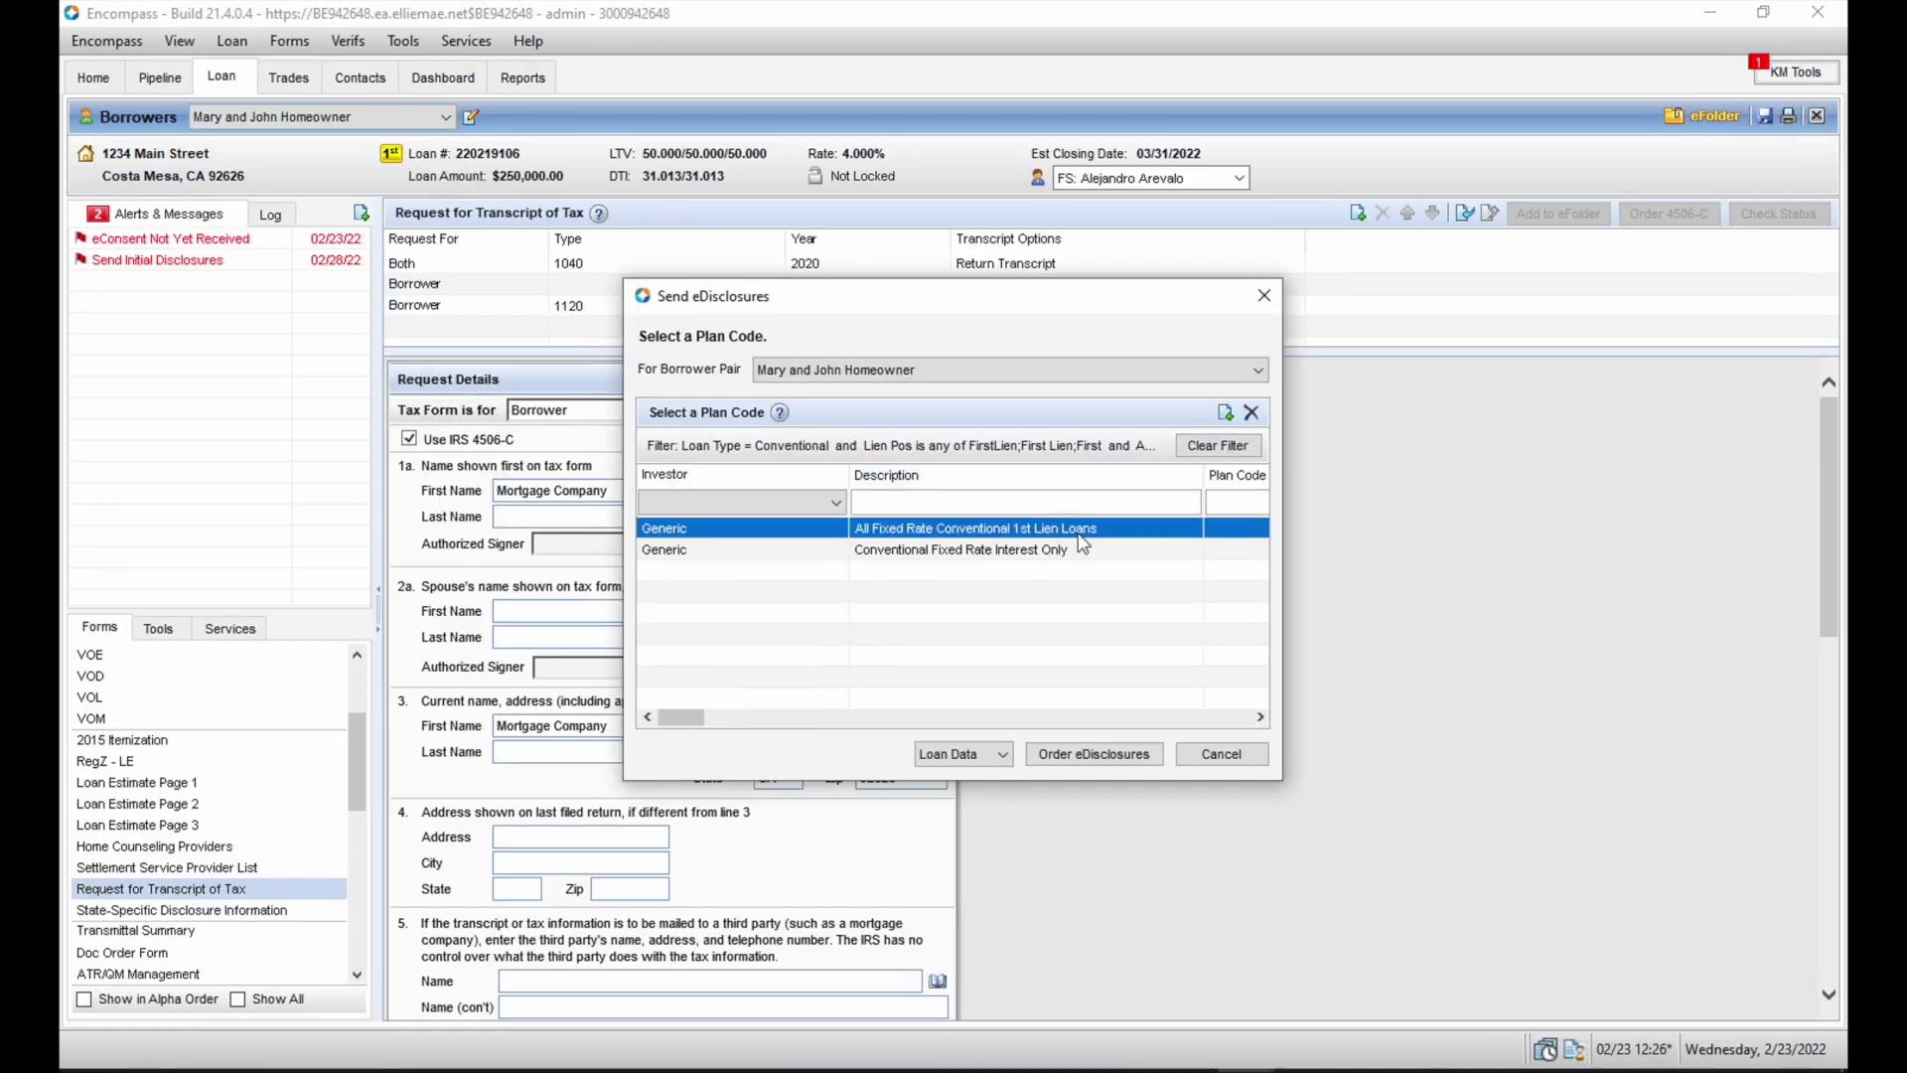
click(1130, 763)
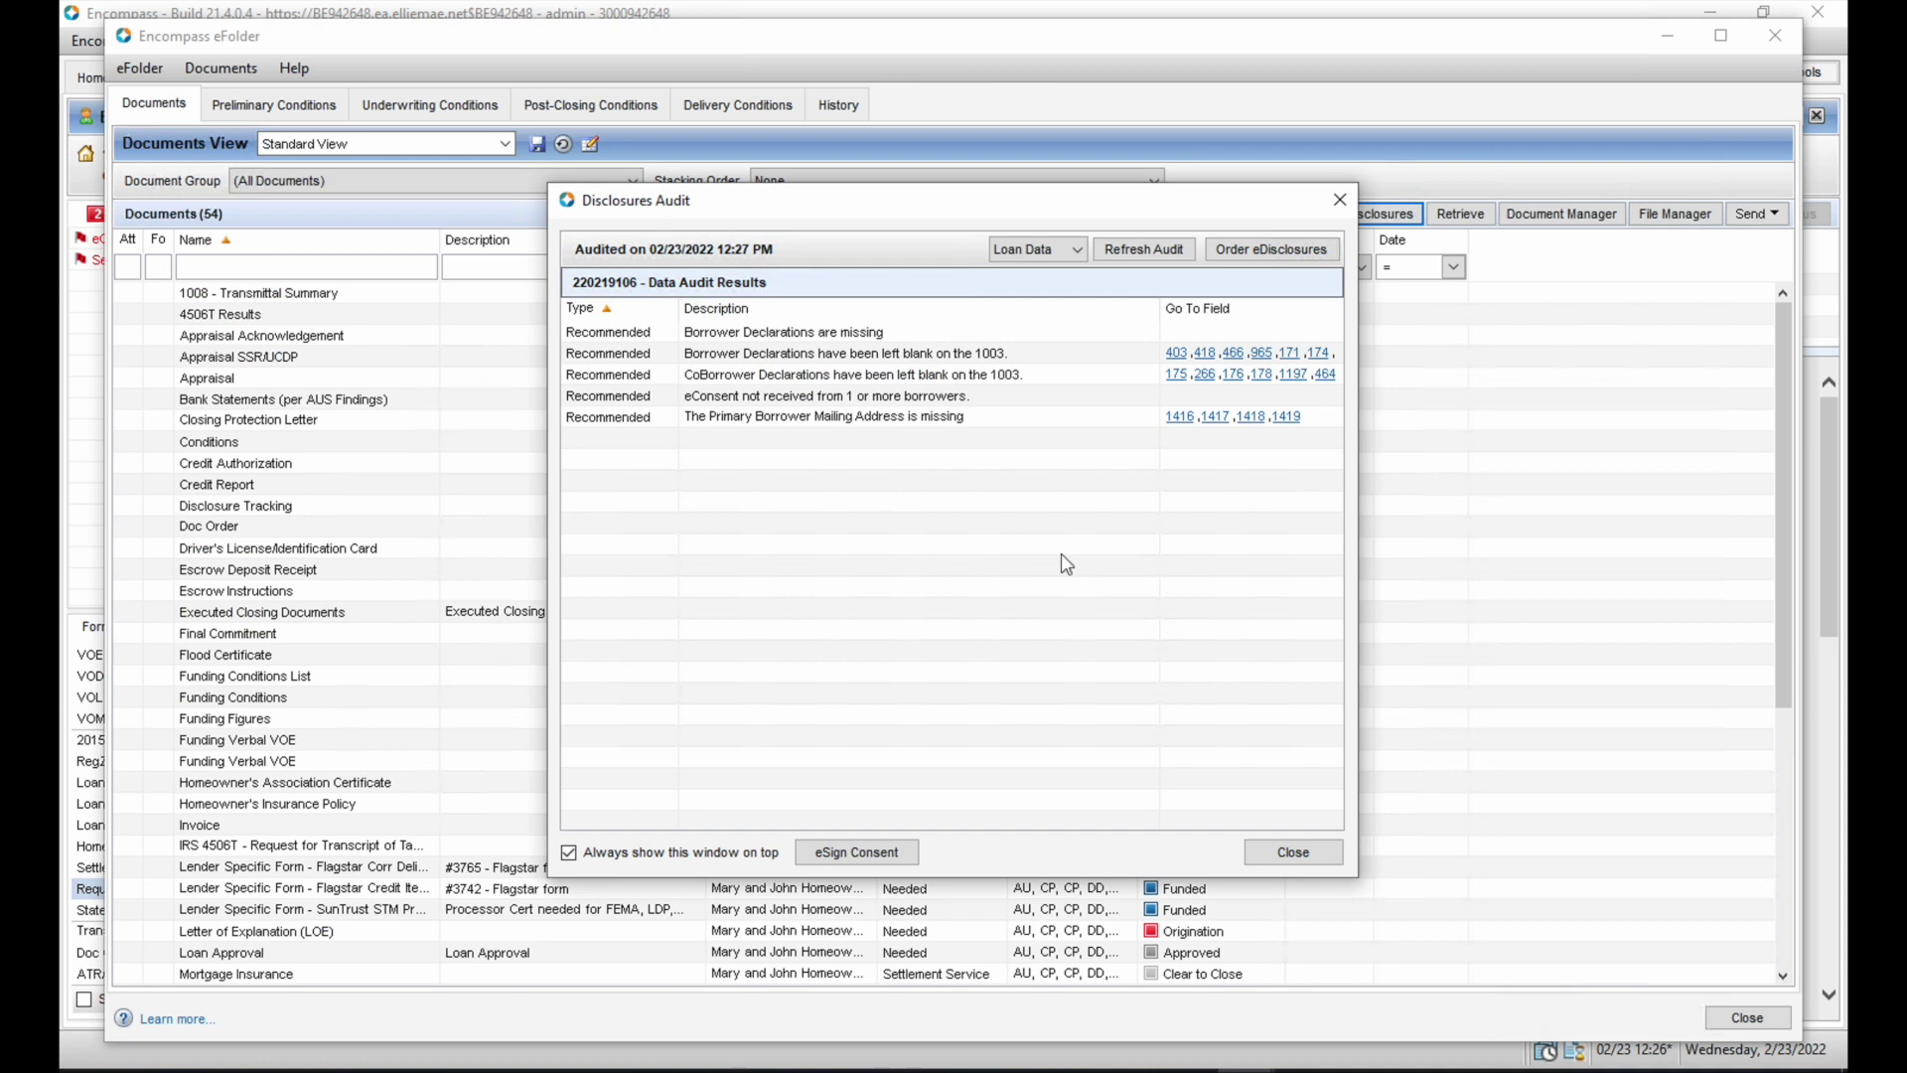
click(1314, 253)
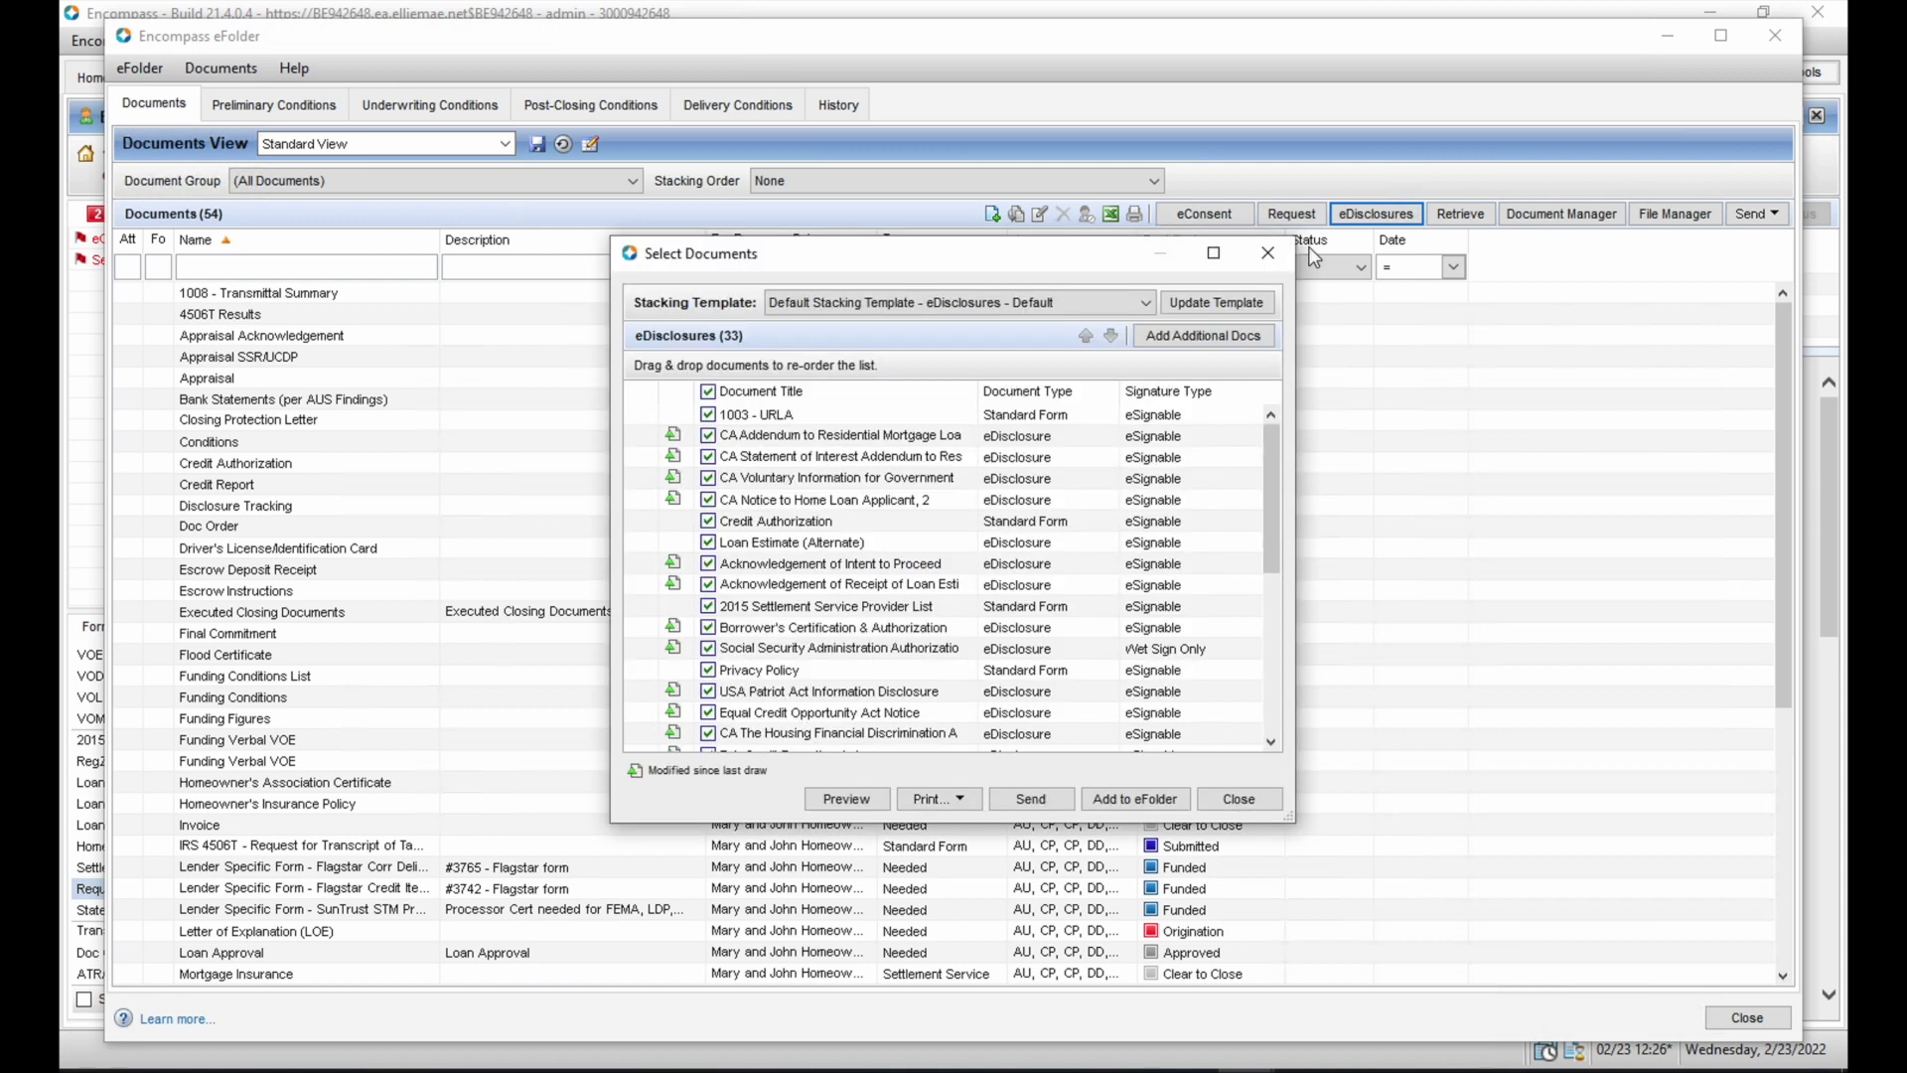
- Deselect all documents, select only the three IRS 4506T requests, and preview them
click(708, 391)
drag(1268, 490, 1261, 580)
click(709, 627)
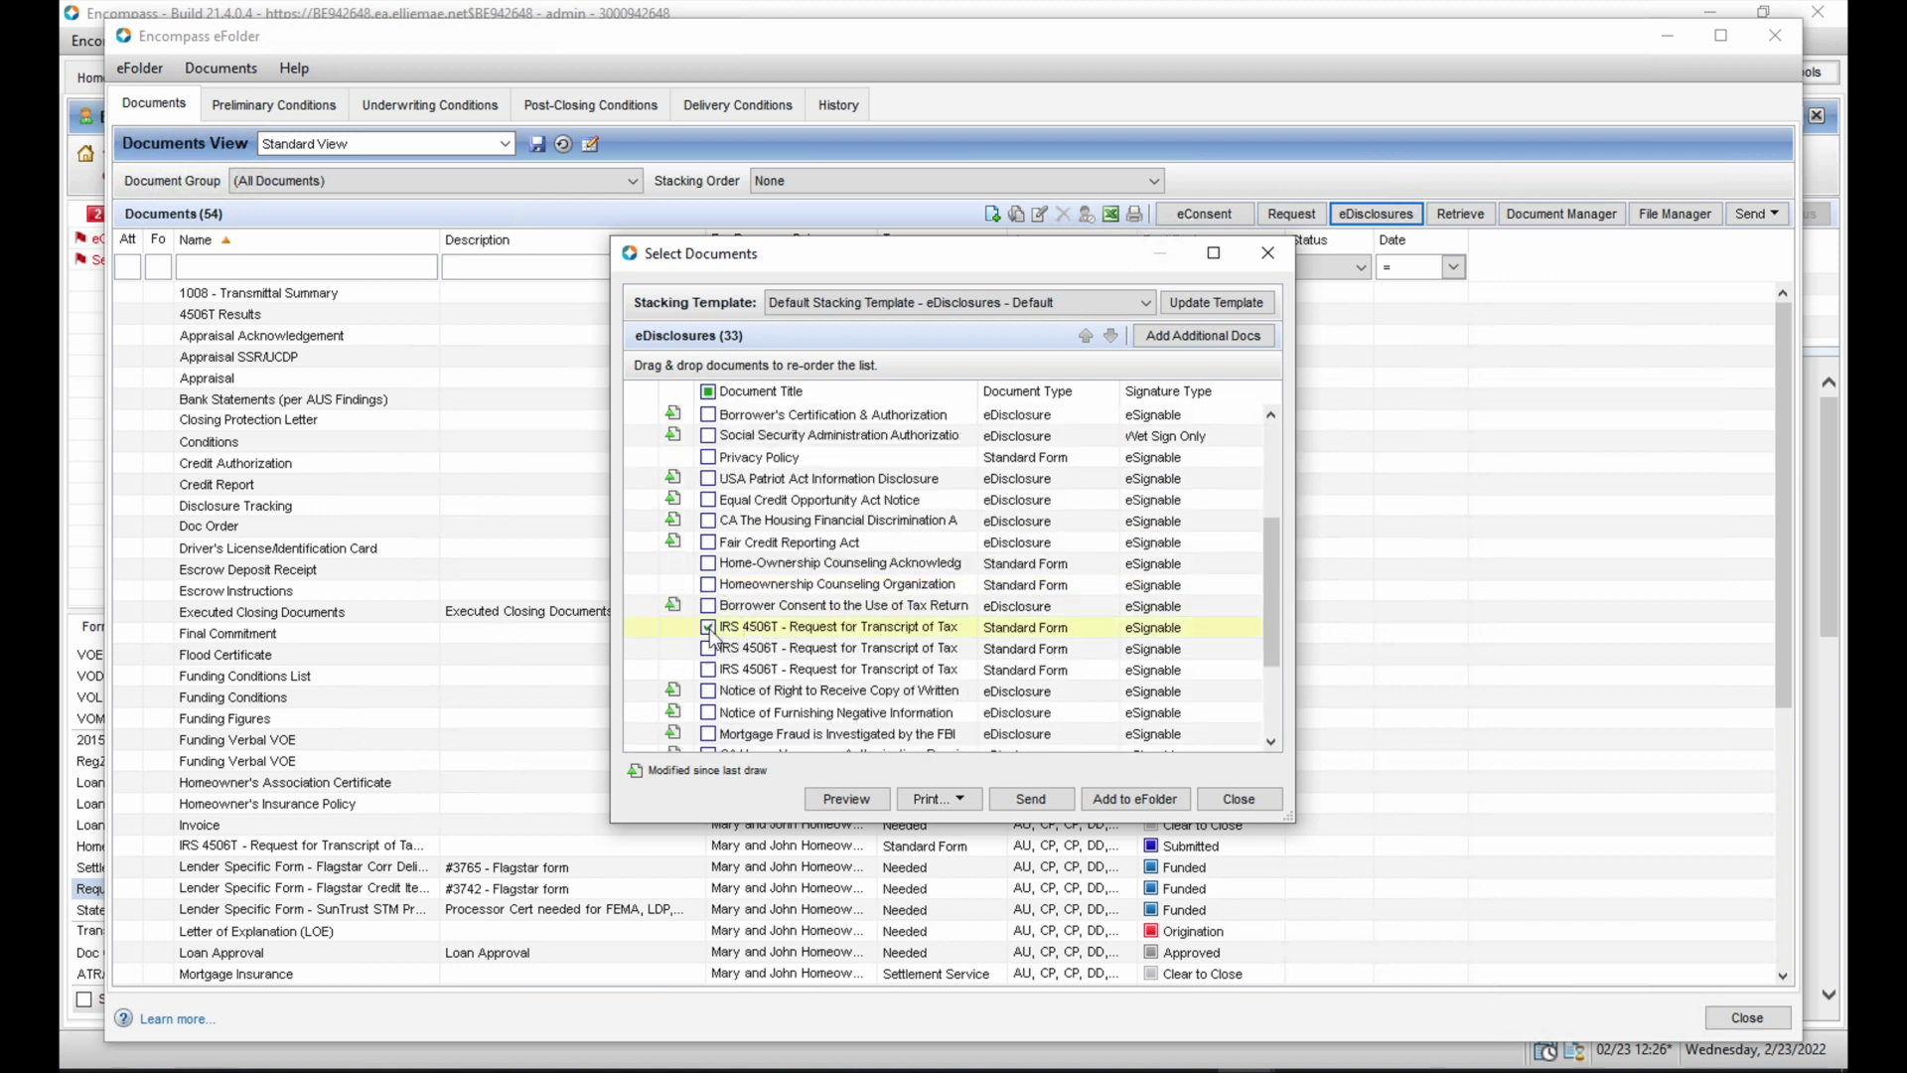
click(708, 648)
click(708, 670)
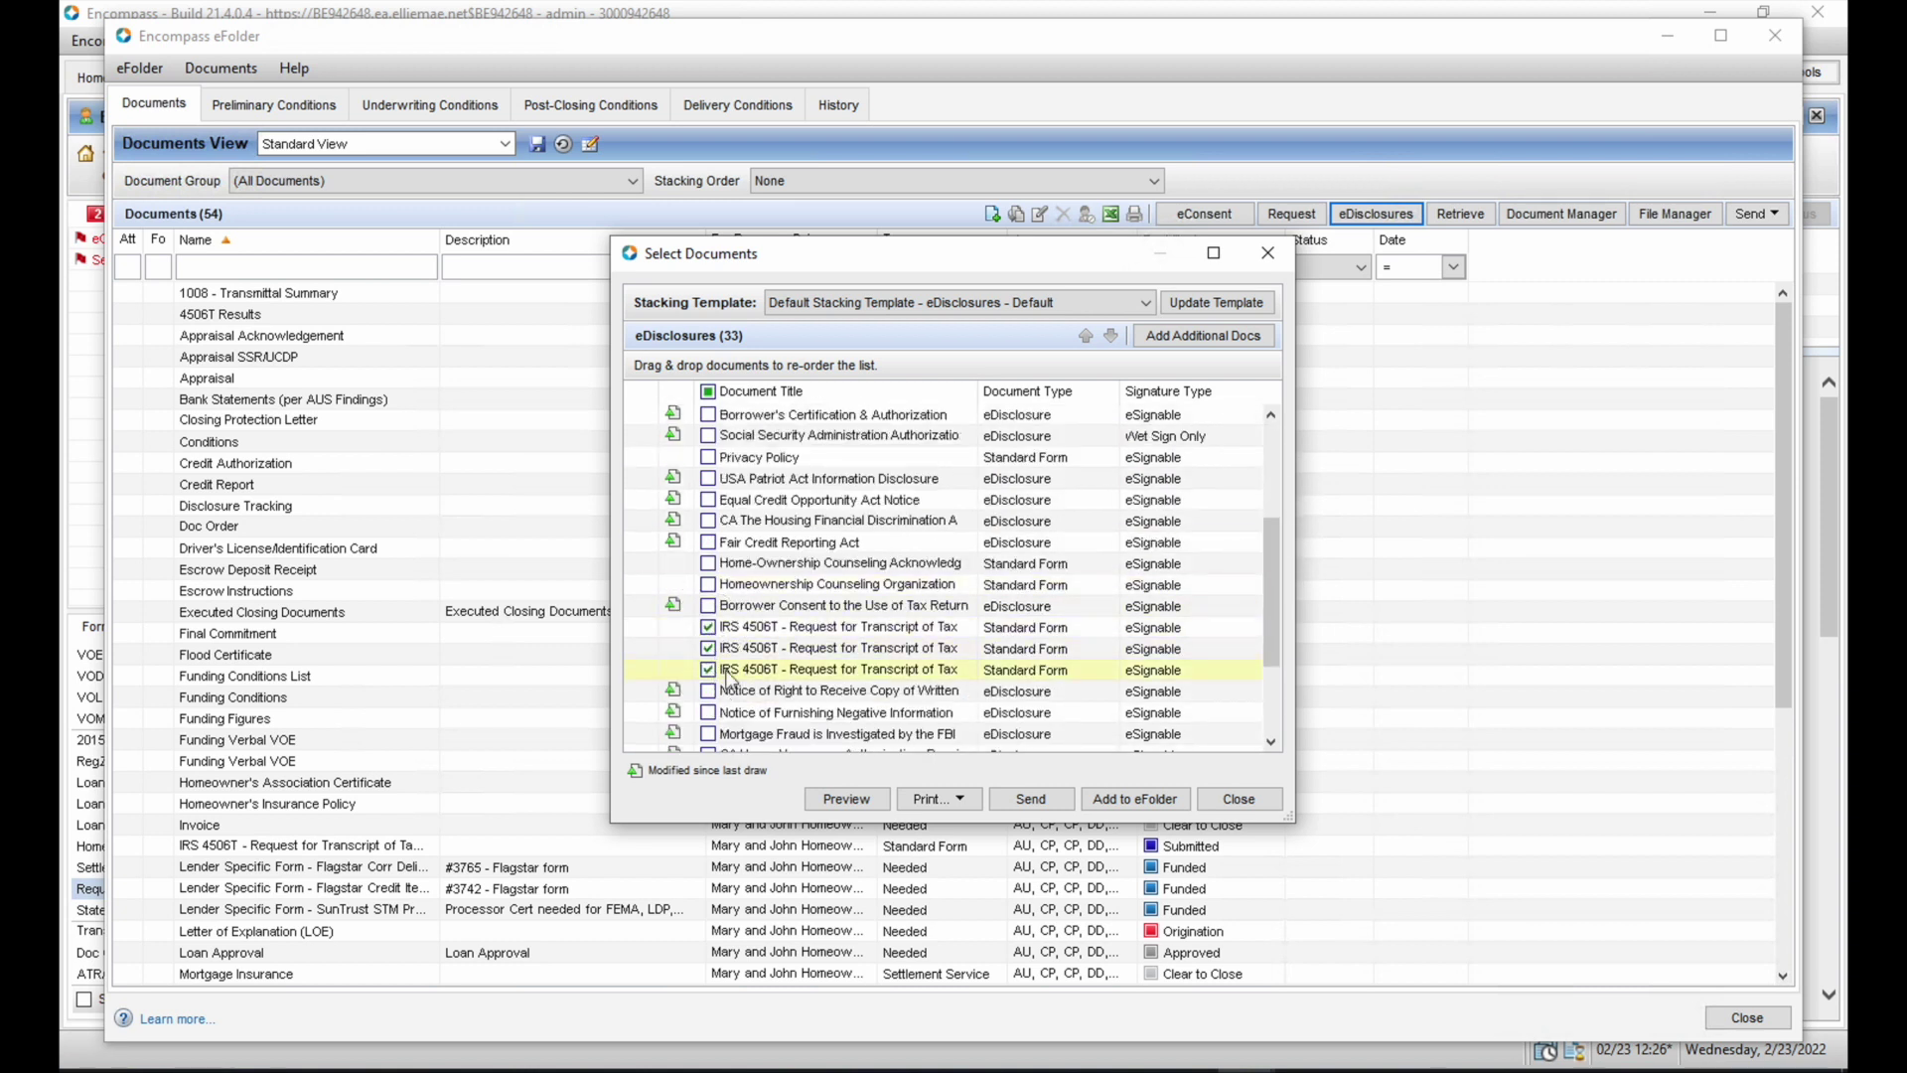
click(842, 796)
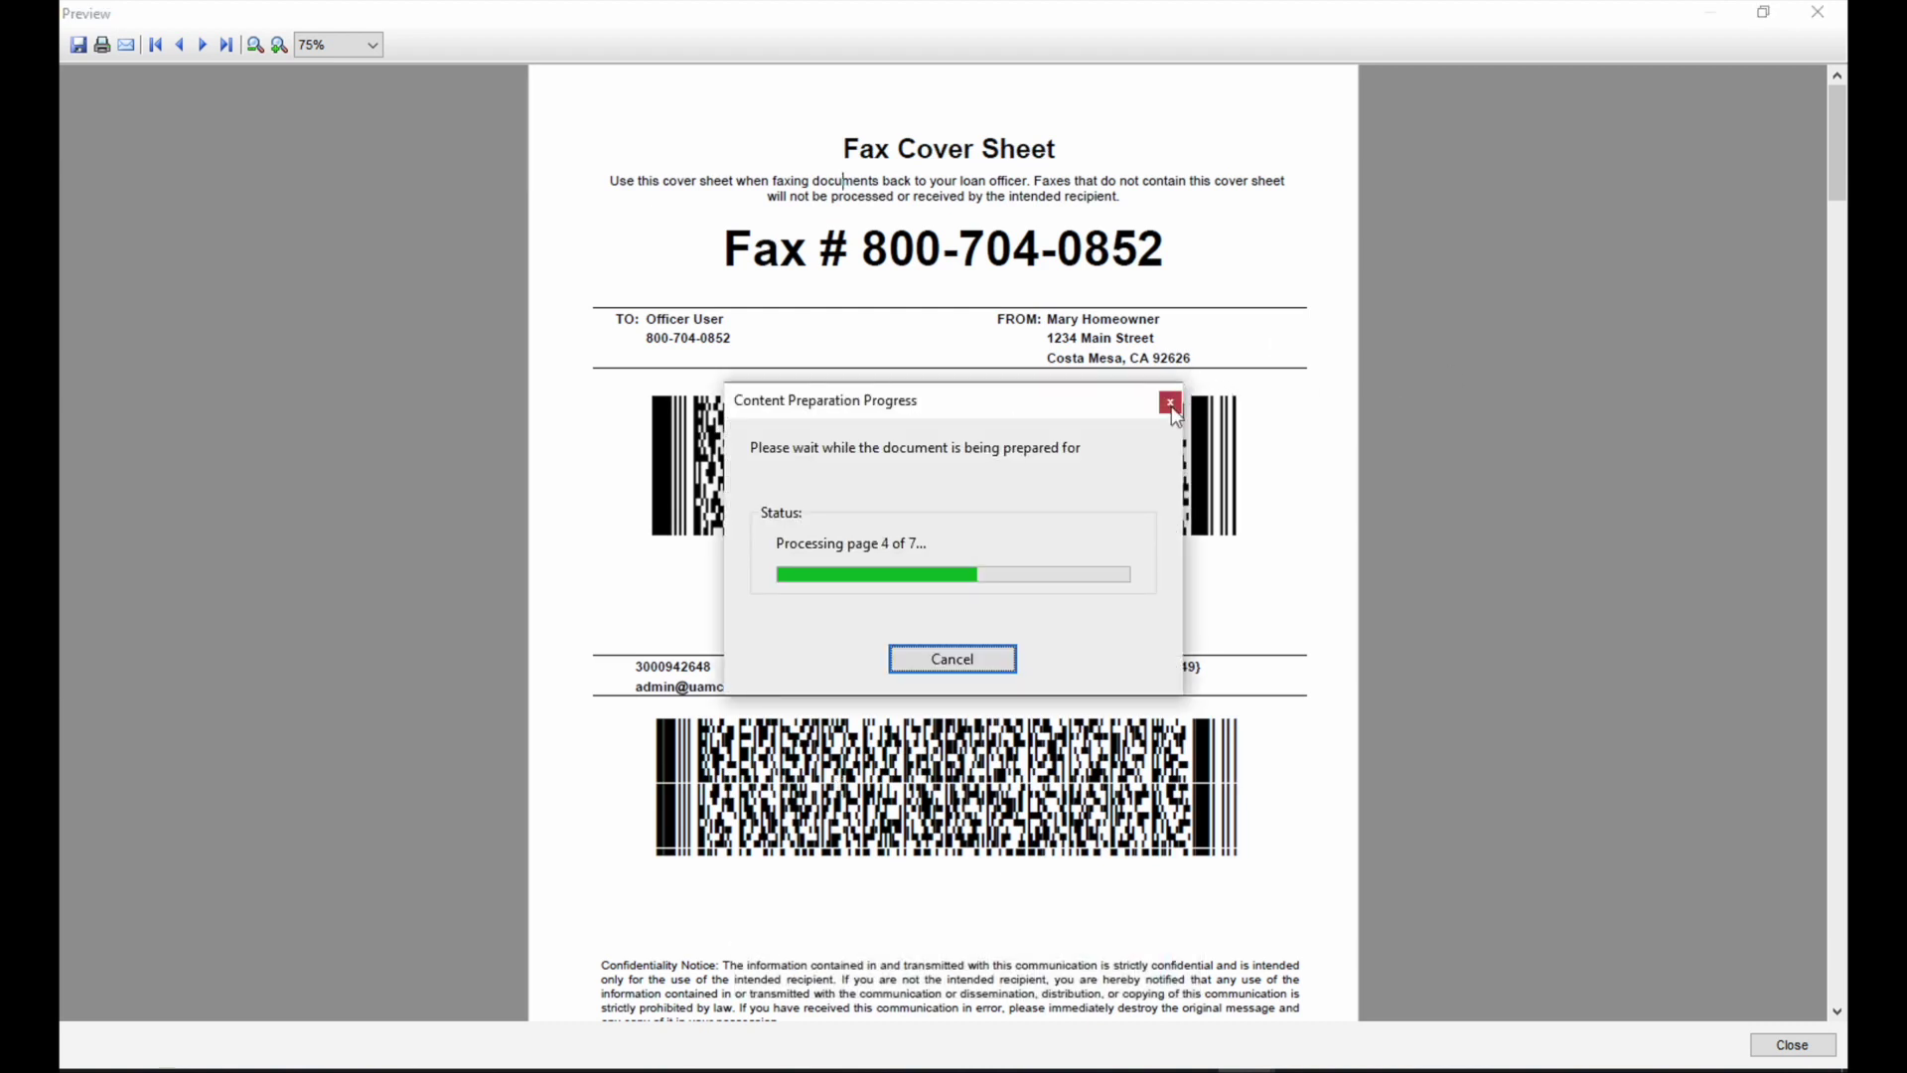
- Scroll through the three previewed 4506-C transcript request pages, then close the preview
click(1170, 402)
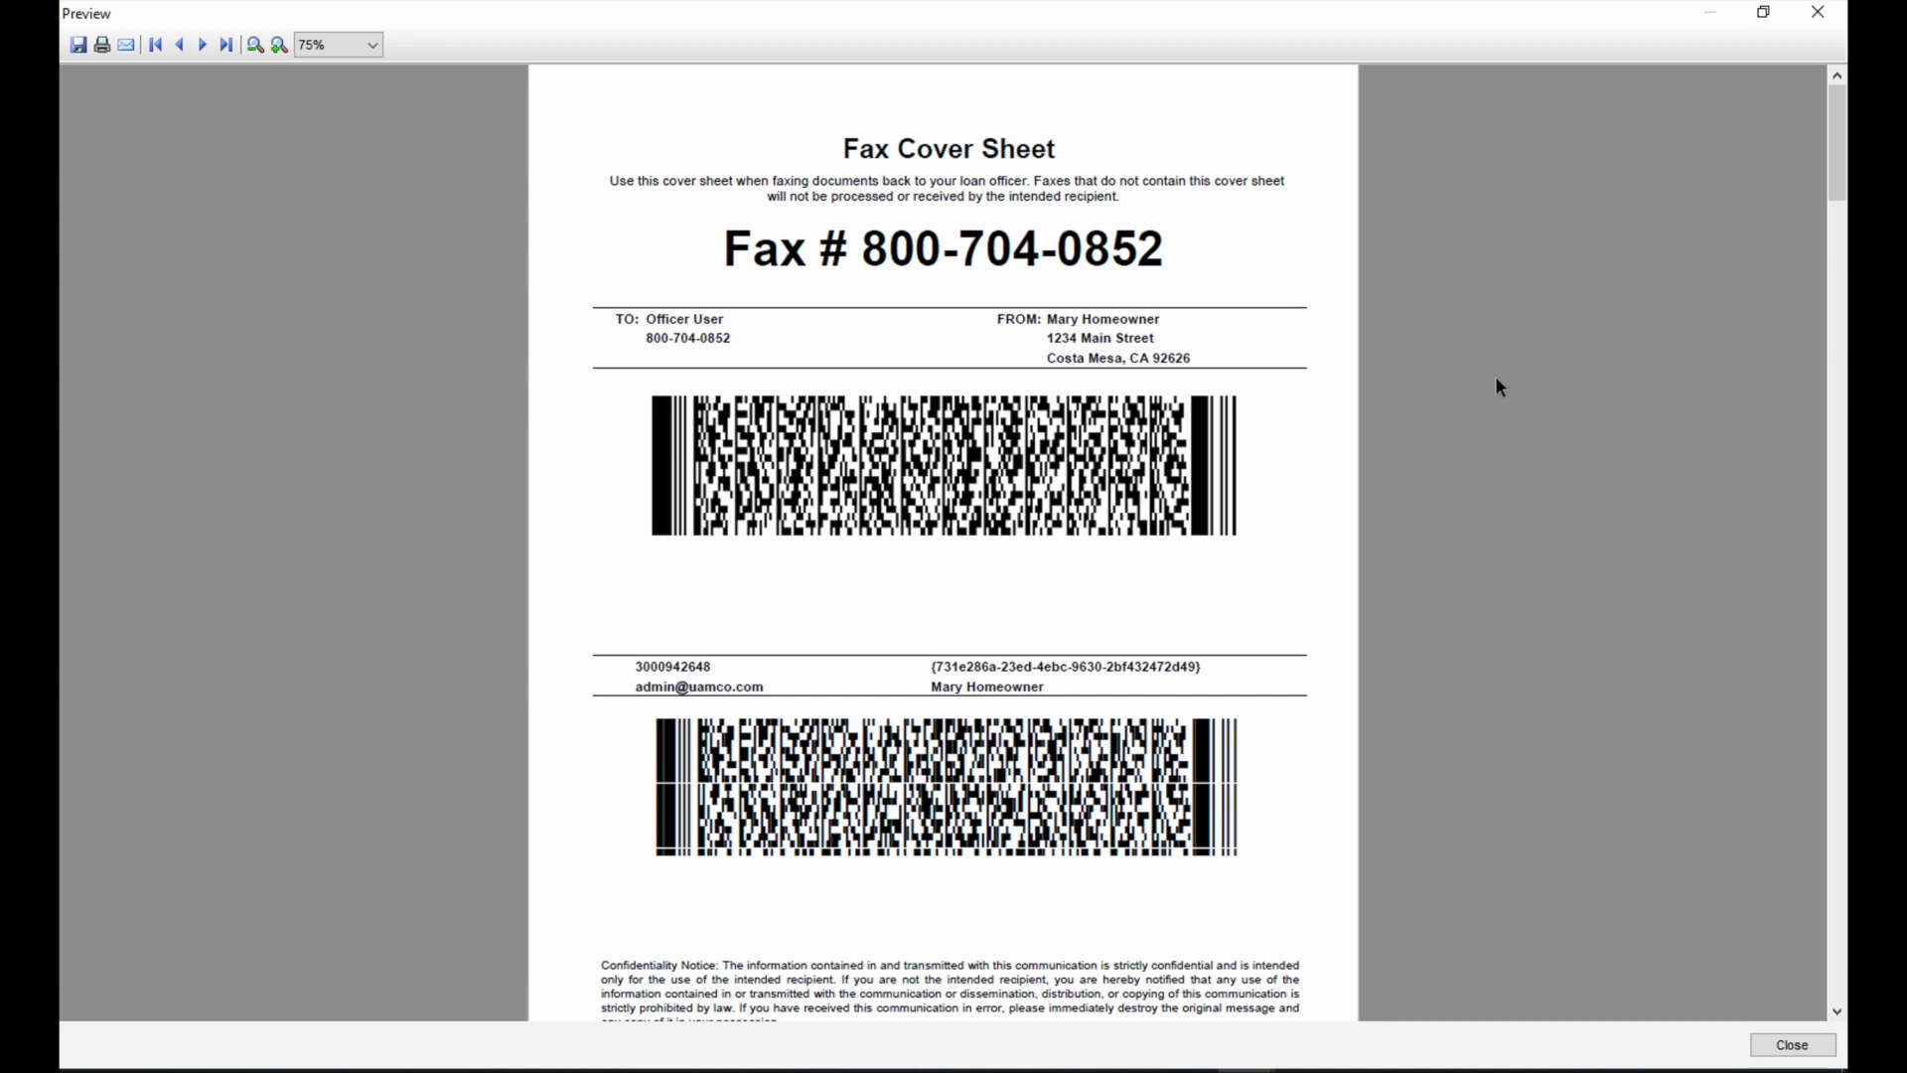
drag(1836, 149, 1826, 302)
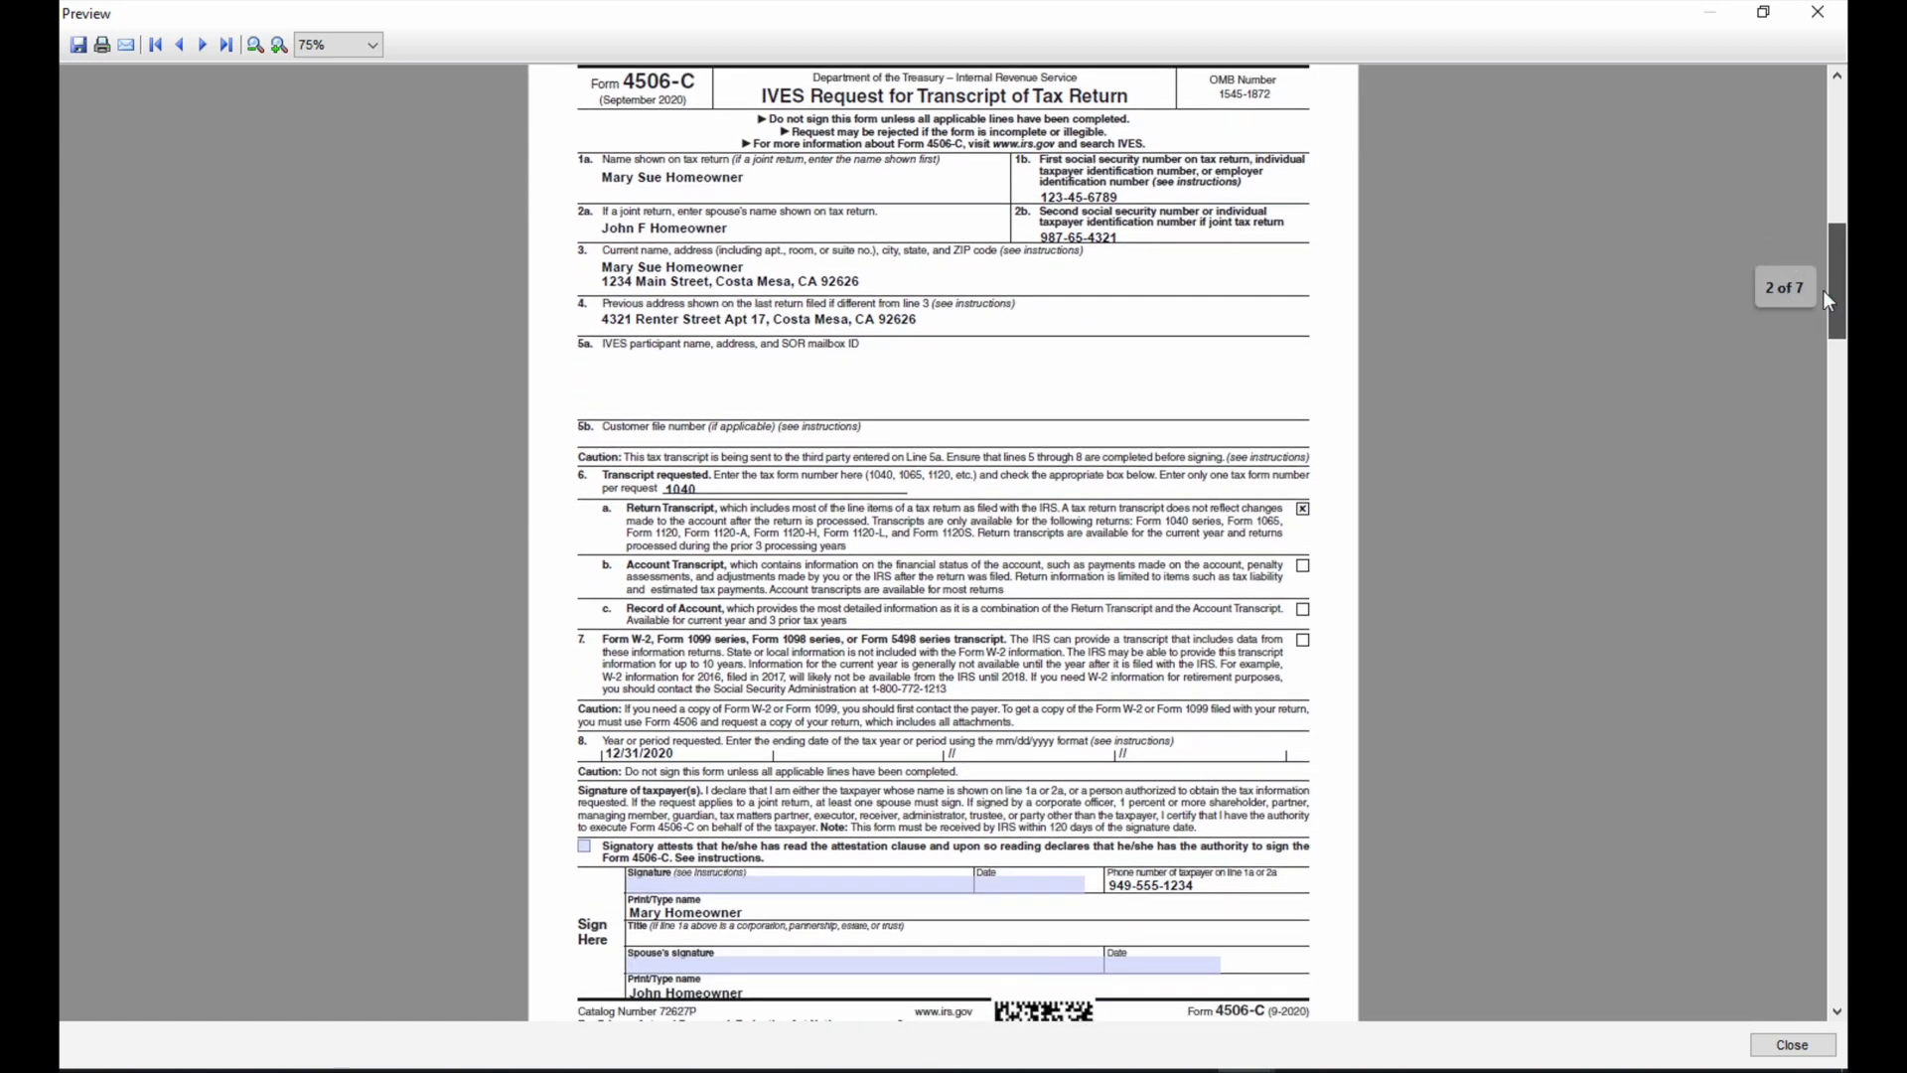
drag(1822, 291, 1824, 292)
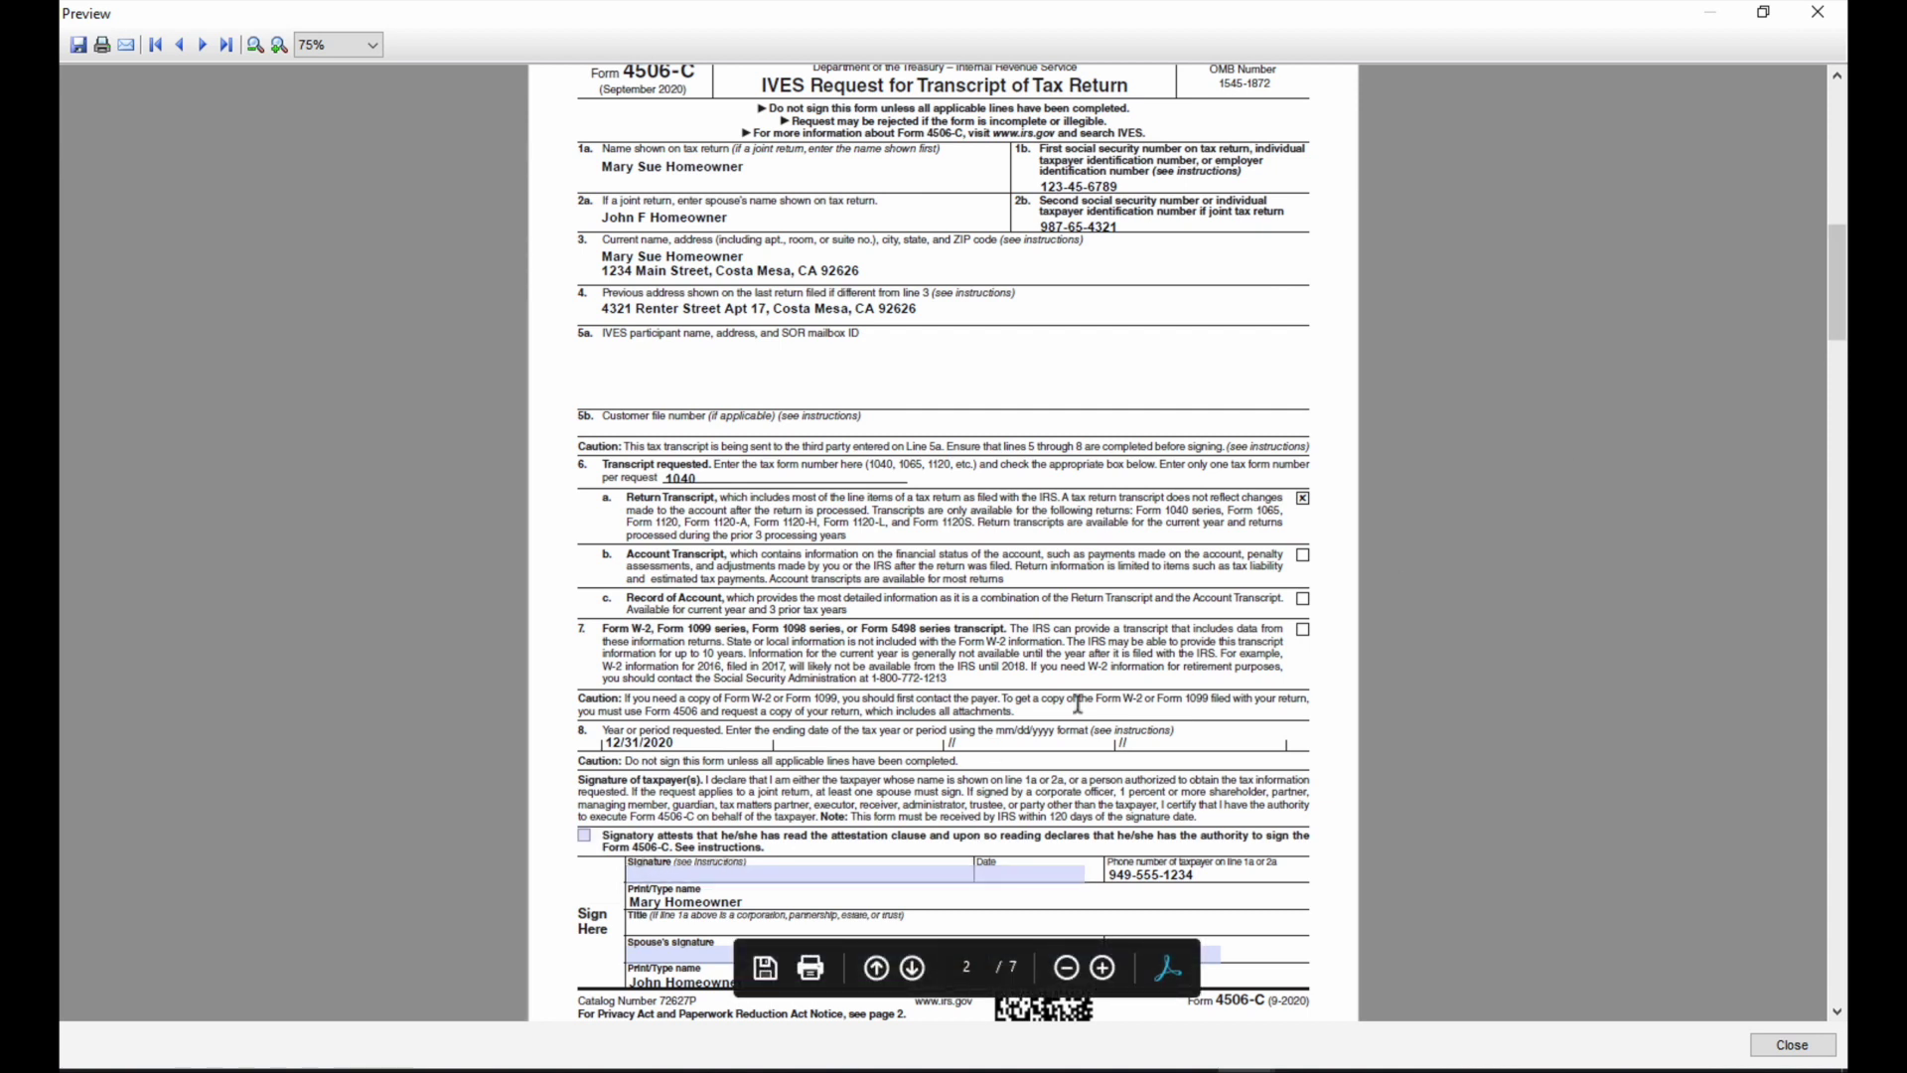
mouse_move(1831, 306)
mouse_down()
mouse_move(1832, 979)
mouse_move(1827, 137)
mouse_up()
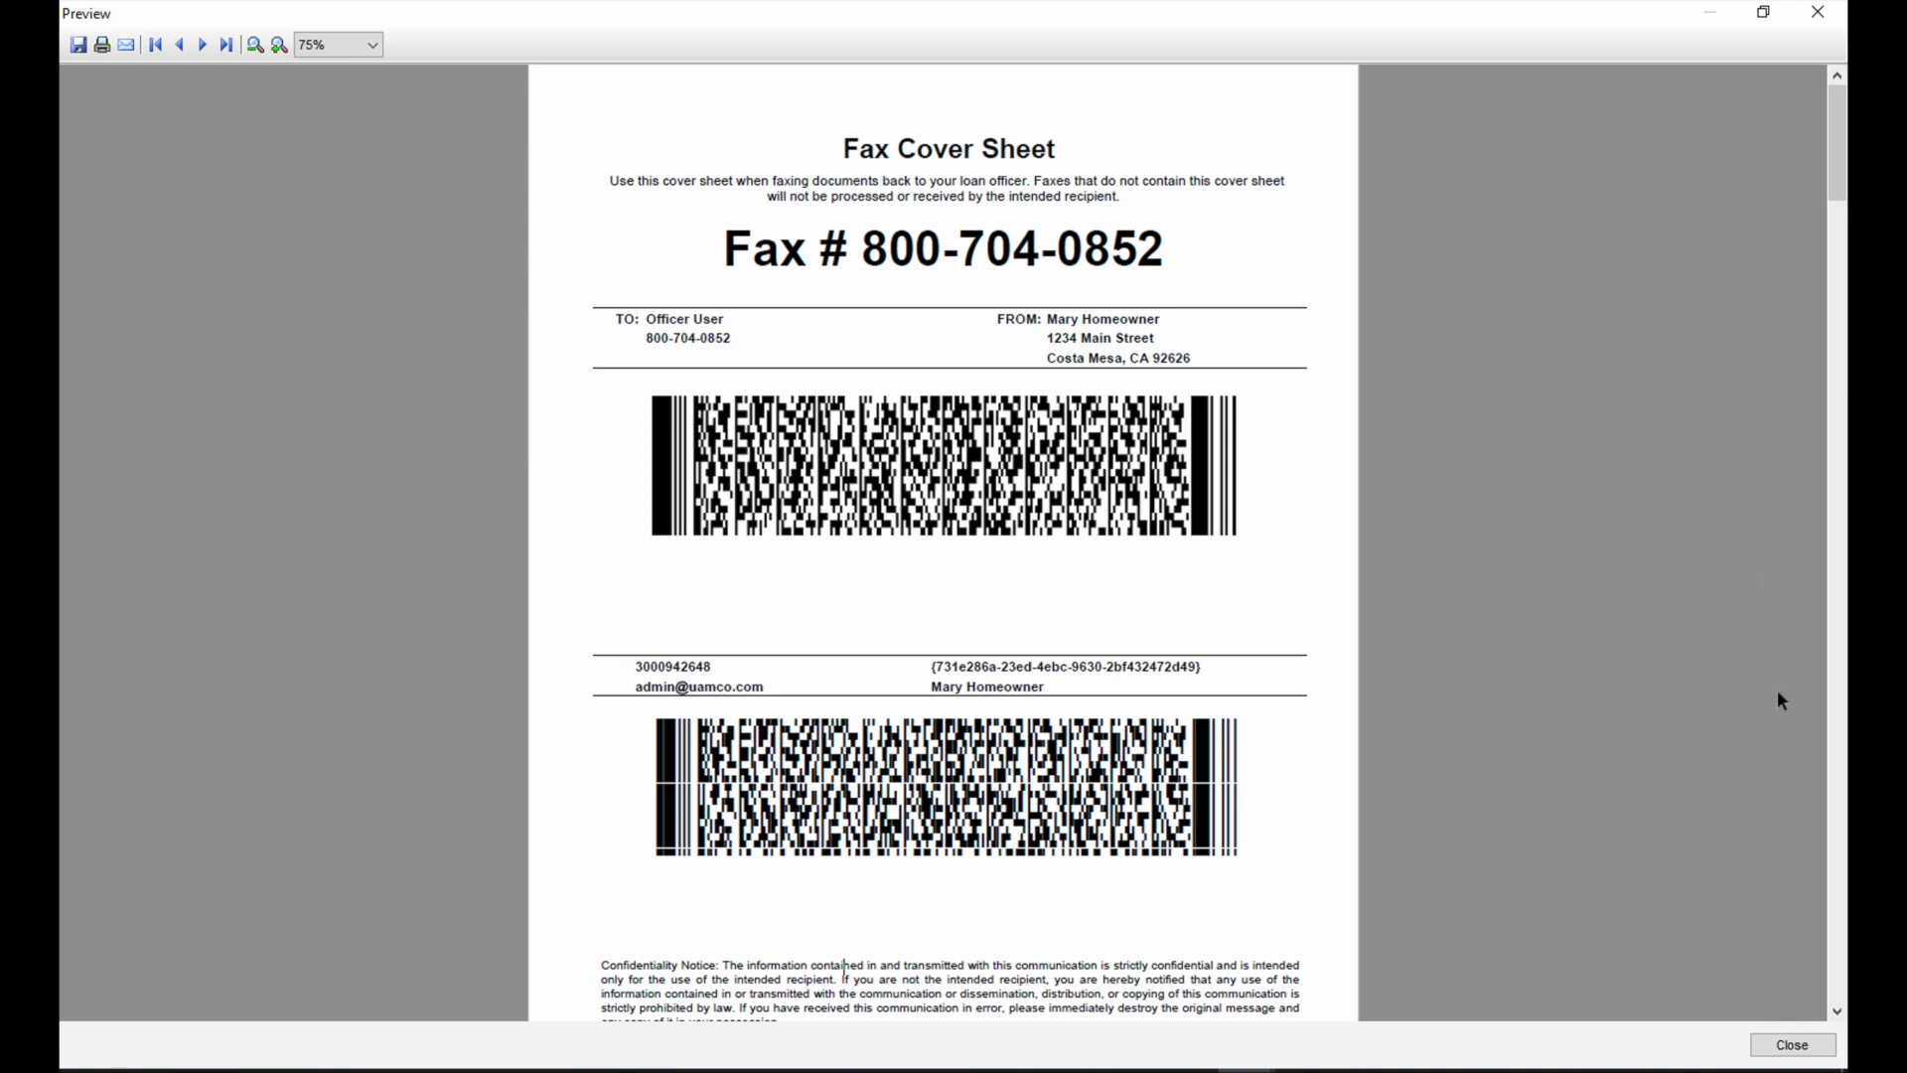
click(1790, 1046)
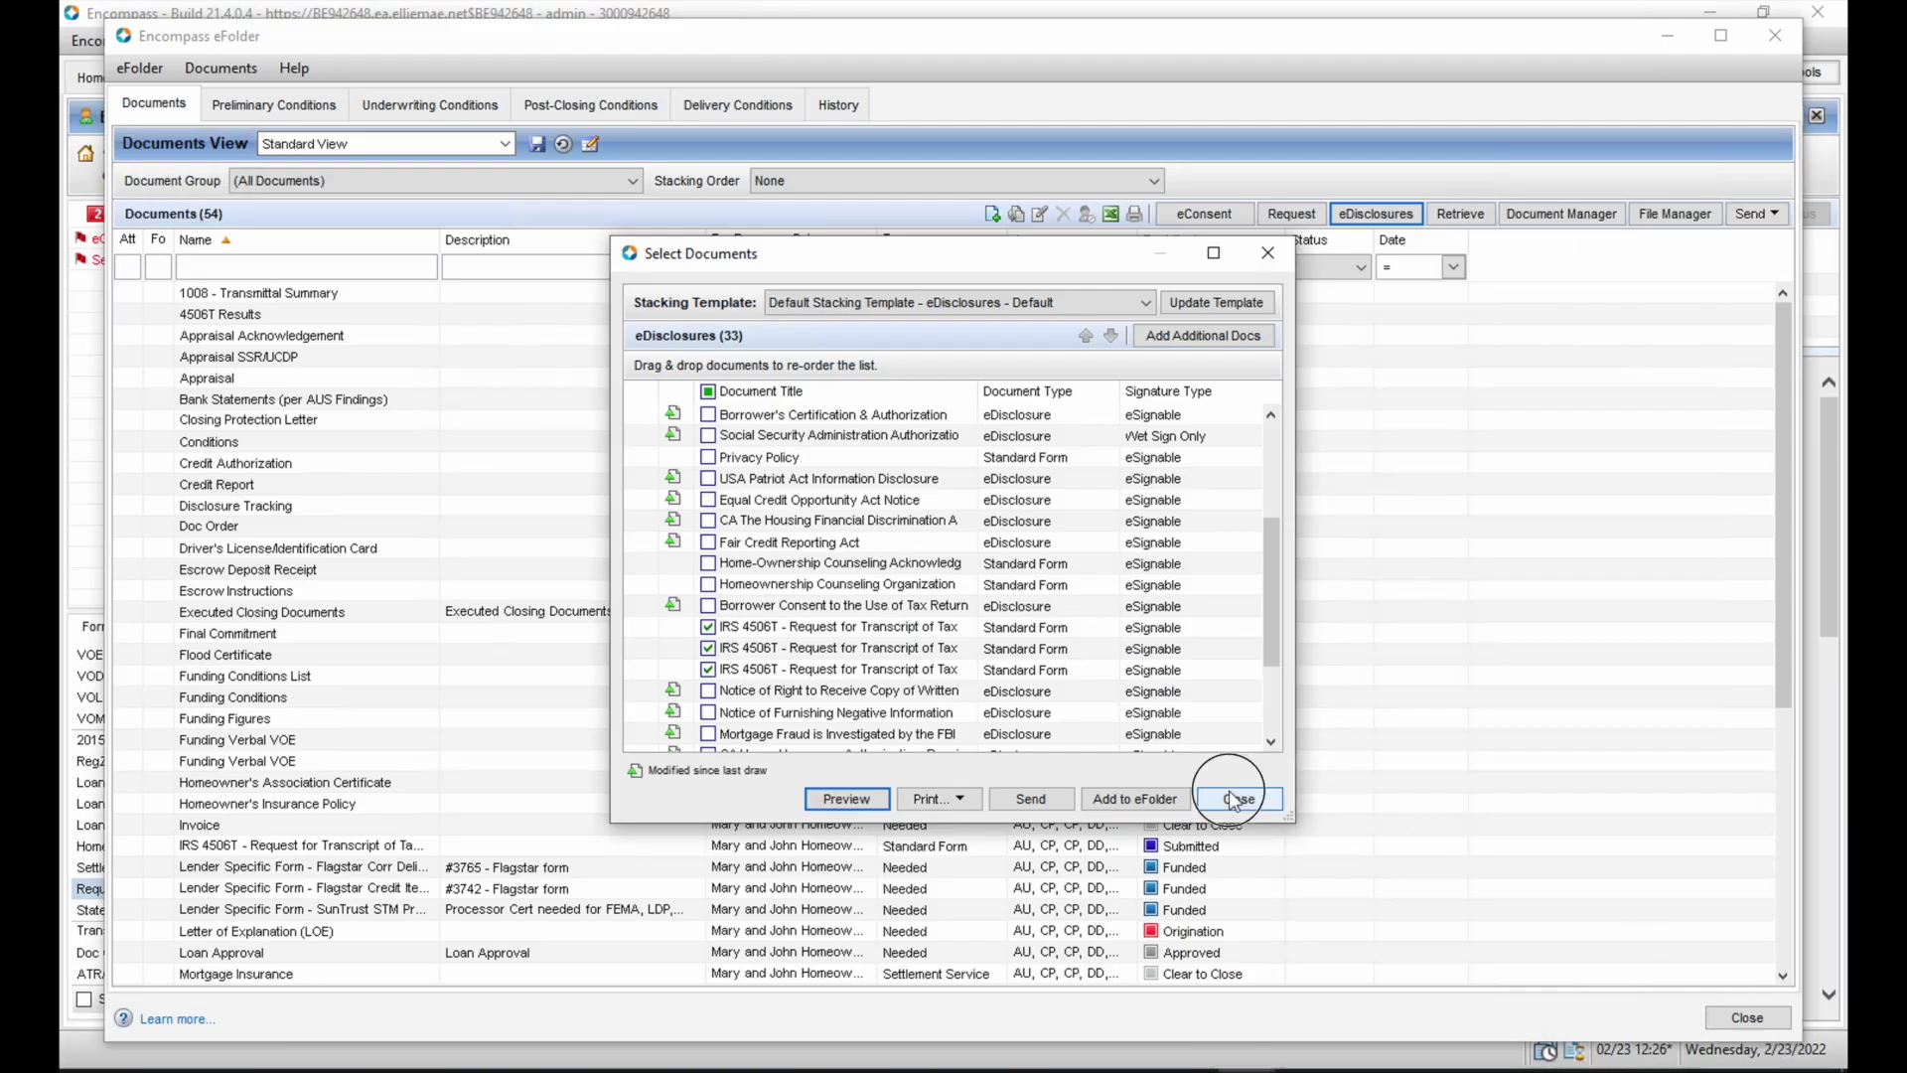
- Exit Select Documents and the eFolder without sending, open Borrower Summary - Origination, and save the loan
click(1235, 800)
click(1752, 1018)
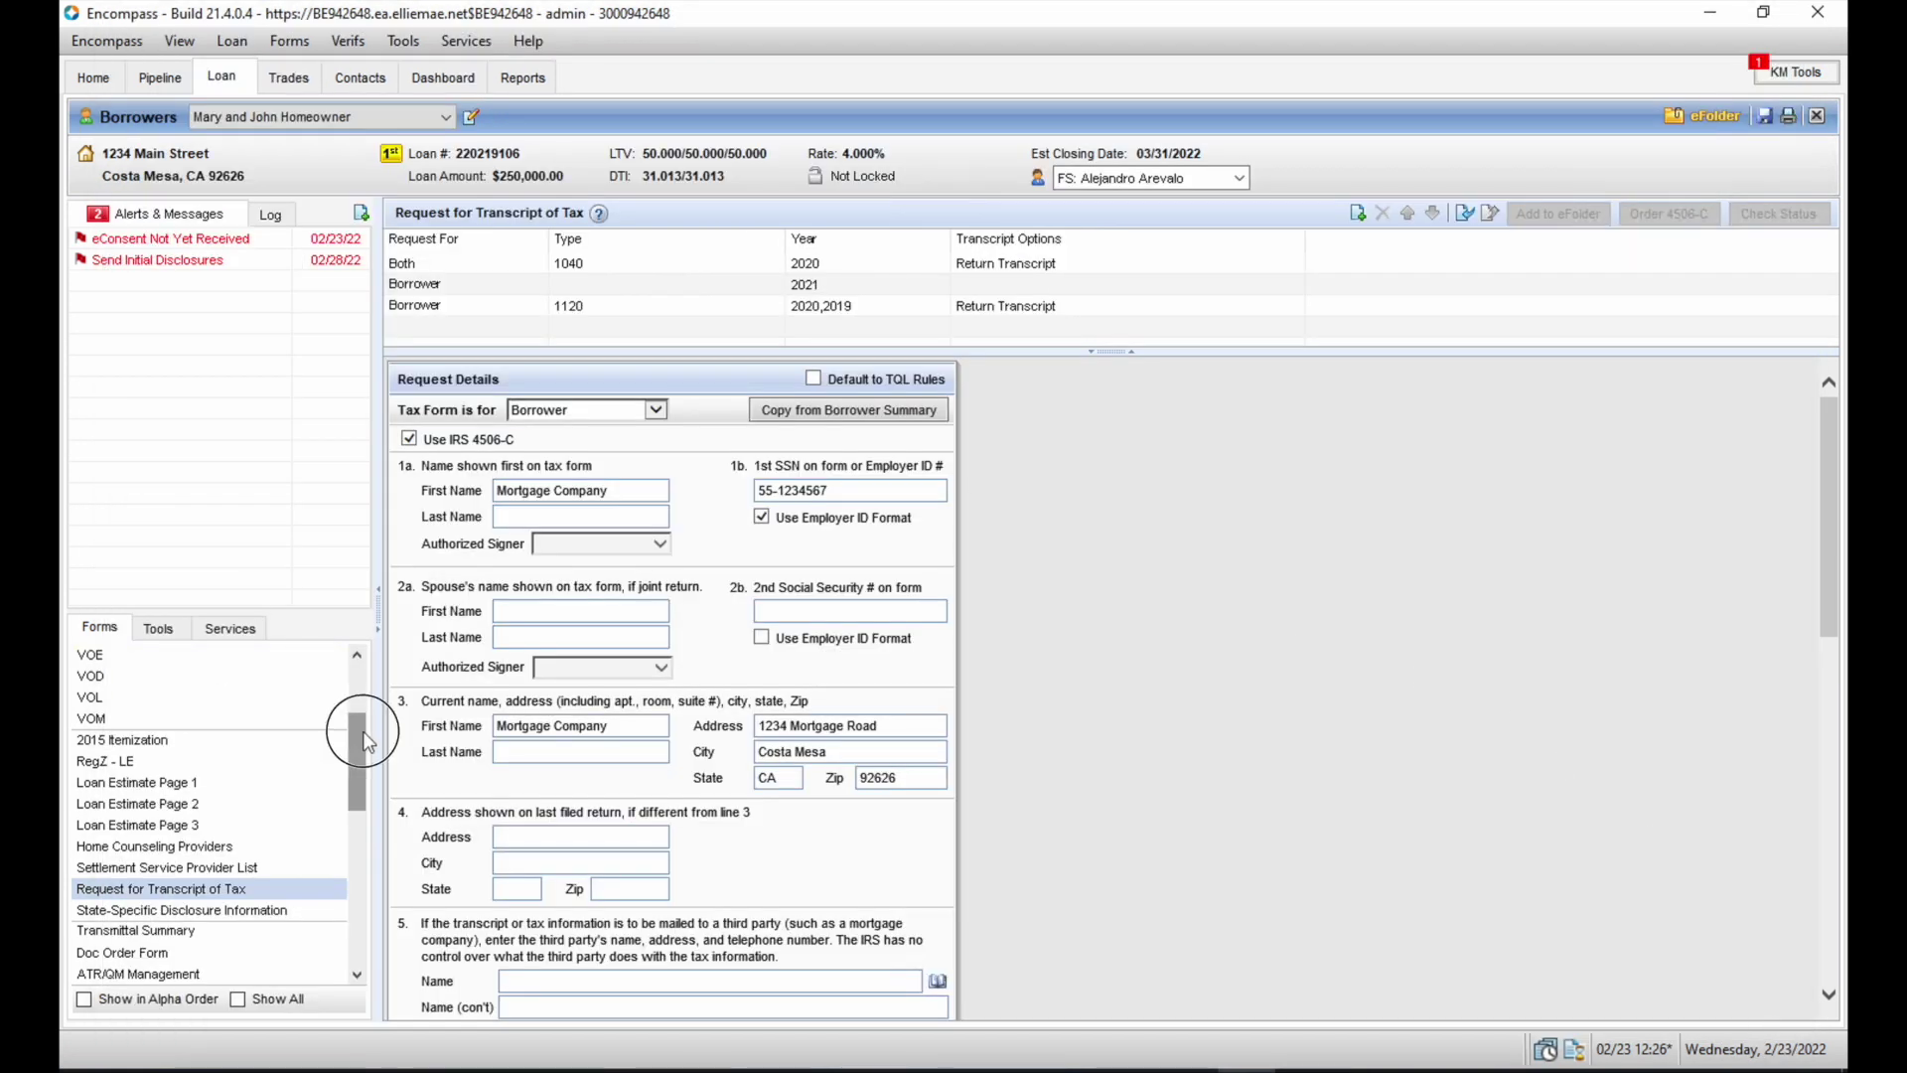
drag(361, 731, 365, 656)
click(293, 656)
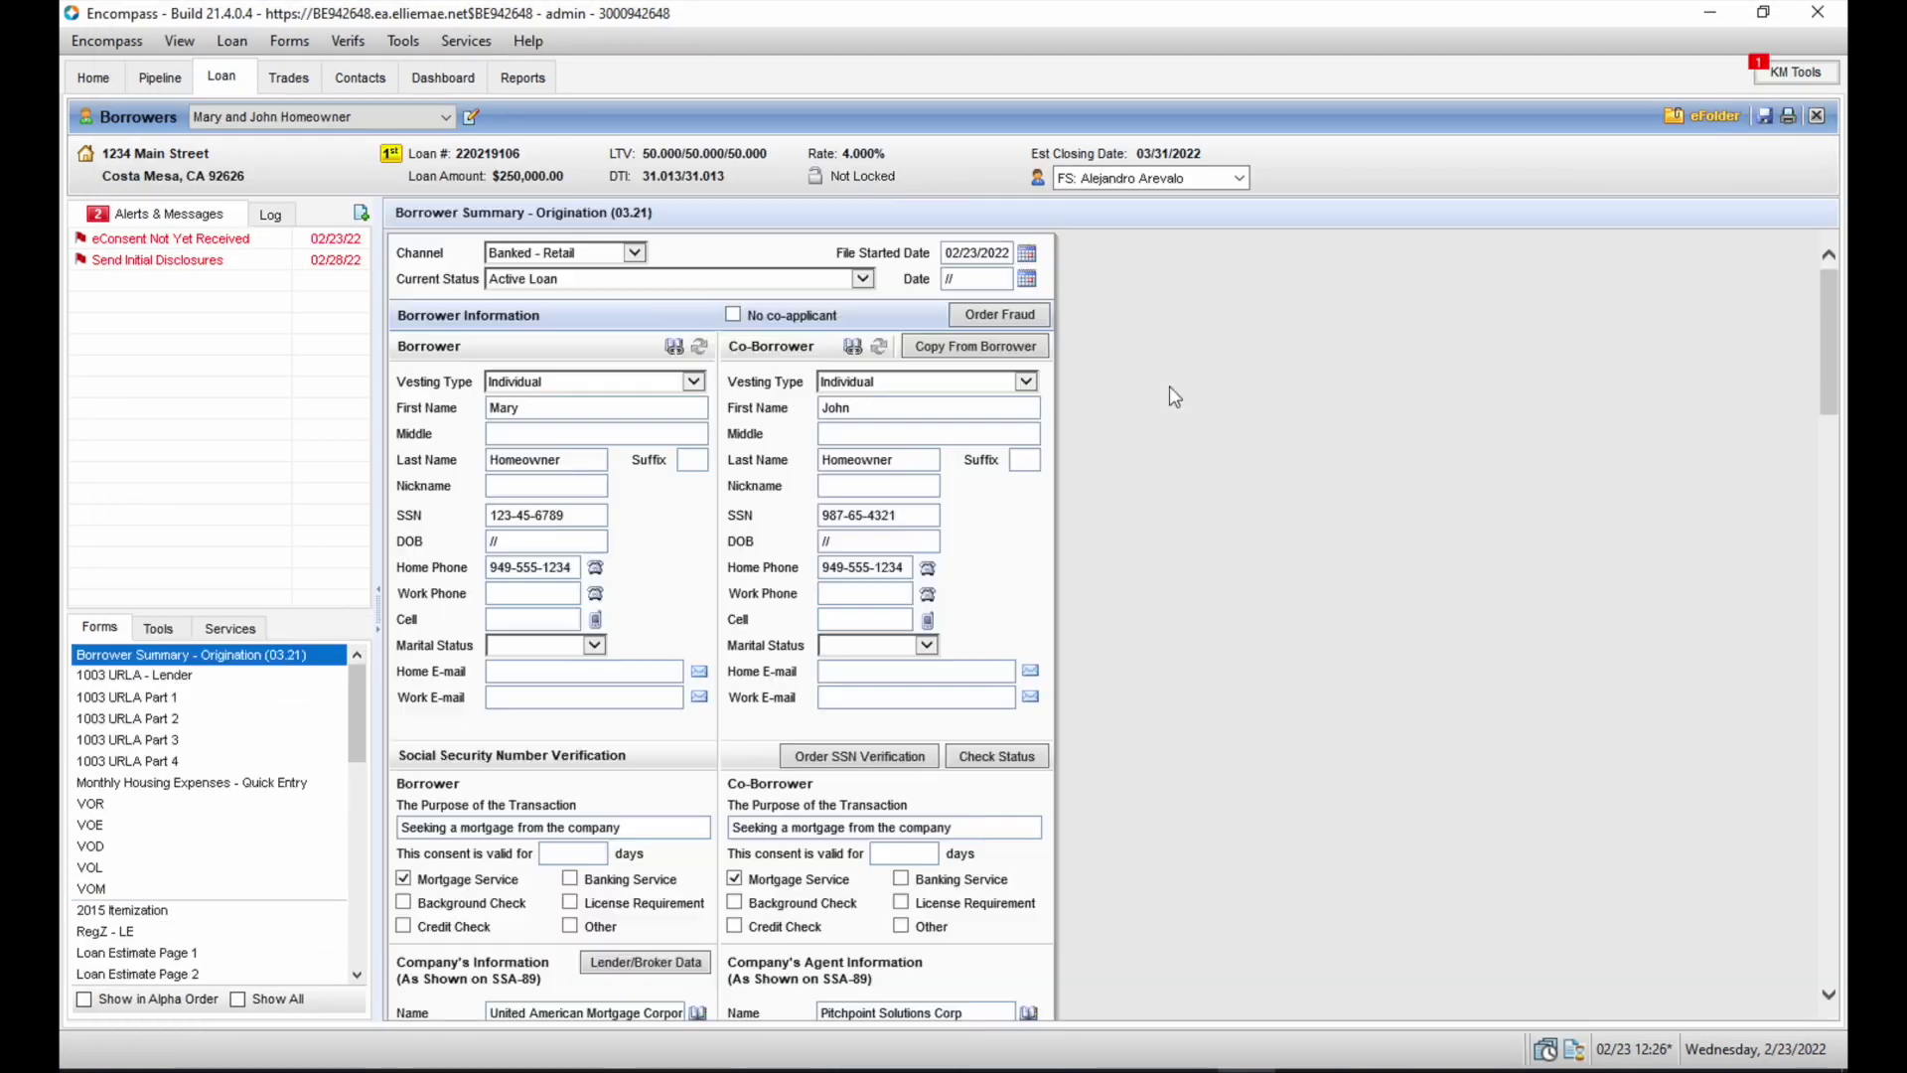
click(1765, 116)
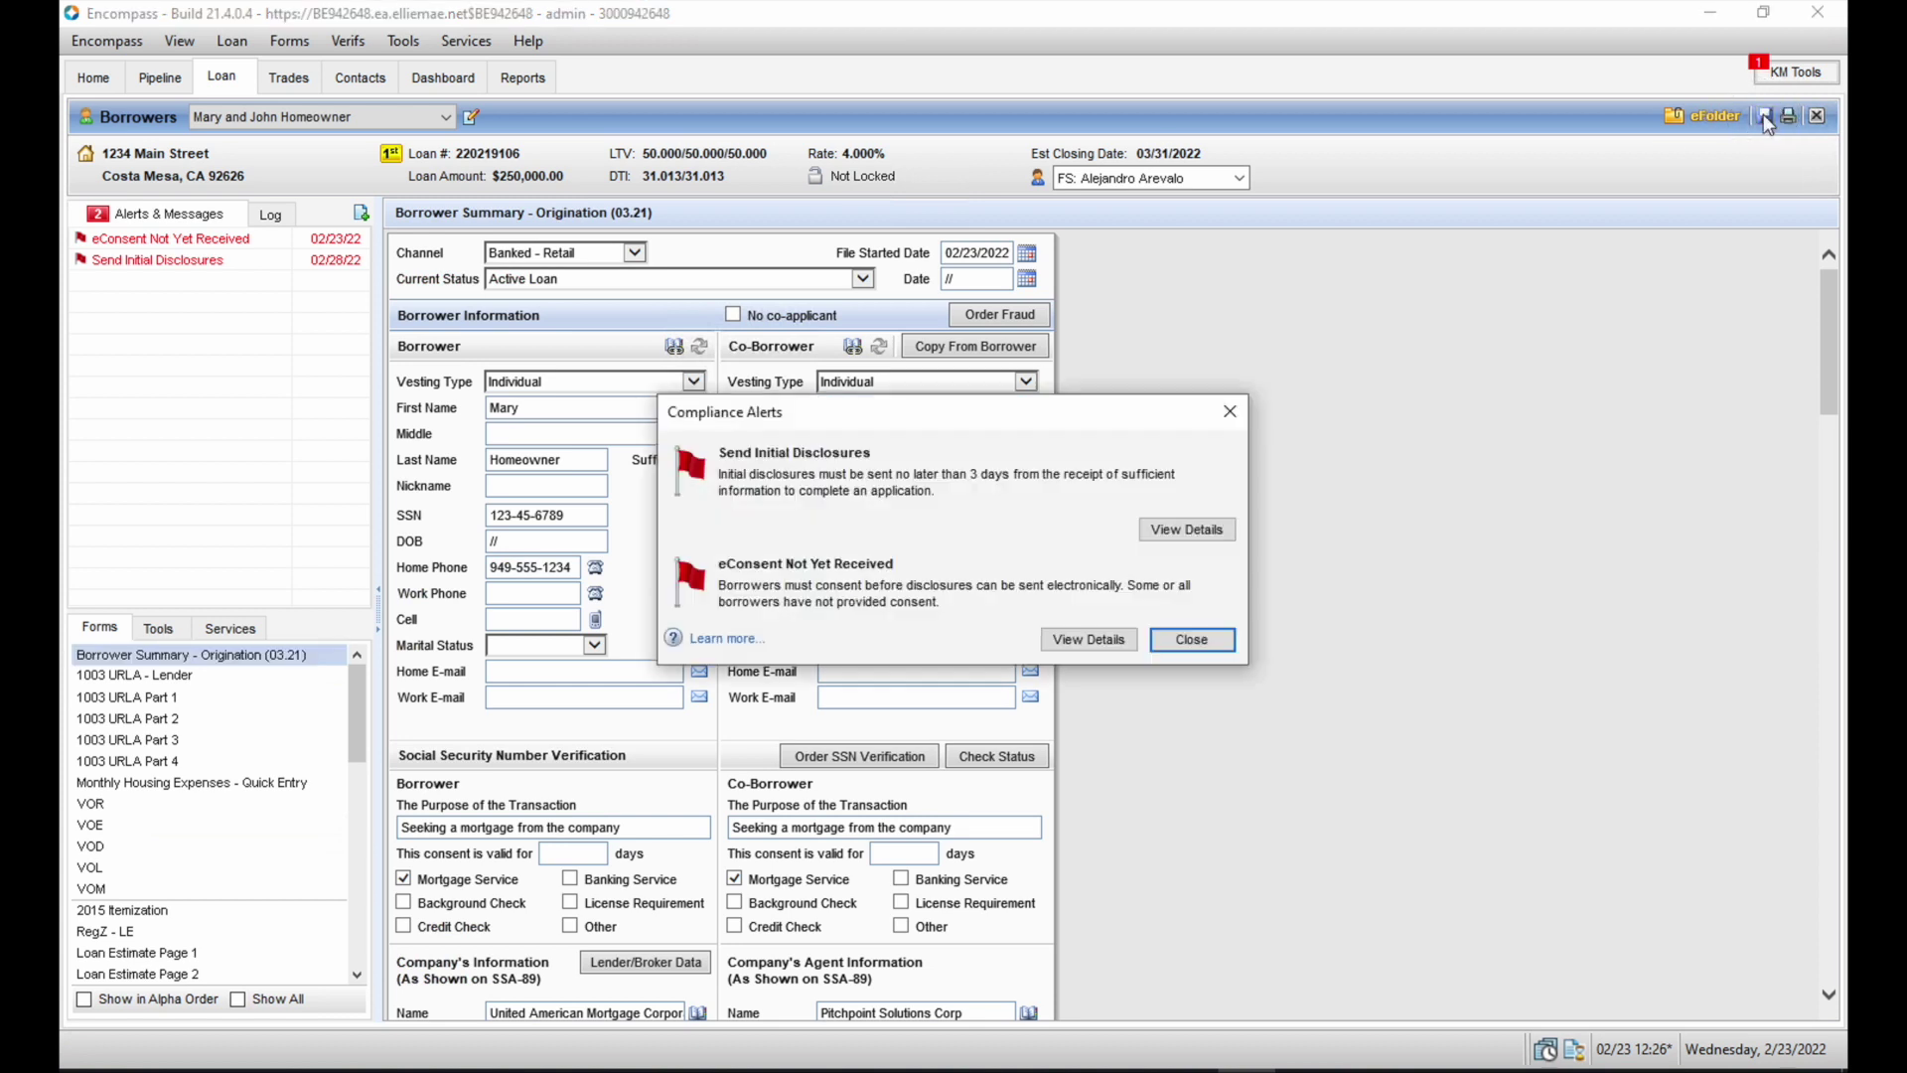